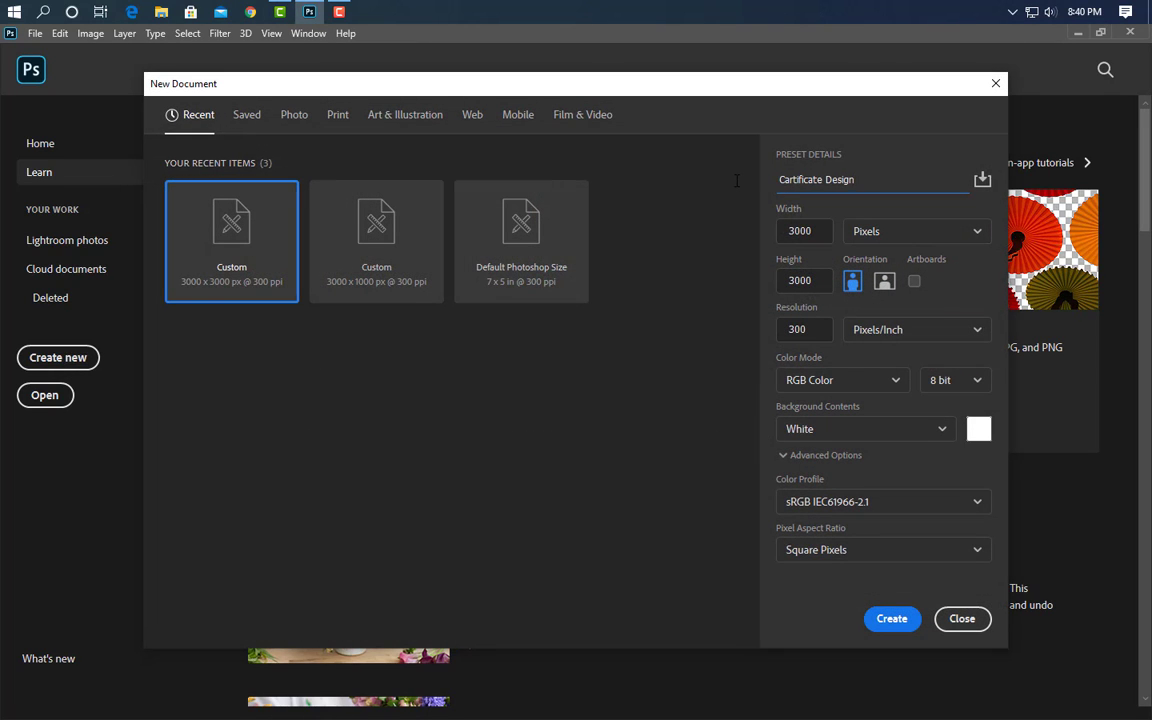
- Create a new A4 (210 × 297 mm) print document at 300 ppi
{"action": "left_click", "coordinate": [336, 116]}
{"action": "left_click", "coordinate": [645, 252]}
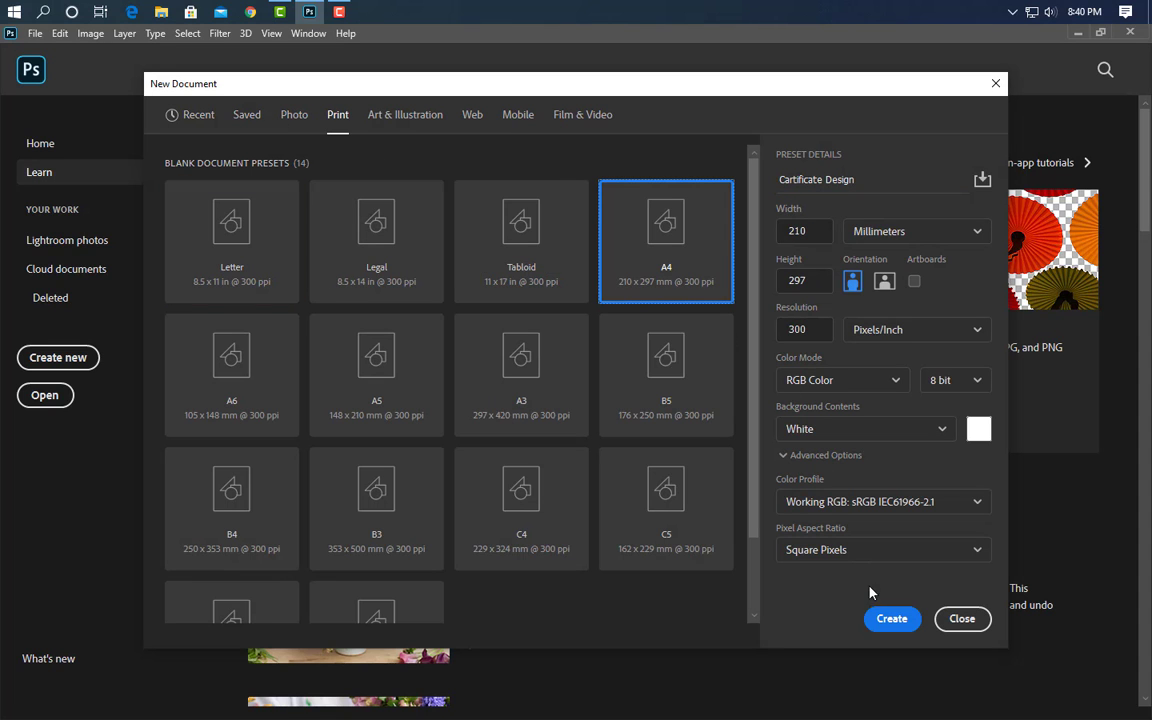
{"action": "key", "text": "Return"}
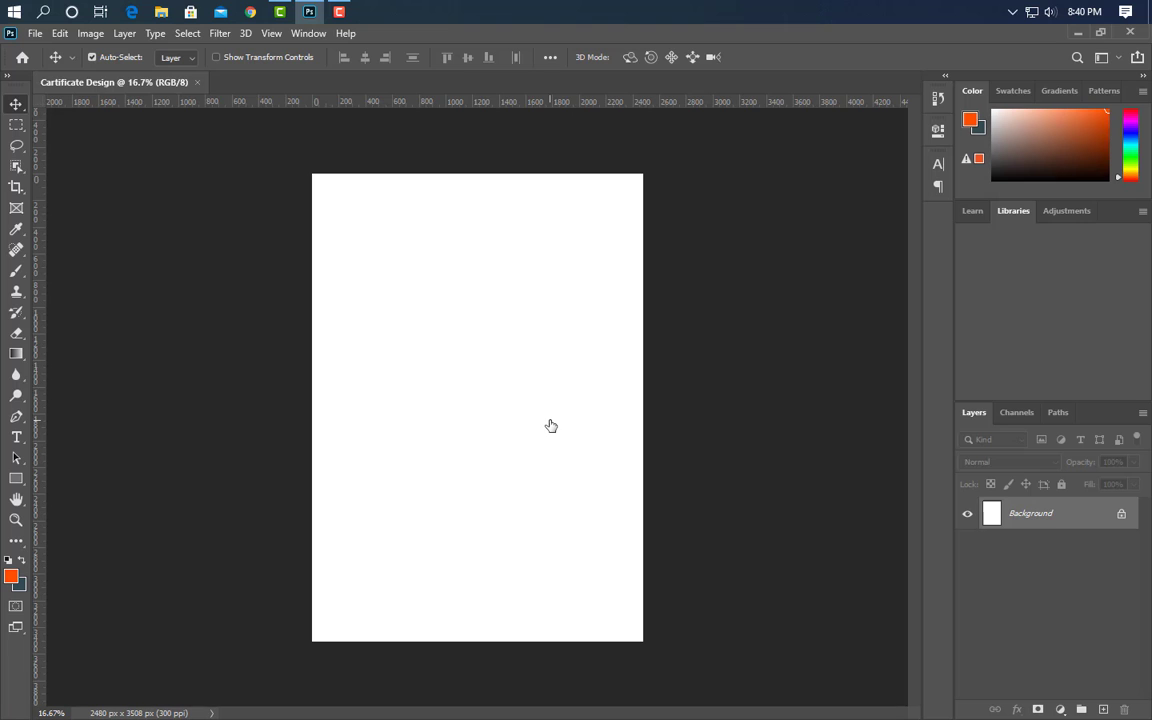
- Rotate the canvas 90° clockwise to a 3508 × 2480 px landscape page and fit it on screen
{"action": "left_click", "coordinate": [90, 33]}
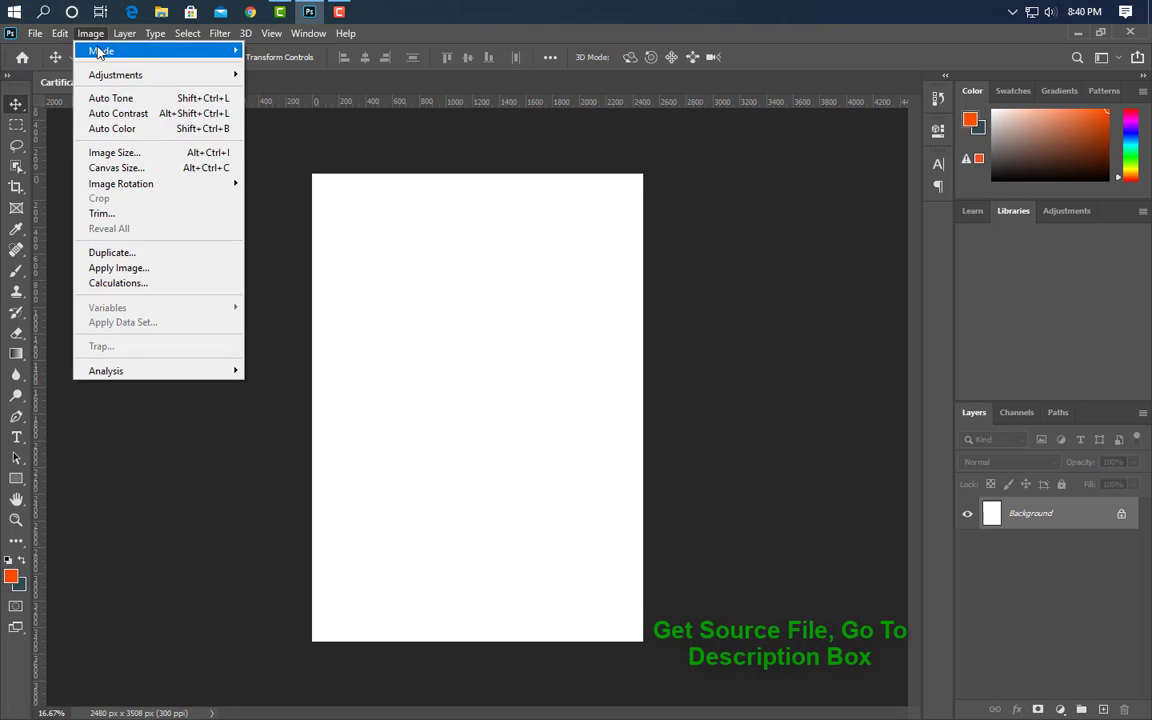
{"action": "mouse_move", "coordinate": [113, 187]}
{"action": "left_click", "coordinate": [262, 192]}
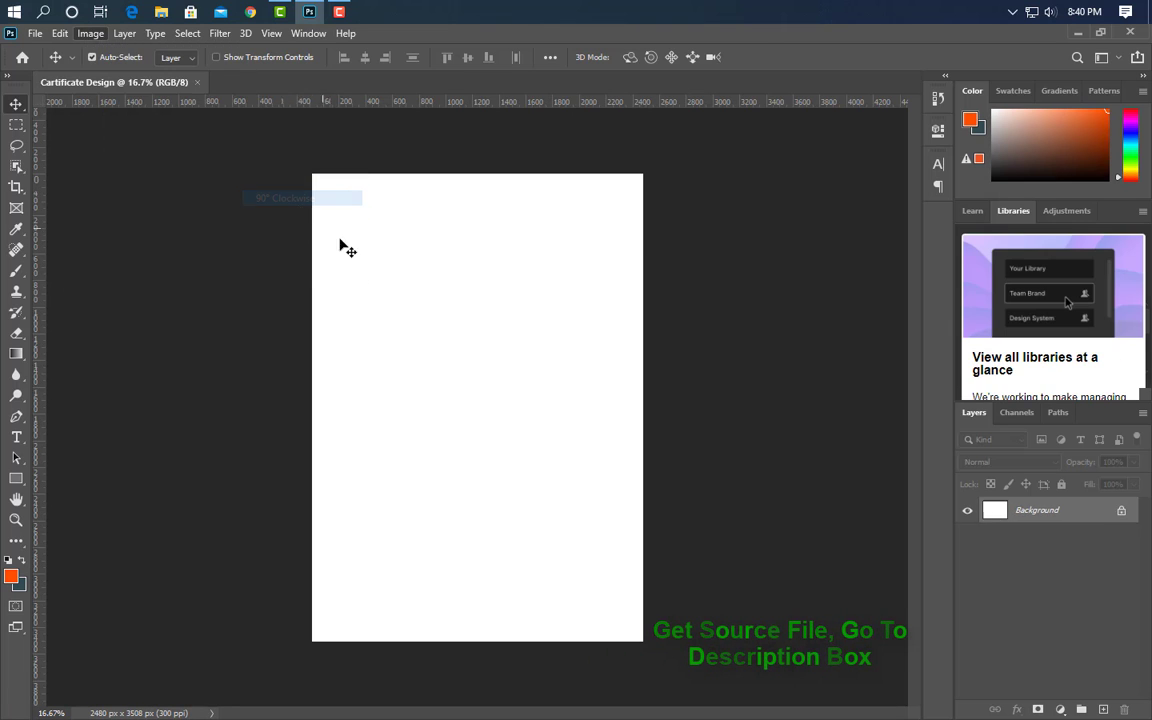
{"action": "key", "text": "ctrl+0"}
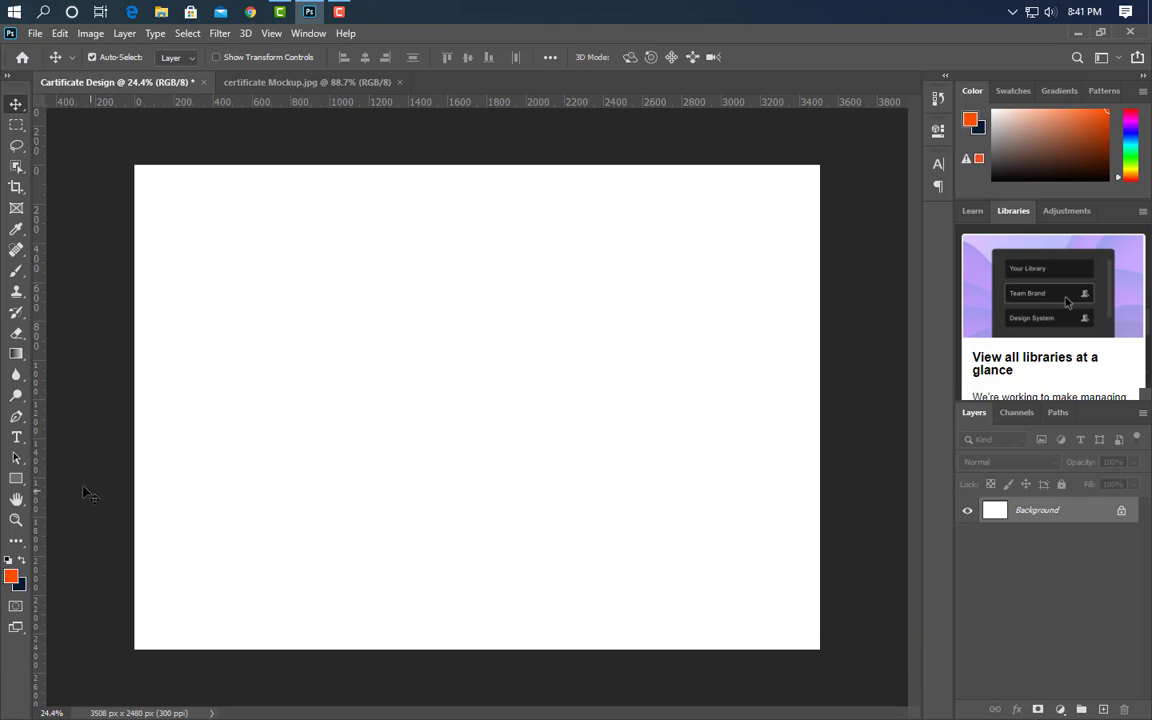
{"action": "left_click", "coordinate": [16, 478]}
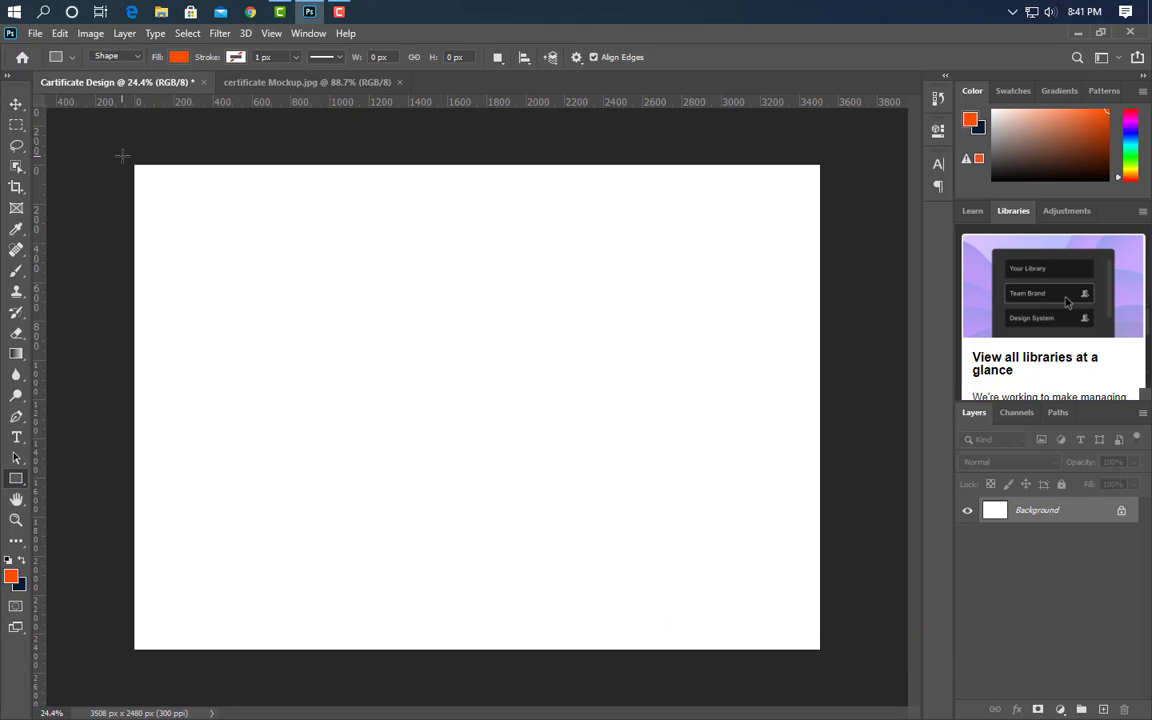
- Draw a full-canvas rectangle filled with dark navy #0b1933 as the background
{"action": "left_click_drag", "start_coordinate": [128, 155], "coordinate": [825, 654]}
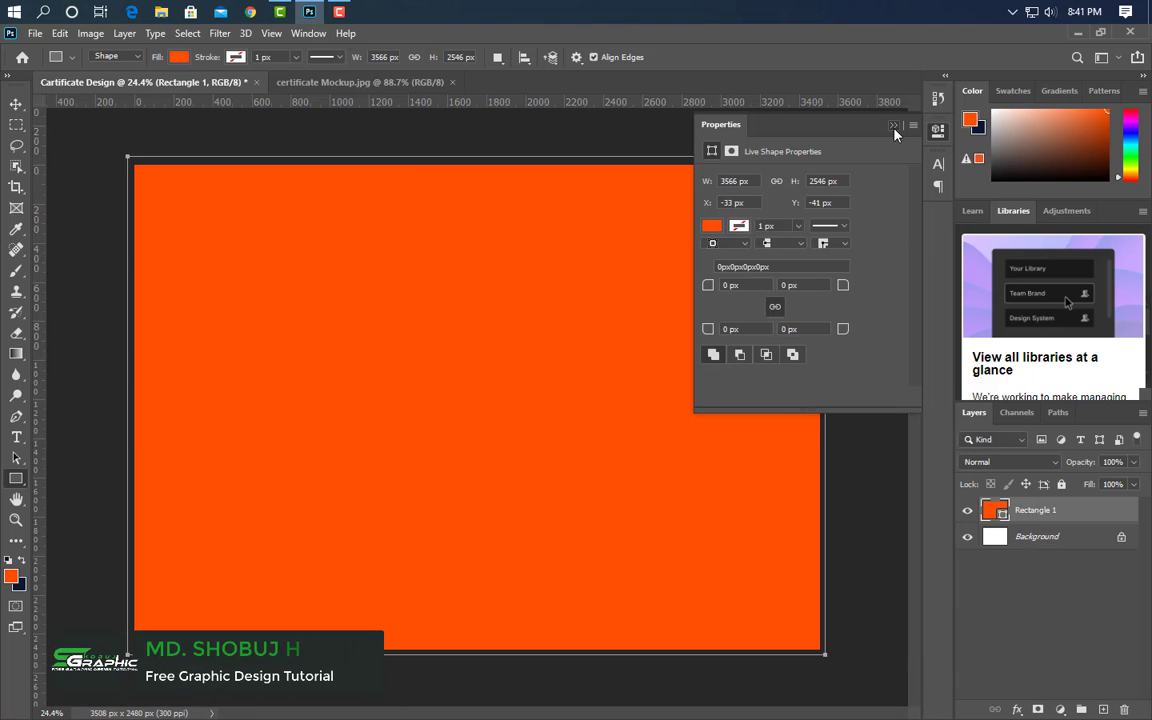
{"action": "left_click", "coordinate": [893, 126]}
{"action": "double_click", "coordinate": [1002, 512]}
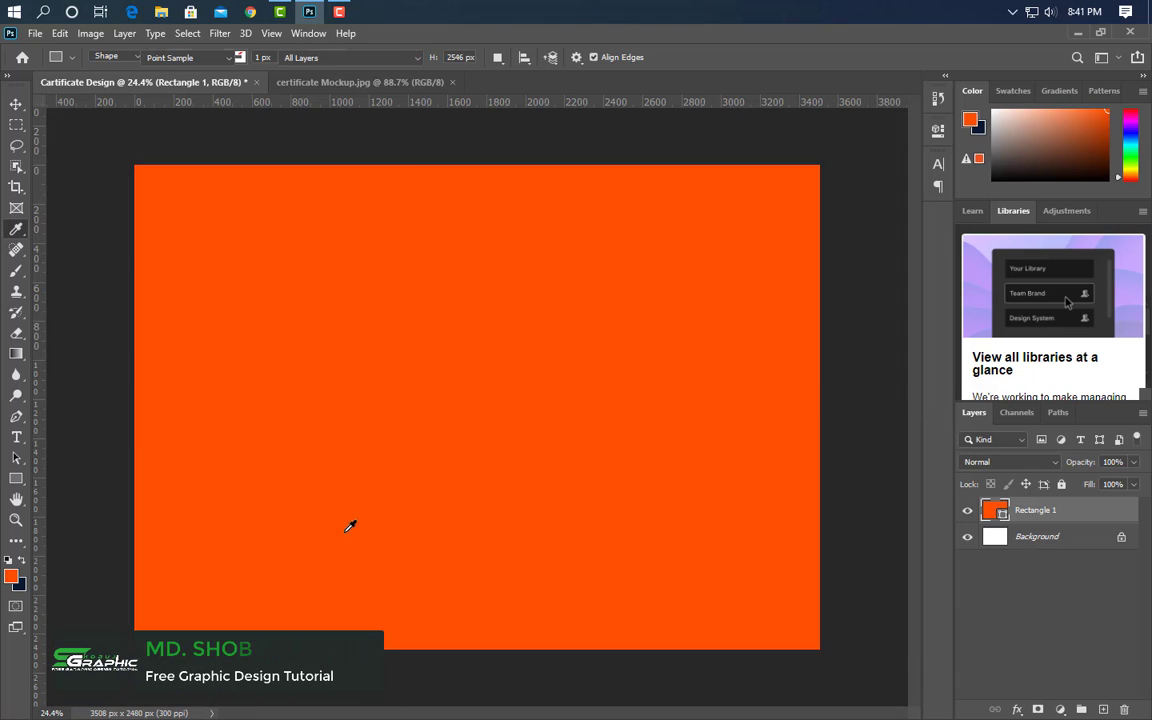
{"action": "left_click", "coordinate": [20, 586]}
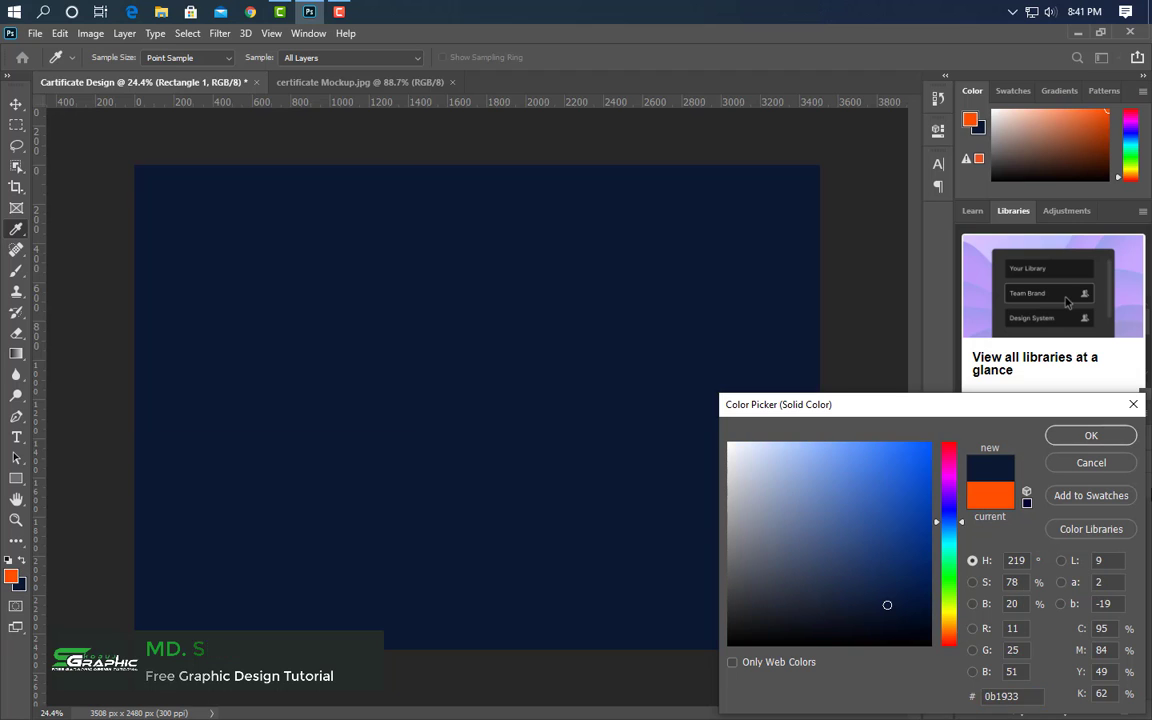
{"action": "left_click", "coordinate": [1100, 439]}
{"action": "left_click", "coordinate": [16, 100]}
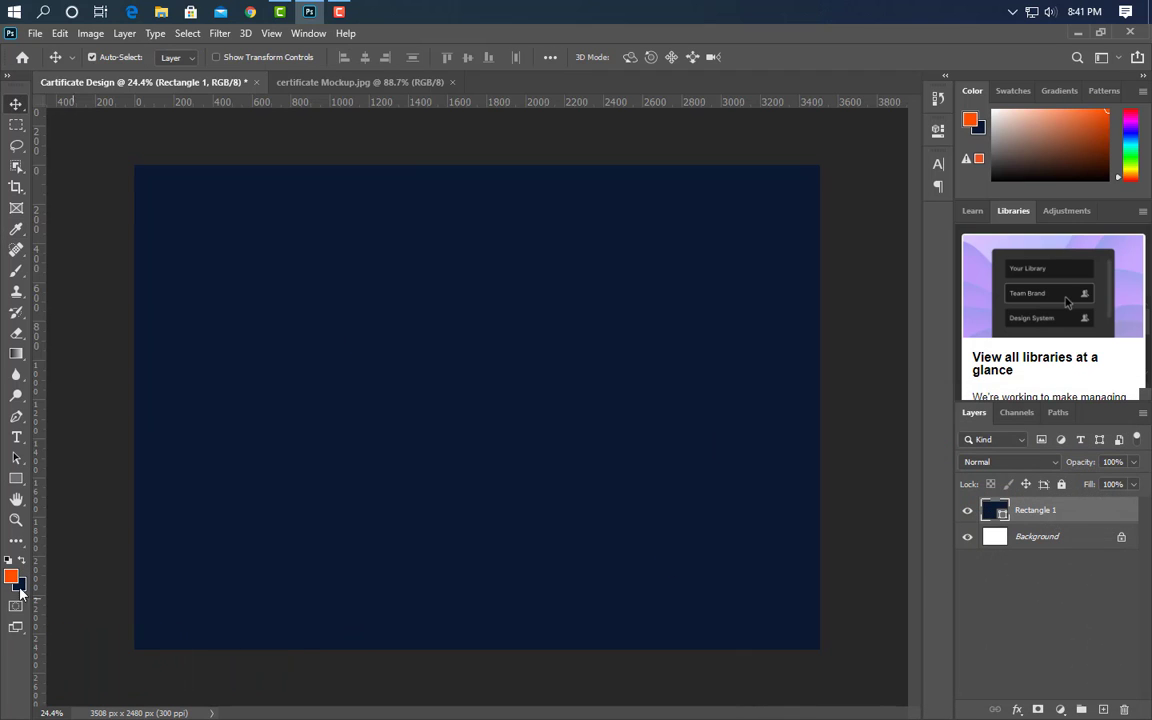
{"action": "left_click", "coordinate": [15, 484]}
{"action": "left_click", "coordinate": [58, 509]}
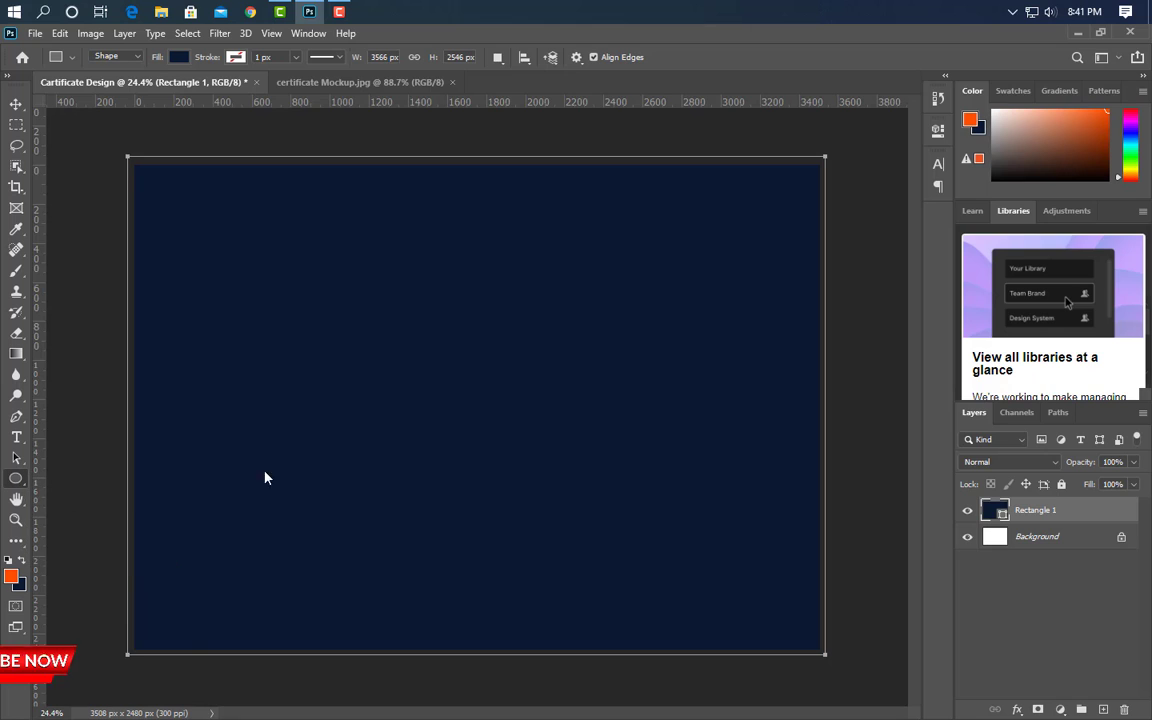
- Add a new layer and draw a small orange ellipse on the canvas
{"action": "left_click", "coordinate": [1103, 709]}
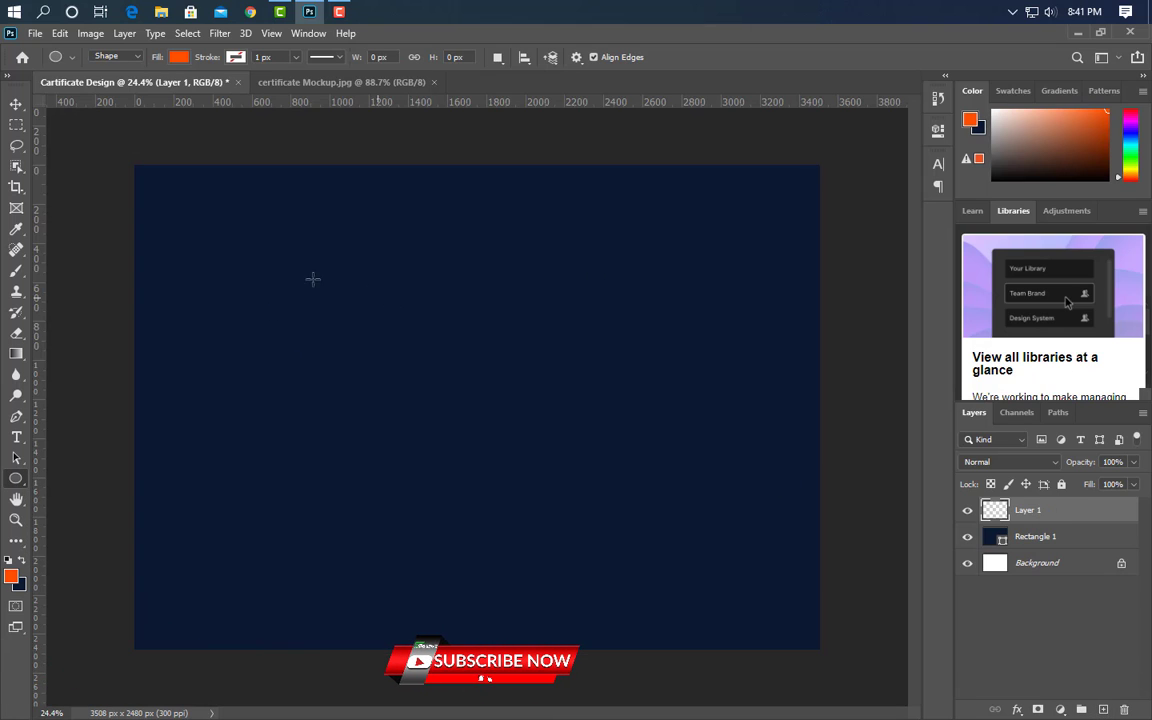
{"action": "left_click_drag", "start_coordinate": [691, 530], "coordinate": [800, 660]}
{"action": "left_click", "coordinate": [894, 125]}
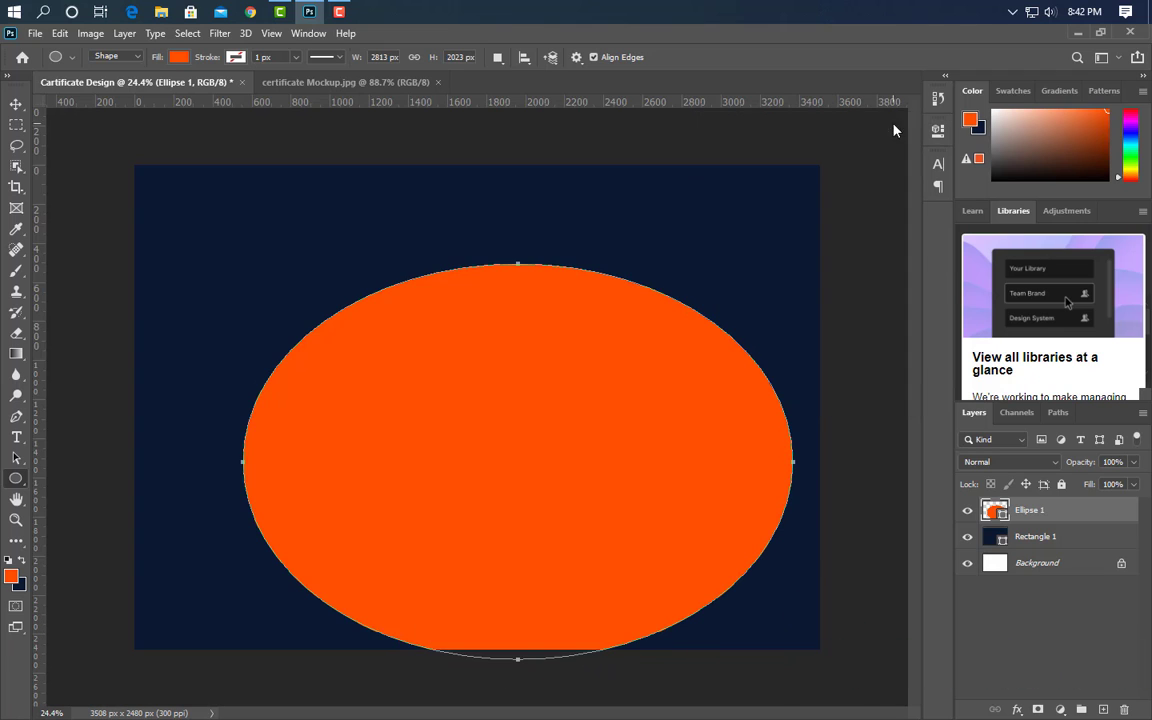
- Transform the ellipse to about 4297 × 2720 px, spilling past the top and right edges
{"action": "key", "text": "ctrl+t"}
{"action": "left_click_drag", "start_coordinate": [718, 530], "coordinate": [612, 432]}
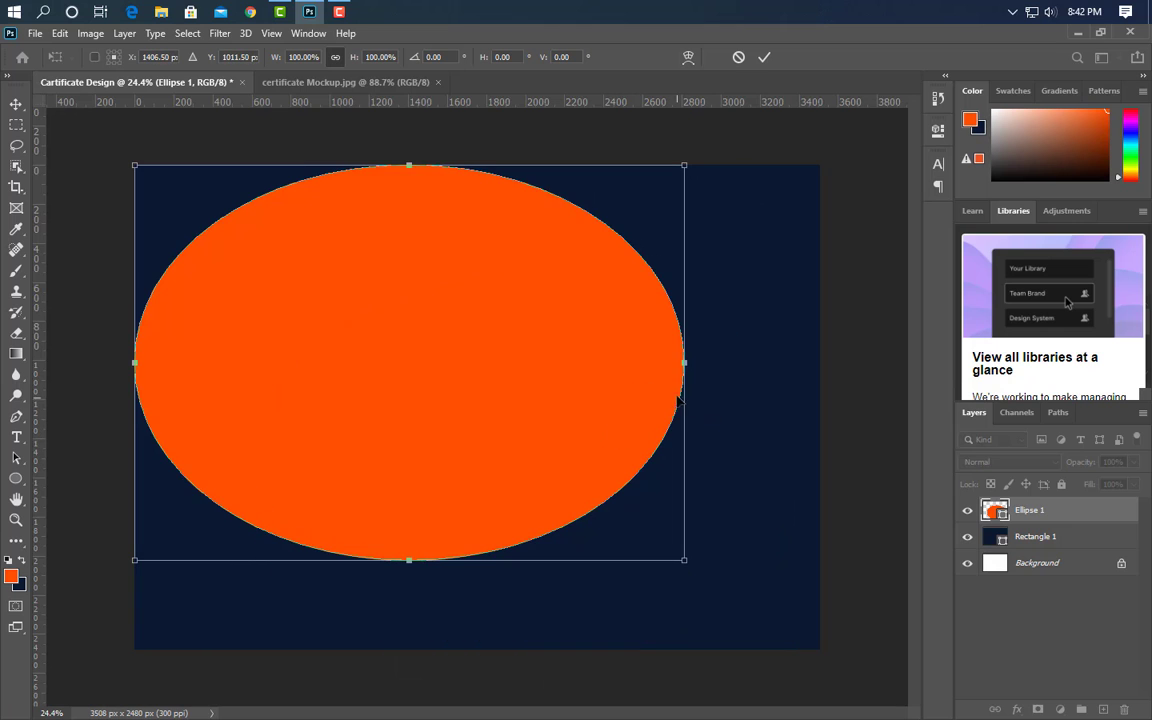
{"action": "left_click_drag", "start_coordinate": [684, 364], "coordinate": [836, 390]}
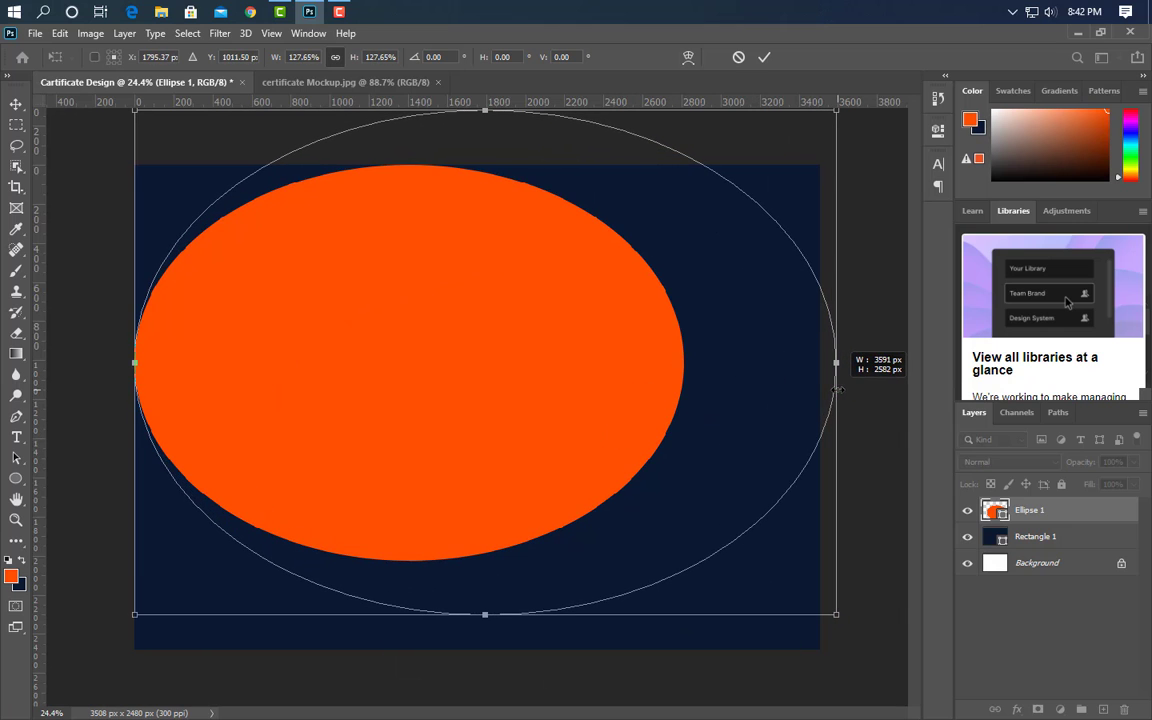
{"action": "key", "text": "ctrl+minus"}
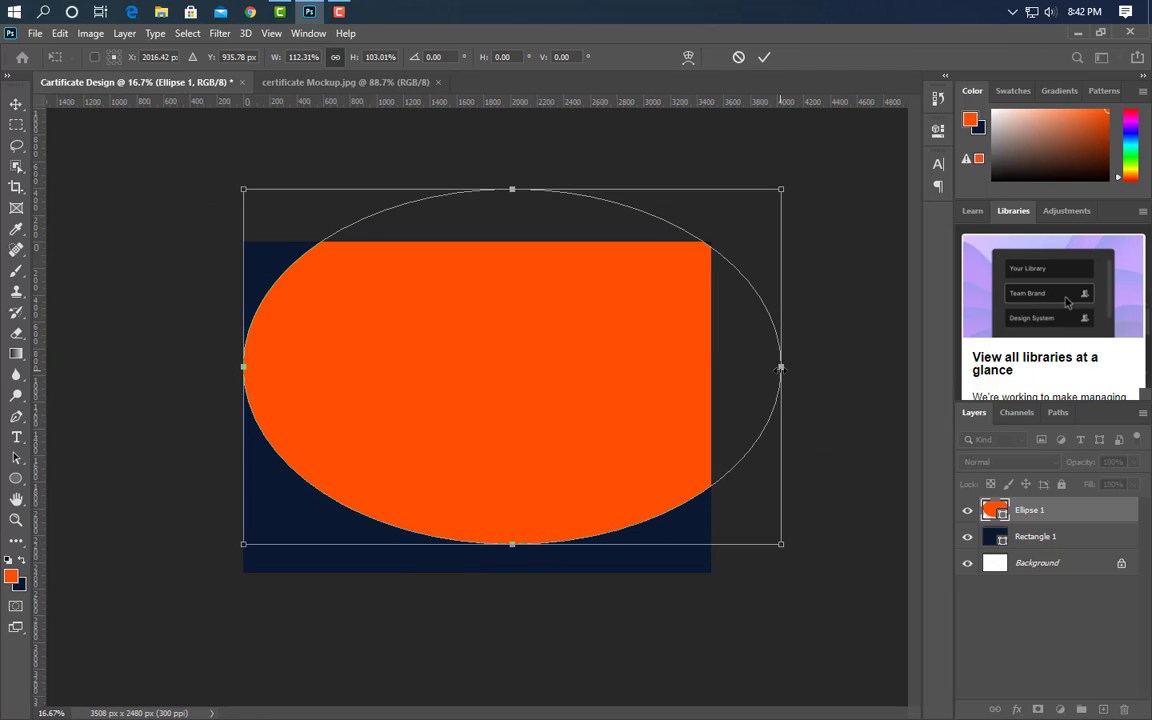
{"action": "left_click_drag", "start_coordinate": [781, 368], "coordinate": [816, 367]}
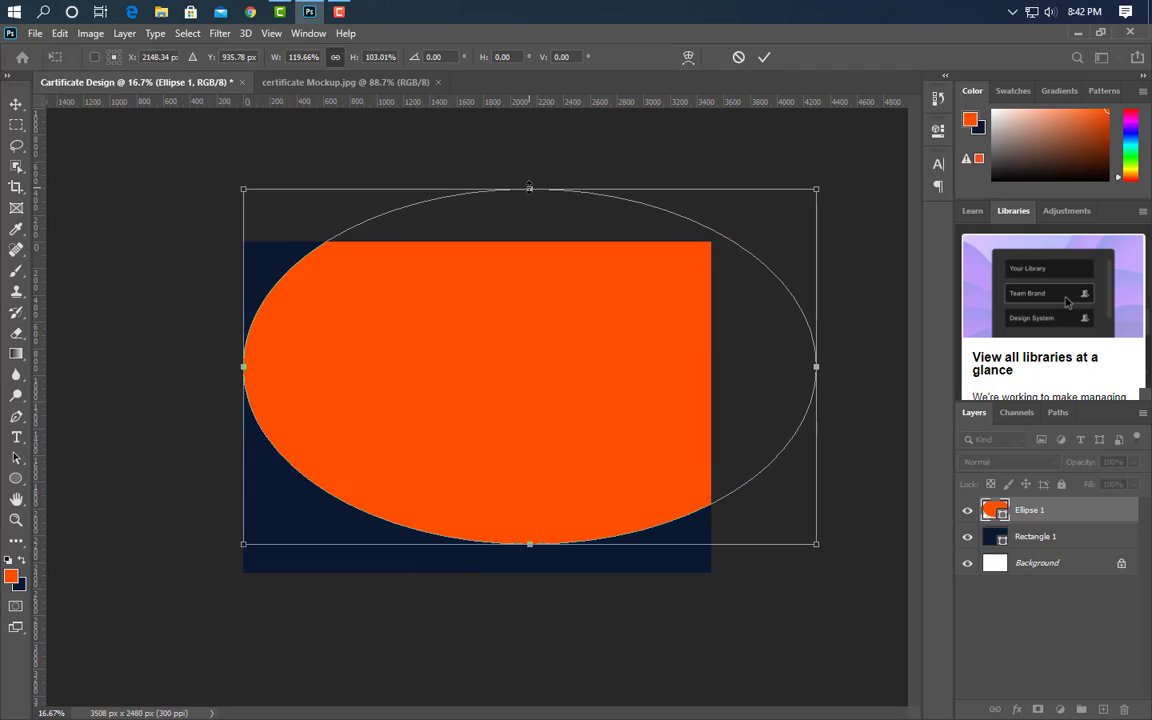
{"action": "left_click_drag", "start_coordinate": [529, 188], "coordinate": [529, 181]}
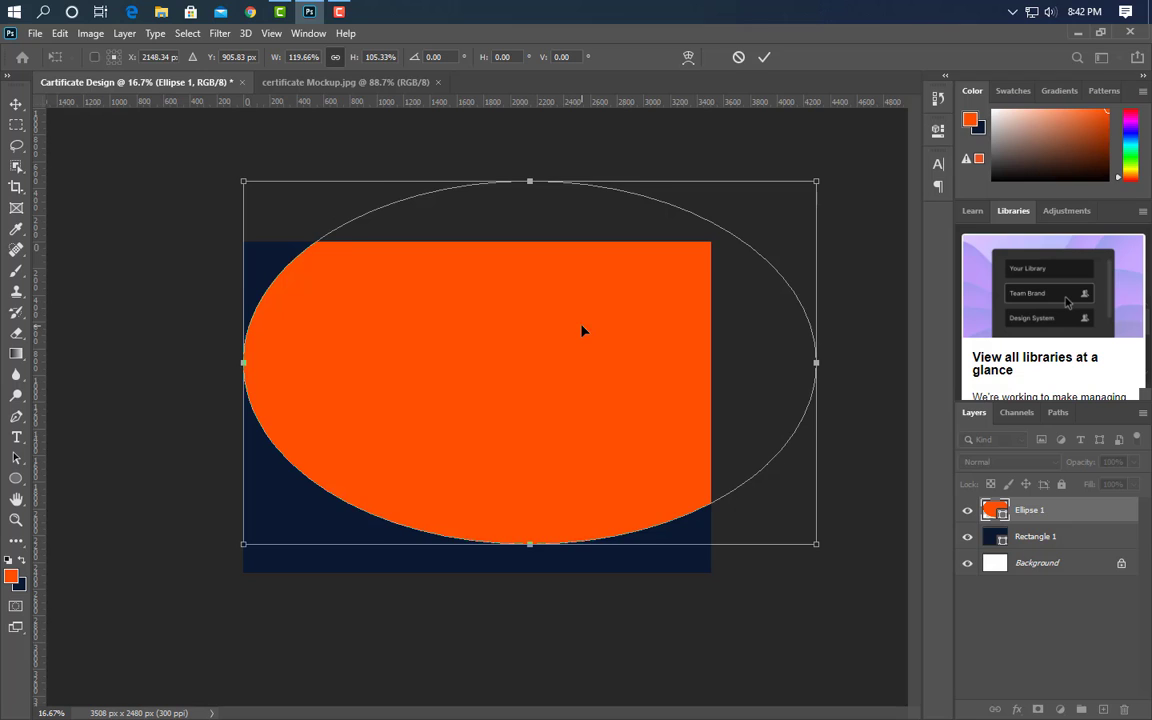
{"action": "left_click_drag", "start_coordinate": [583, 330], "coordinate": [583, 319]}
{"action": "key", "text": "Return"}
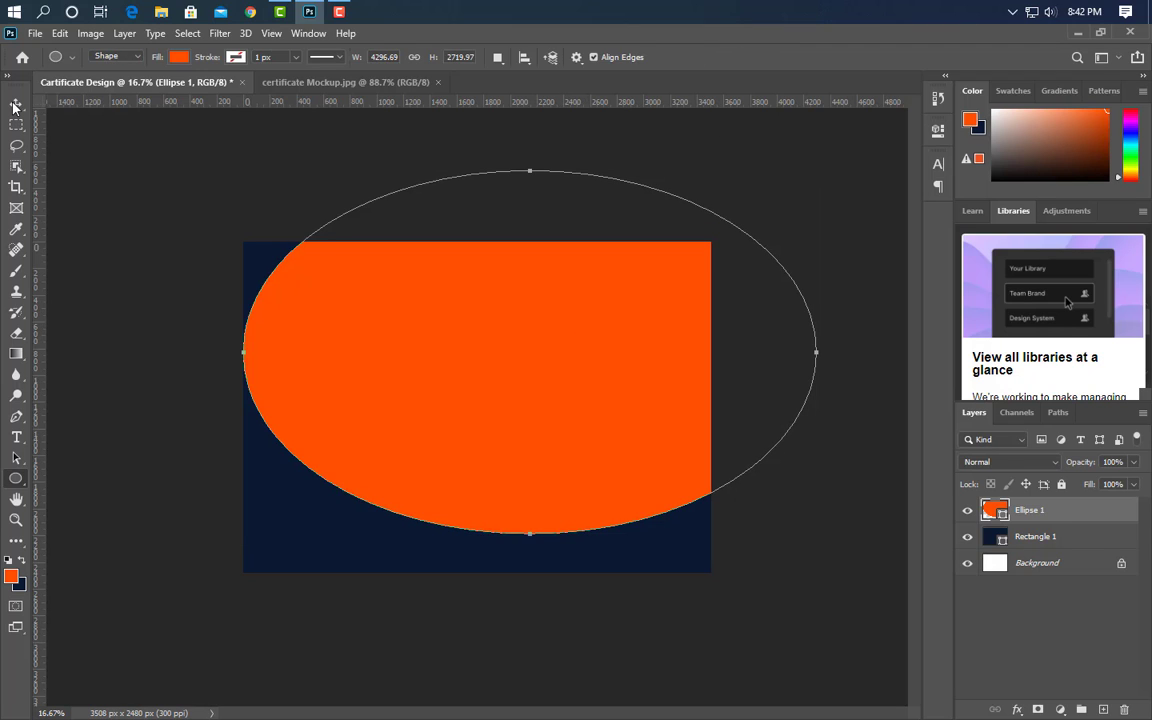
{"action": "key", "text": "v"}
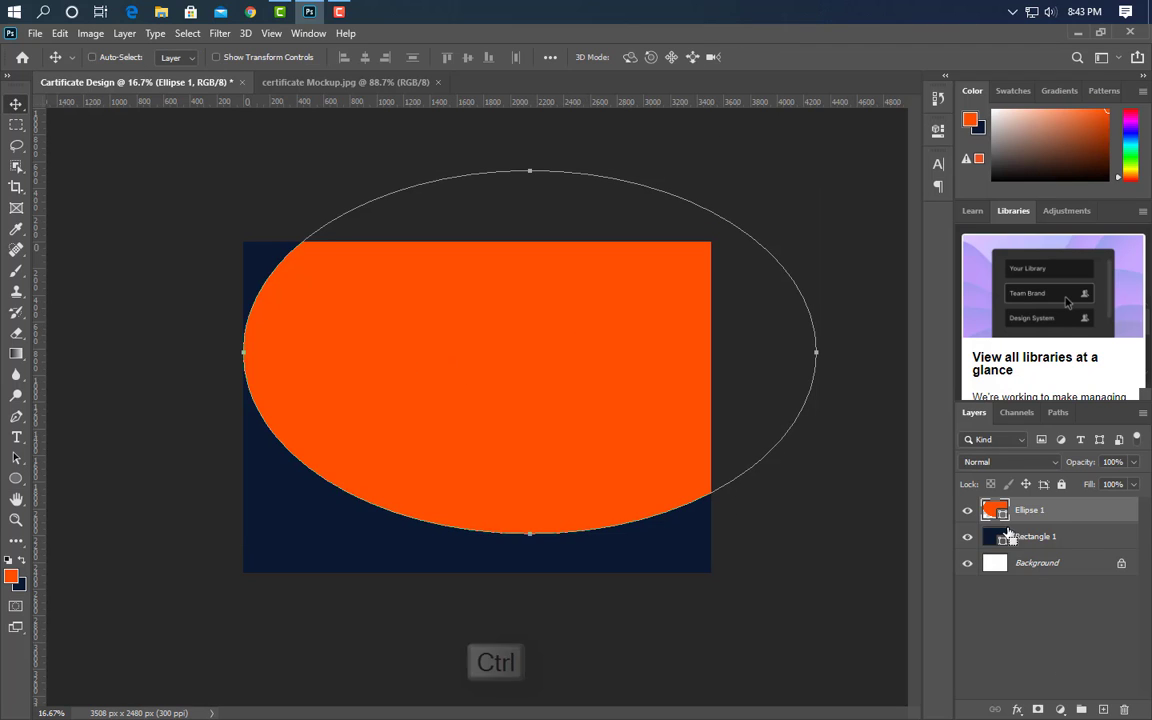
- Rasterize the navy rectangle, cut the ellipse's oval out of it, and delete Ellipse 1
{"action": "left_click", "coordinate": [994, 510], "text": "ctrl"}
{"action": "left_click_drag", "start_coordinate": [1112, 514], "coordinate": [1124, 709]}
{"action": "right_click", "coordinate": [1075, 510]}
{"action": "left_click", "coordinate": [911, 292]}
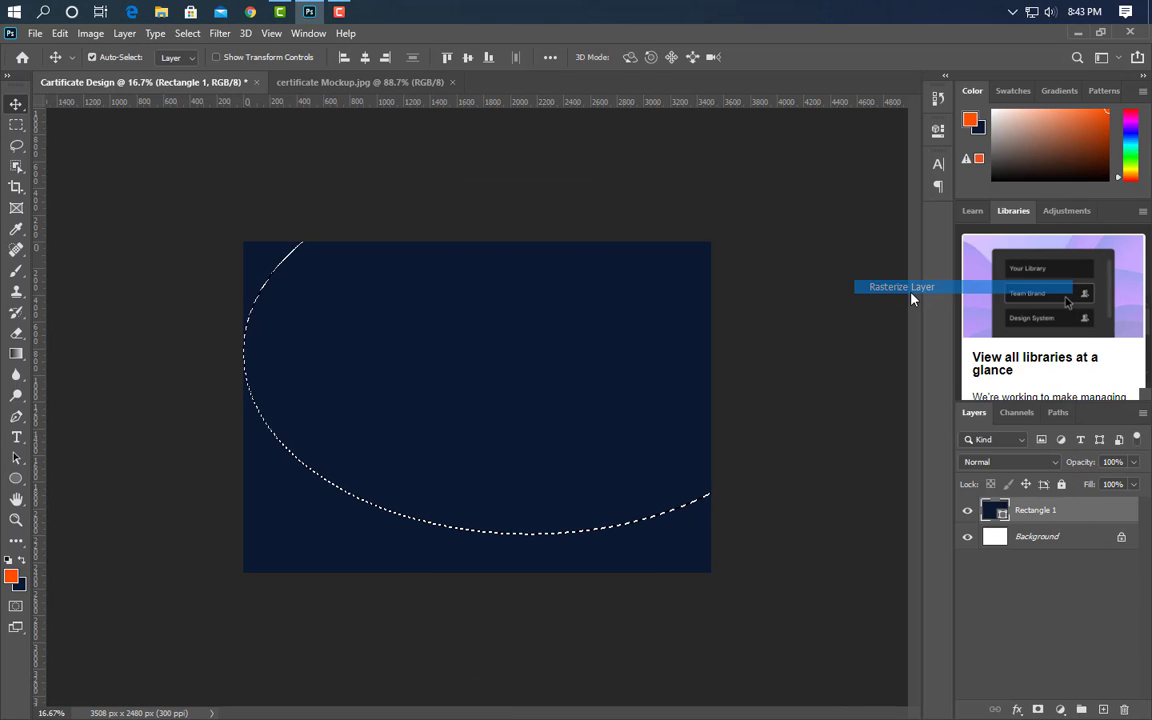
{"action": "key", "text": "Delete"}
{"action": "key", "text": "ctrl+d"}
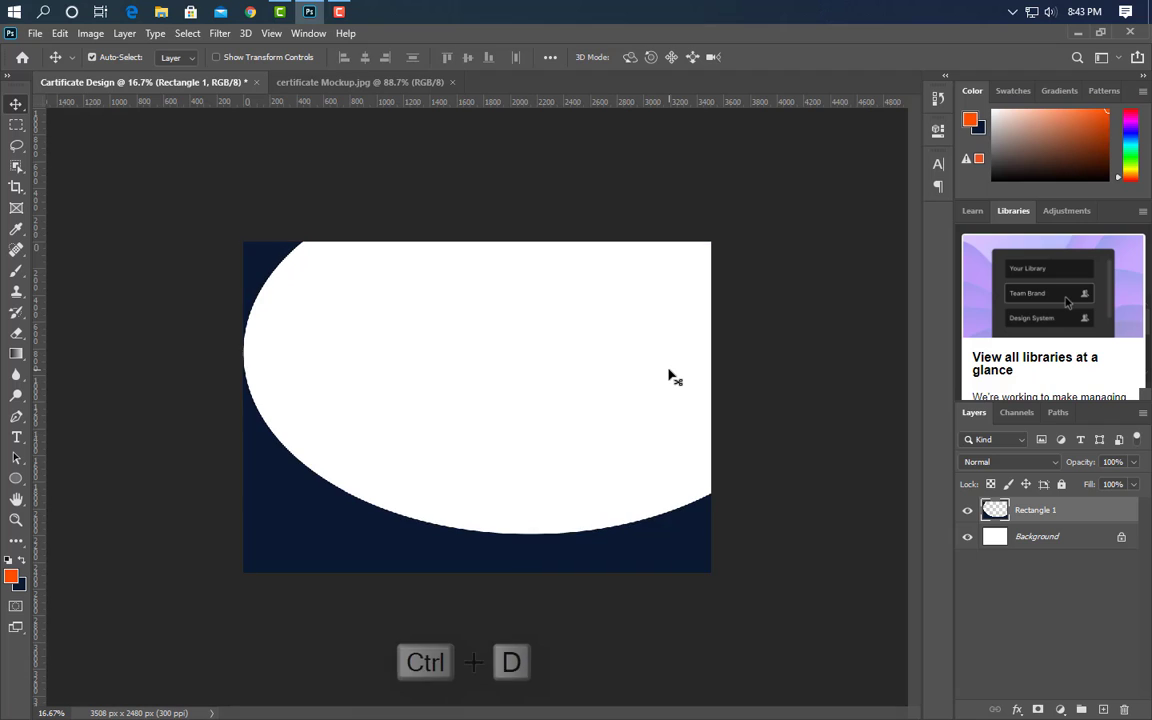
{"action": "scroll", "coordinate": [687, 504], "scroll_direction": "up", "scroll_amount": 3}
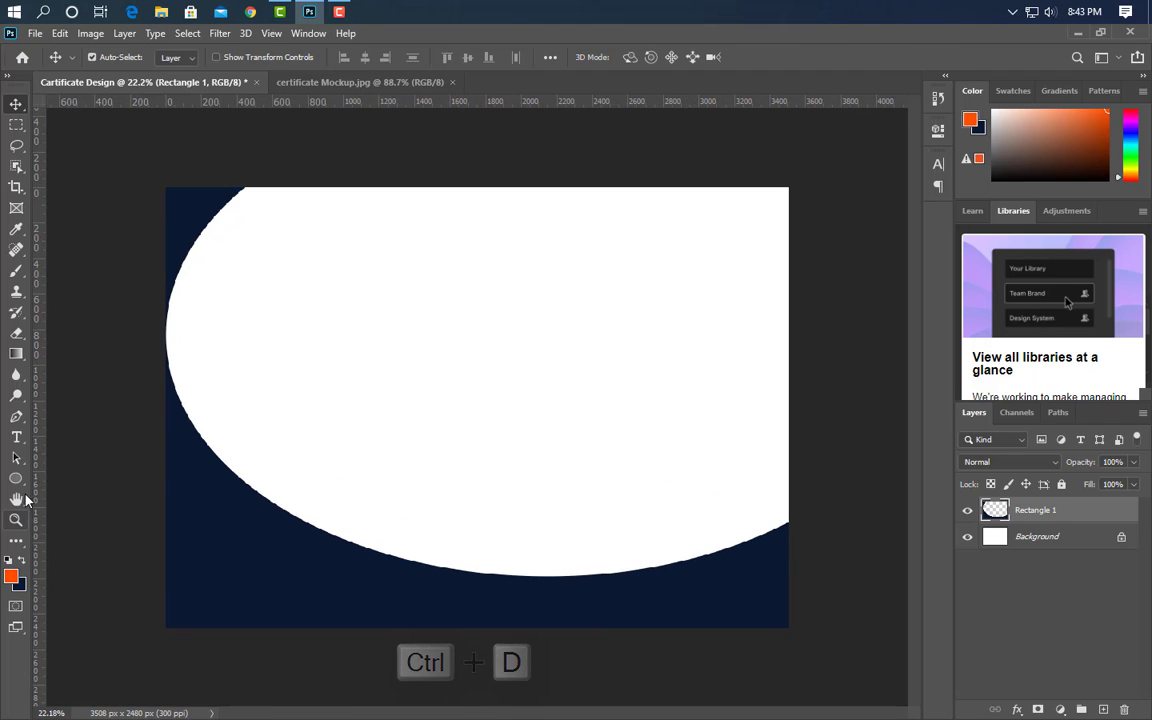
{"action": "left_click", "coordinate": [16, 416]}
{"action": "scroll", "coordinate": [750, 592], "scroll_direction": "down", "scroll_amount": 2}
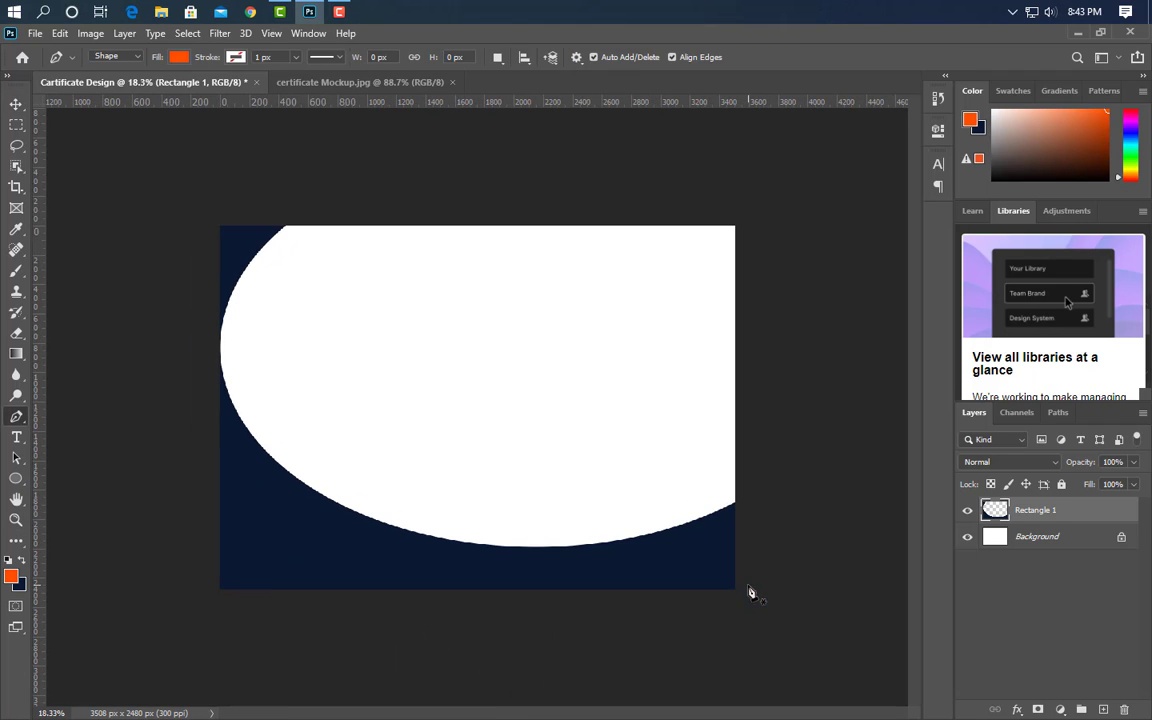
- Draw a thin orange Pen shape (Shape 1) hugging the white oval's lower edge across the canvas
{"action": "left_click", "coordinate": [738, 513]}
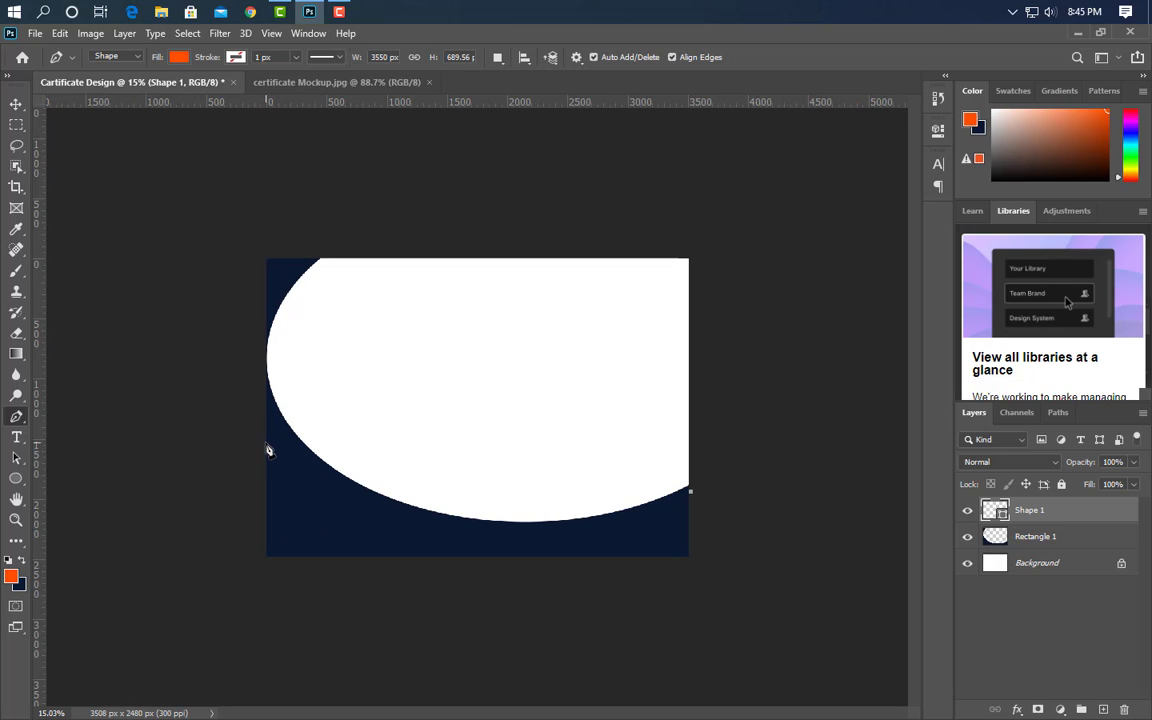
{"action": "left_click_drag", "start_coordinate": [263, 447], "coordinate": [512, 600]}
{"action": "left_click_drag", "start_coordinate": [14, 292], "coordinate": [30, 291]}
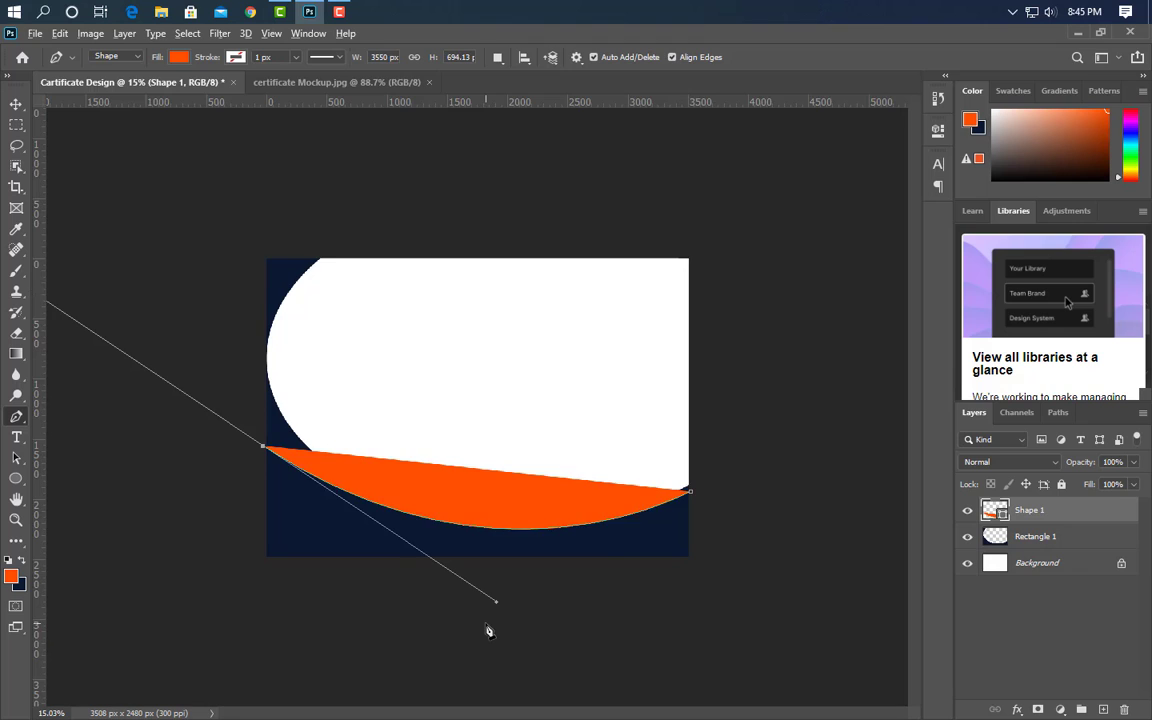
{"action": "scroll", "coordinate": [440, 565], "scroll_direction": "up", "scroll_amount": 3}
{"action": "left_click", "coordinate": [193, 459], "text": "alt"}
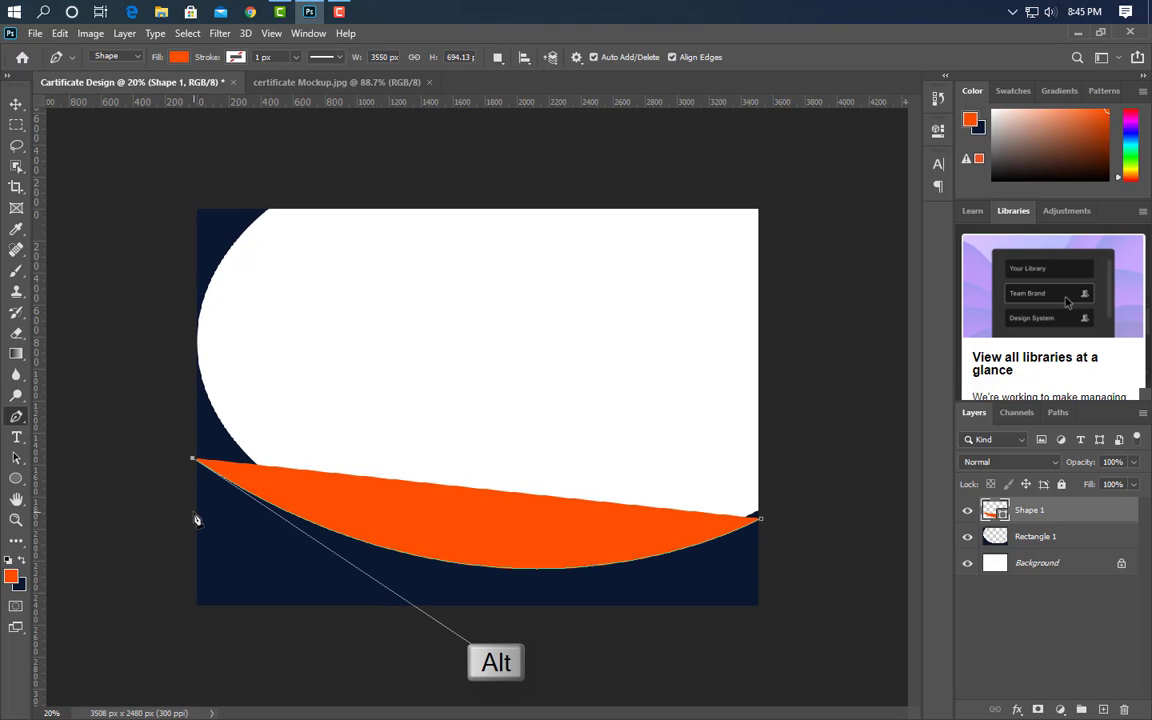
{"action": "left_click", "coordinate": [195, 521]}
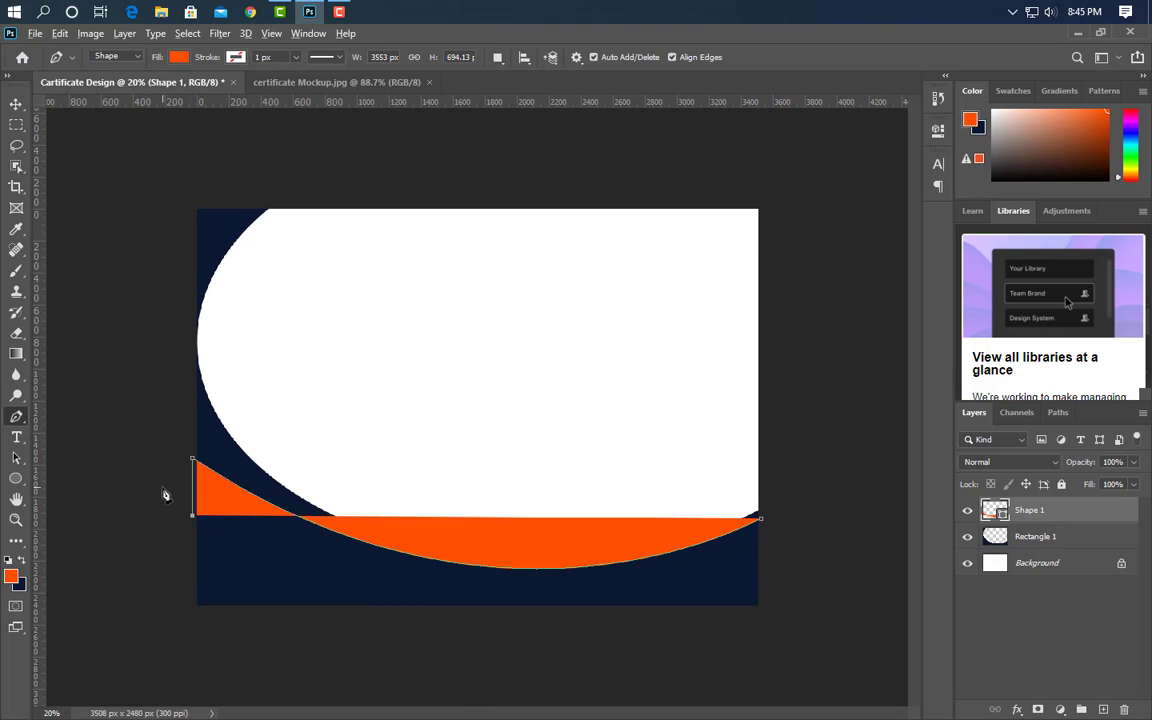
{"action": "scroll", "coordinate": [404, 576], "scroll_direction": "down", "scroll_amount": 2}
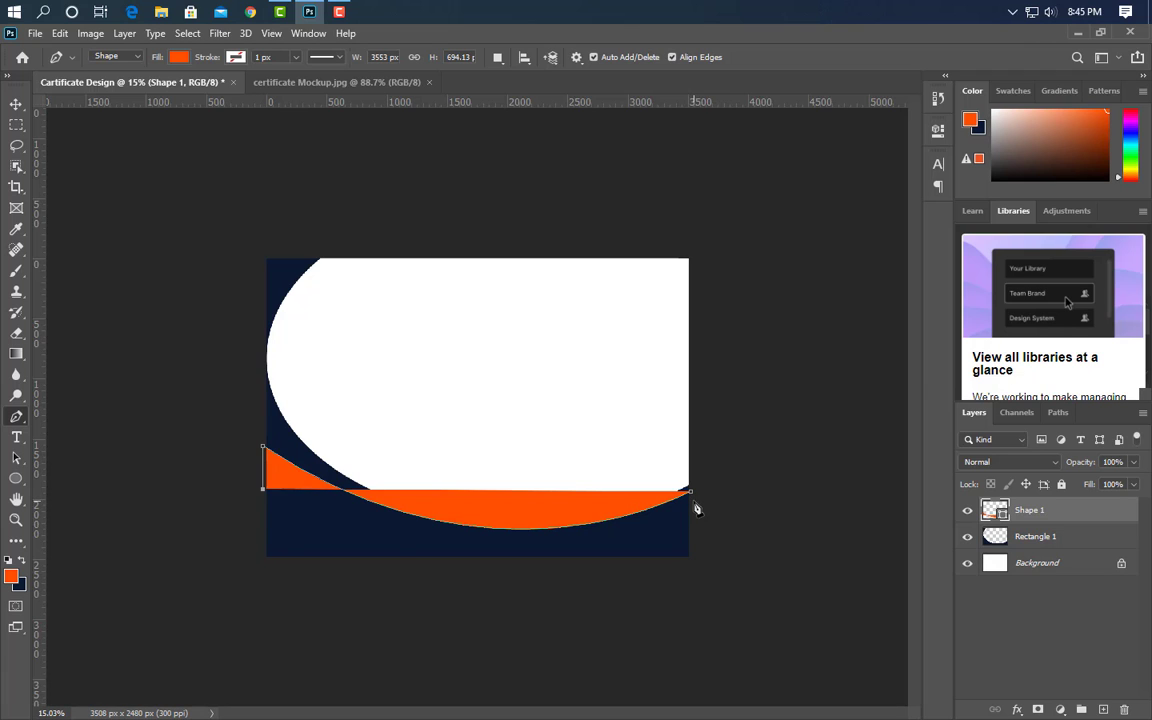
{"action": "left_click_drag", "start_coordinate": [691, 494], "coordinate": [913, 389]}
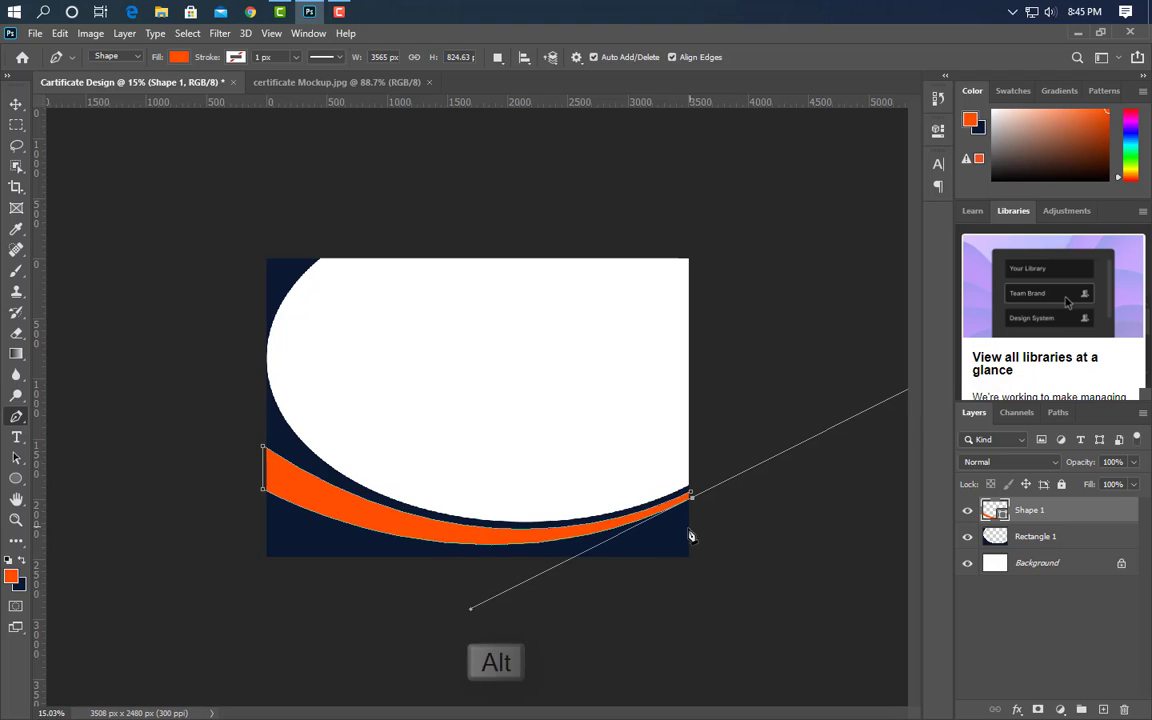
{"action": "left_click", "coordinate": [692, 497], "text": "alt"}
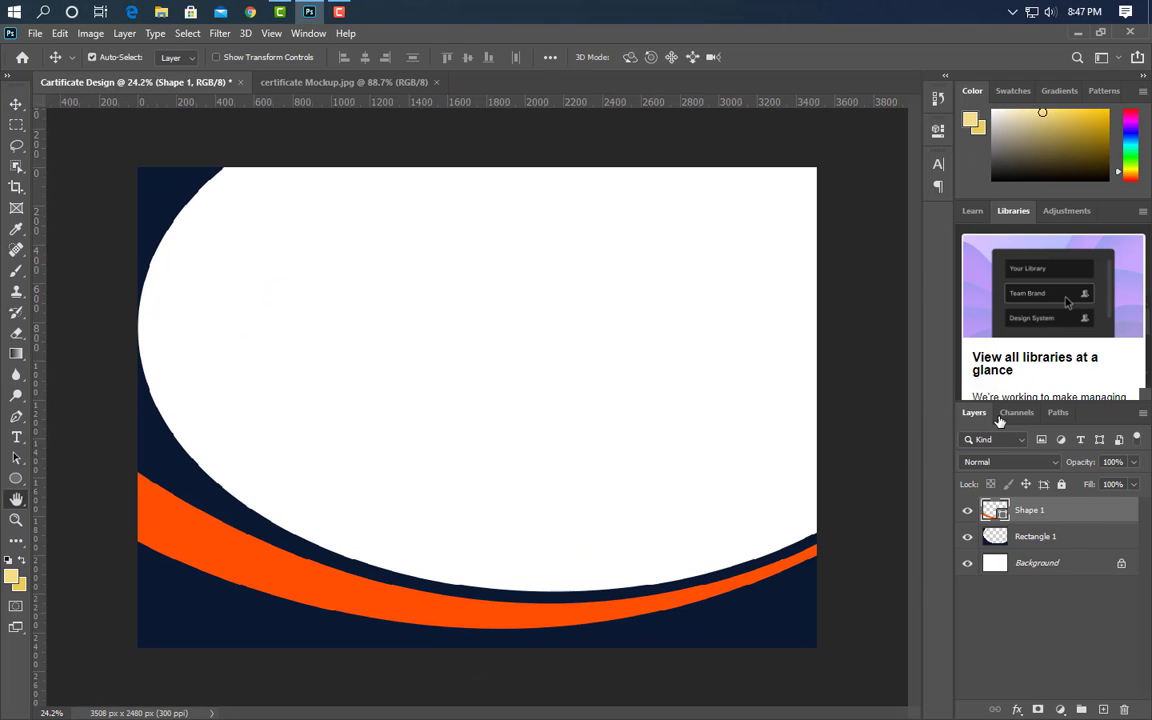
- Give Shape 1 a Gradient Overlay with stops eccc5b, f4de89 at 50%, and b07b1d
{"action": "double_click", "coordinate": [1080, 510]}
{"action": "left_click", "coordinate": [574, 312]}
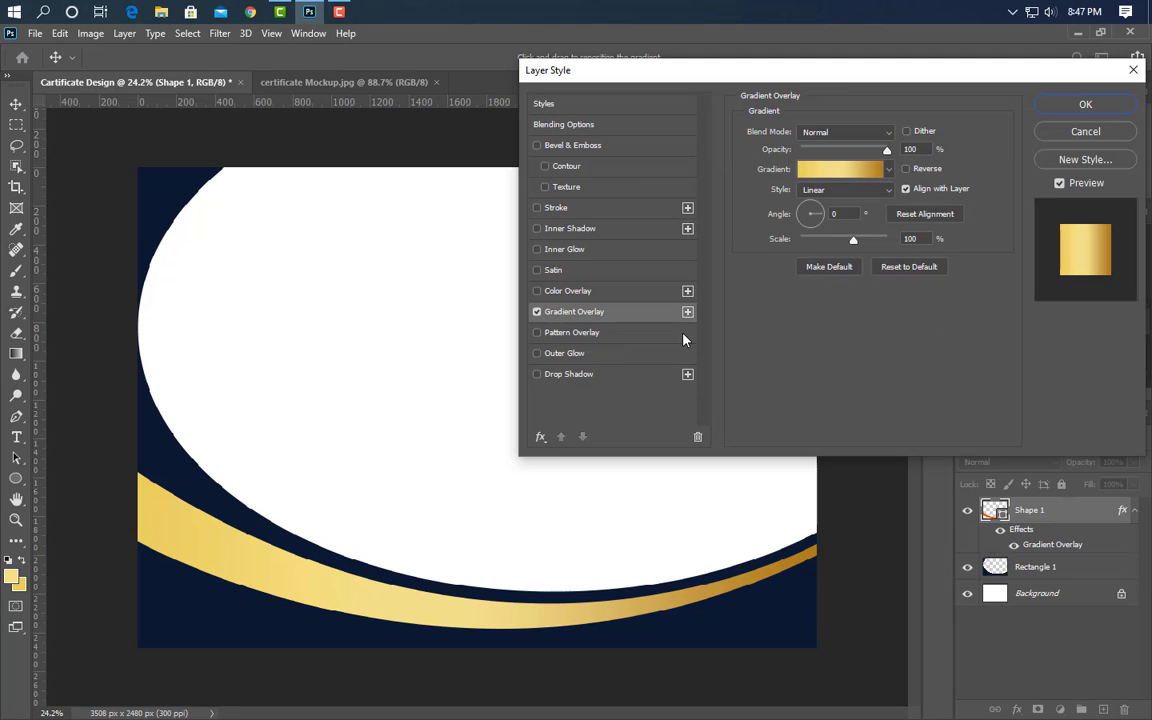
{"action": "left_click", "coordinate": [843, 176]}
{"action": "left_click", "coordinate": [767, 517]}
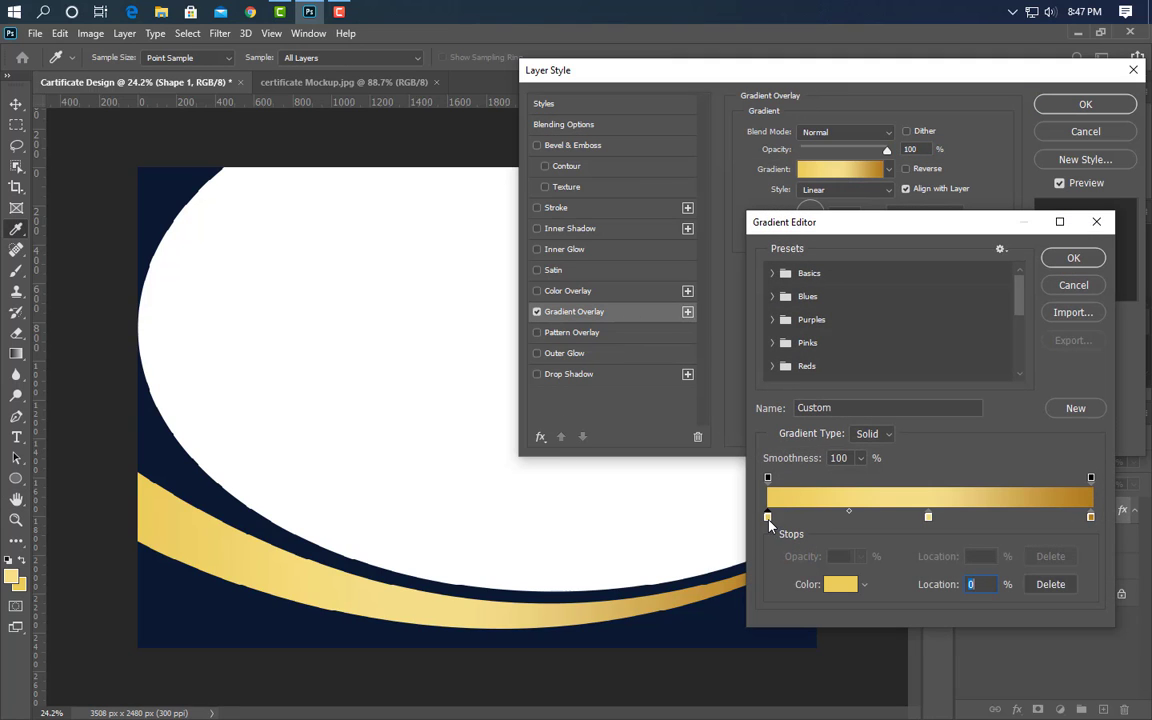
{"action": "double_click", "coordinate": [767, 517]}
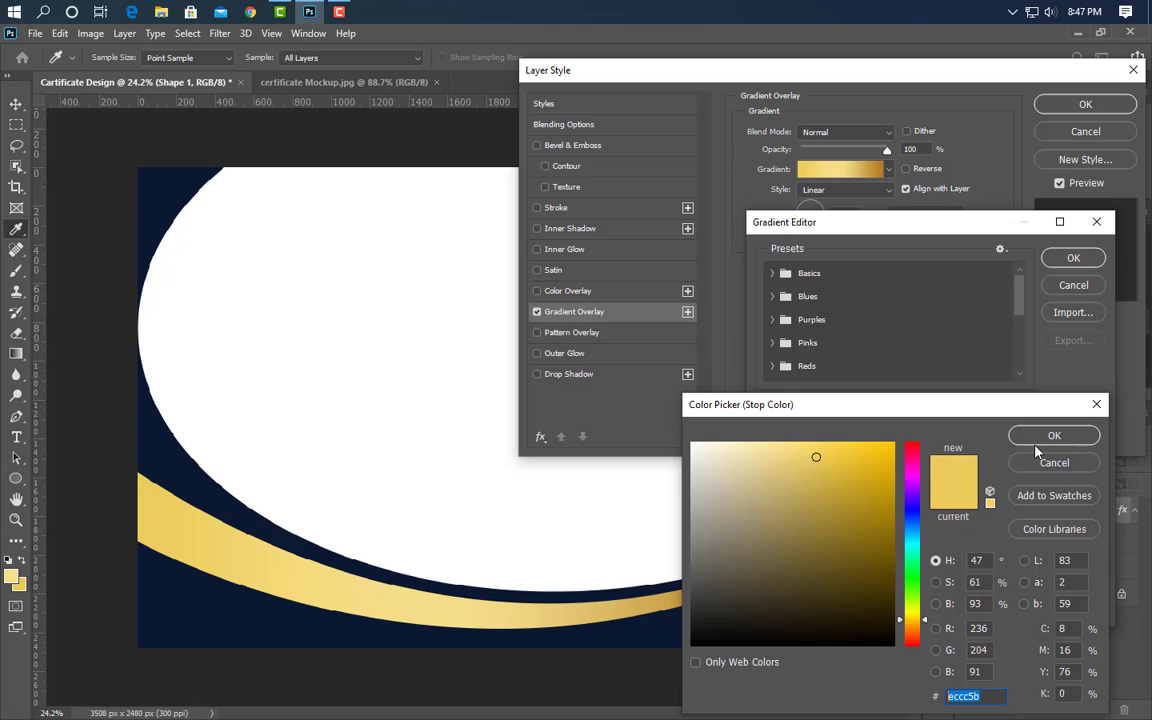
{"action": "left_click", "coordinate": [1036, 447]}
{"action": "double_click", "coordinate": [929, 518]}
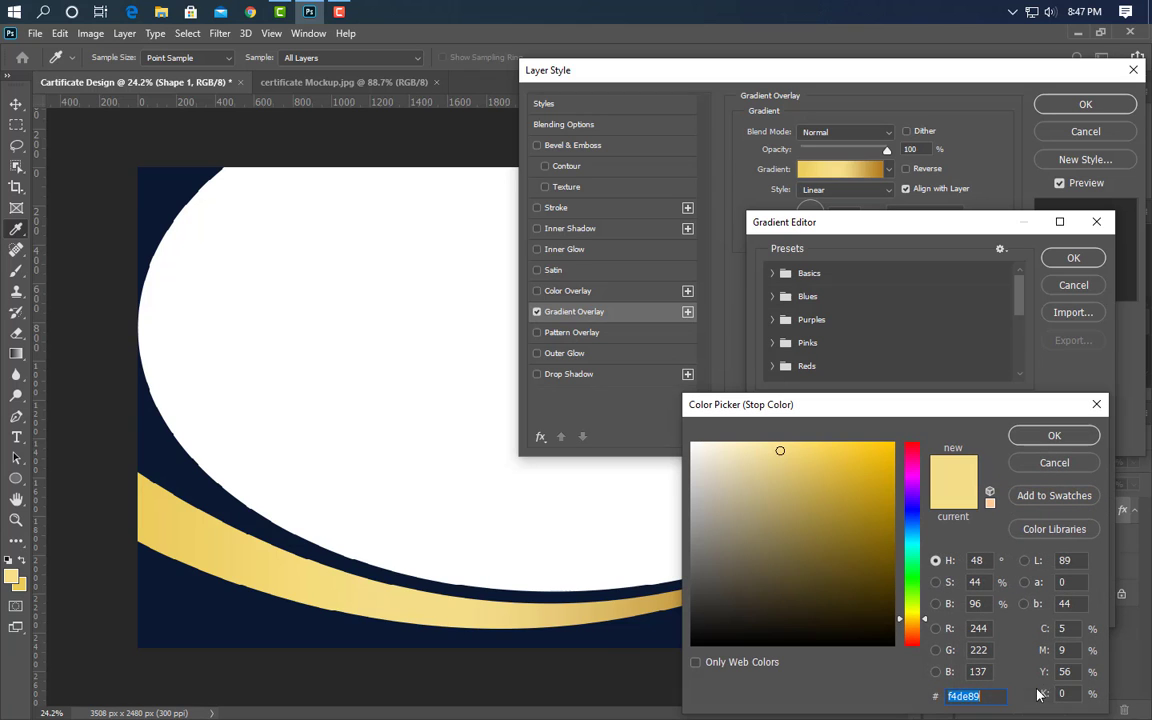
{"action": "left_click", "coordinate": [1040, 438]}
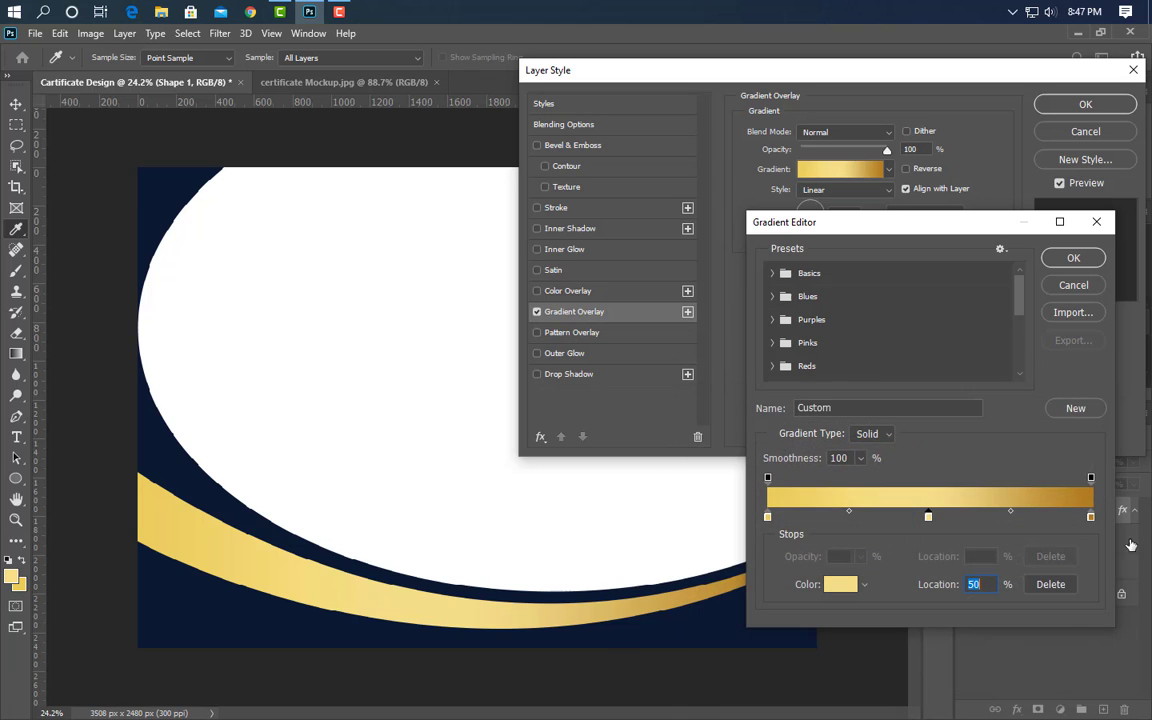
{"action": "double_click", "coordinate": [1091, 518]}
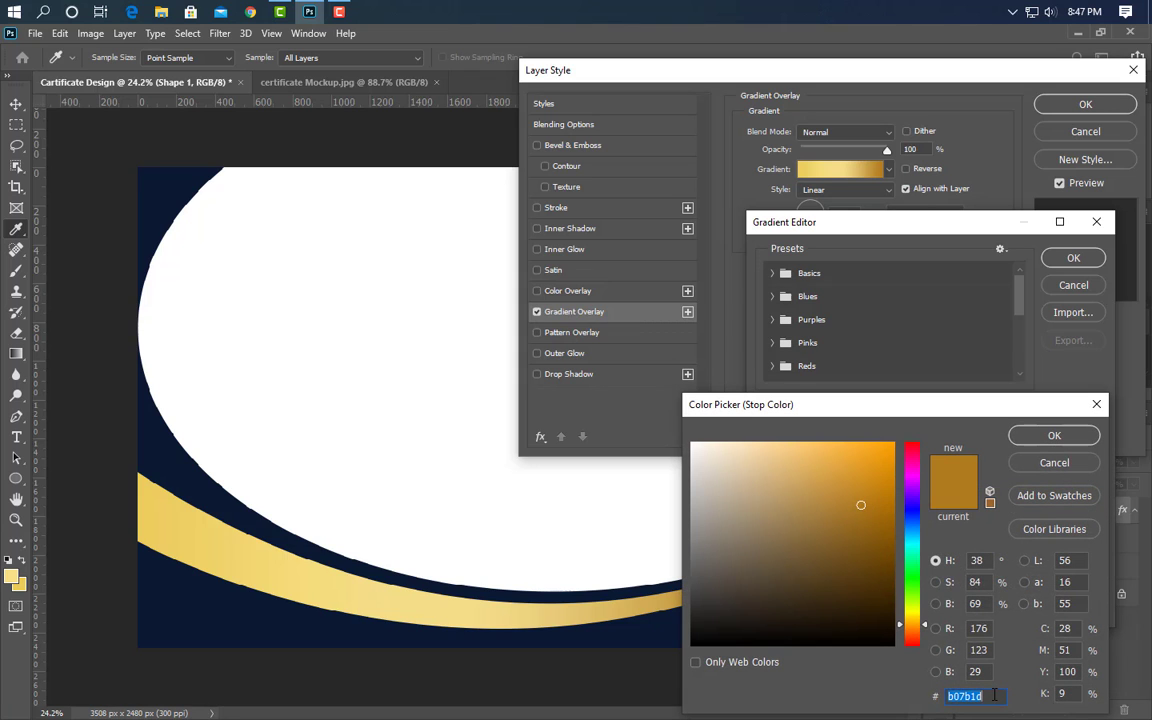
{"action": "left_click", "coordinate": [1054, 435]}
{"action": "left_click", "coordinate": [1073, 258]}
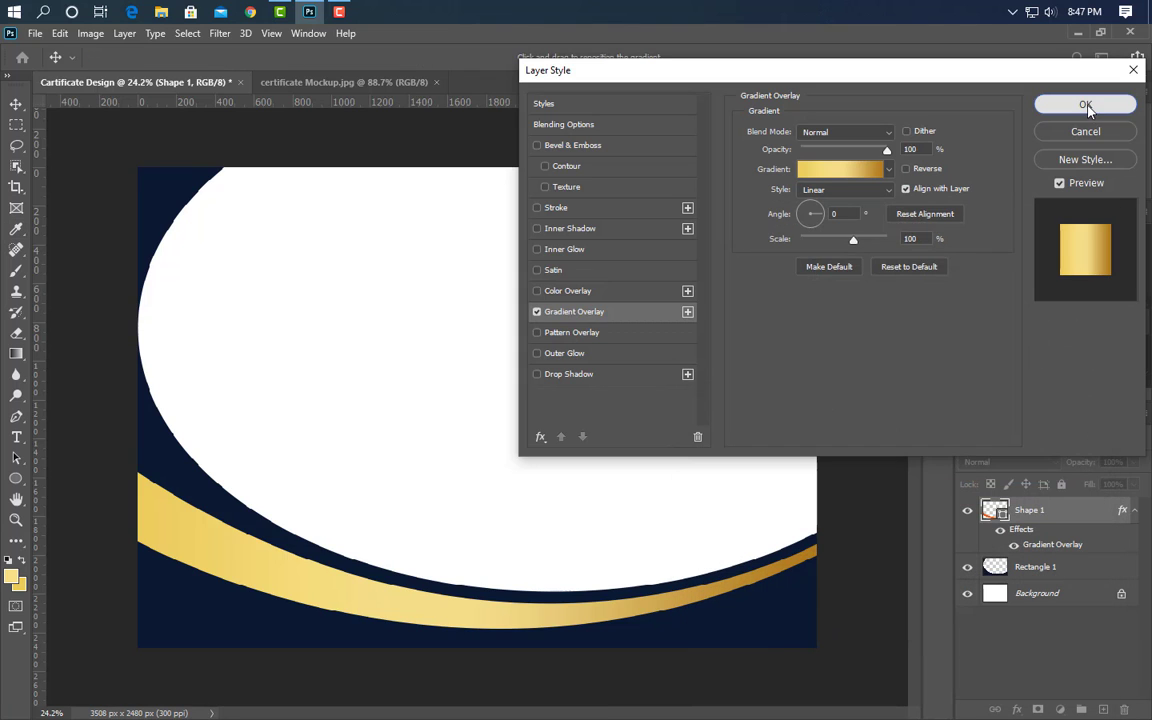
{"action": "left_click", "coordinate": [1085, 104]}
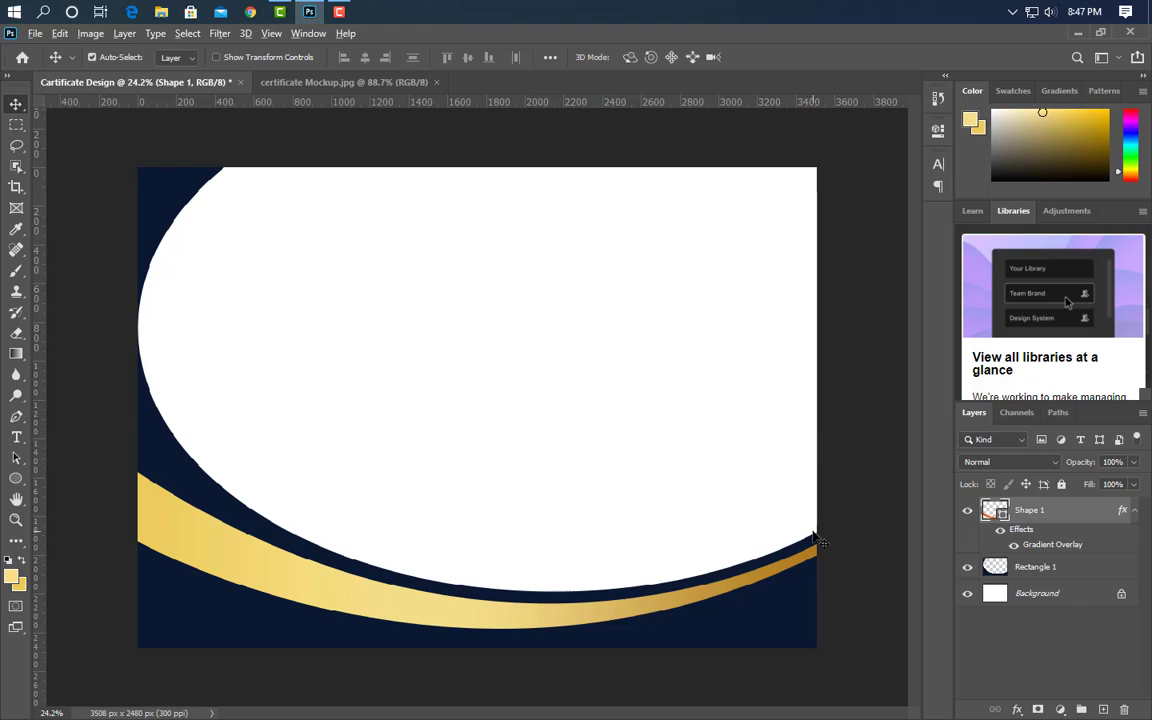
- Draw a second curved Pen shape (Shape 2) just above the gold band along the oval's edge
{"action": "key", "text": "ctrl+plus"}
{"action": "left_click", "coordinate": [18, 417]}
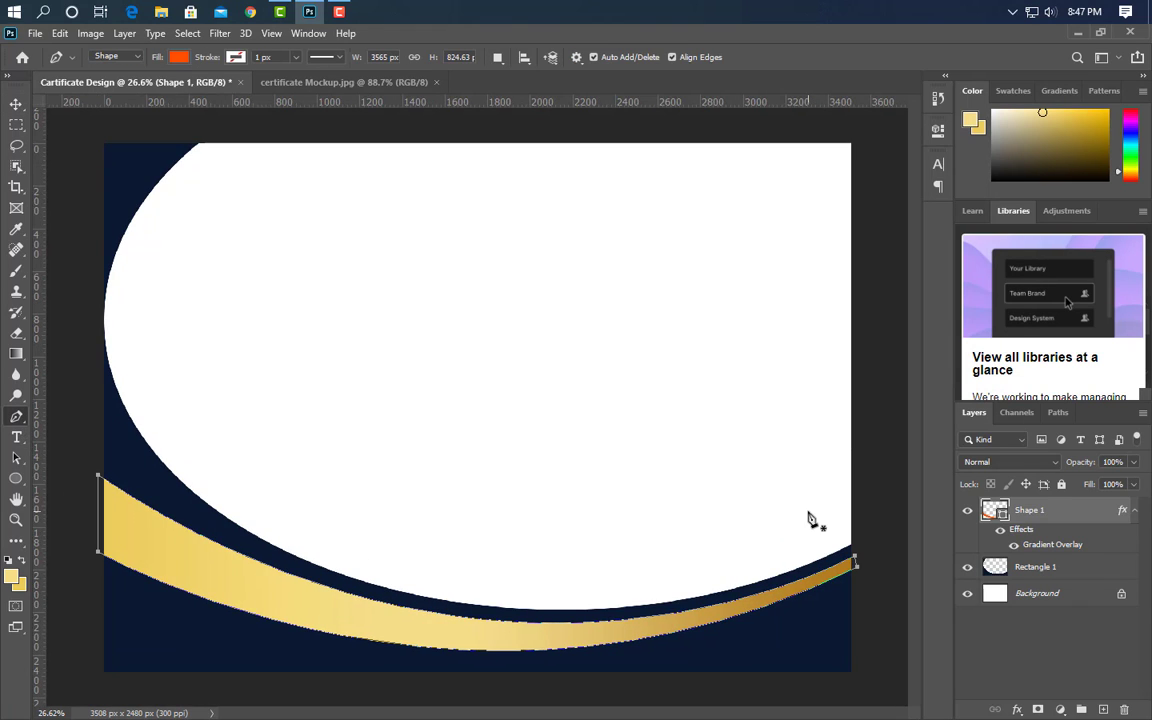
{"action": "left_click", "coordinate": [855, 543]}
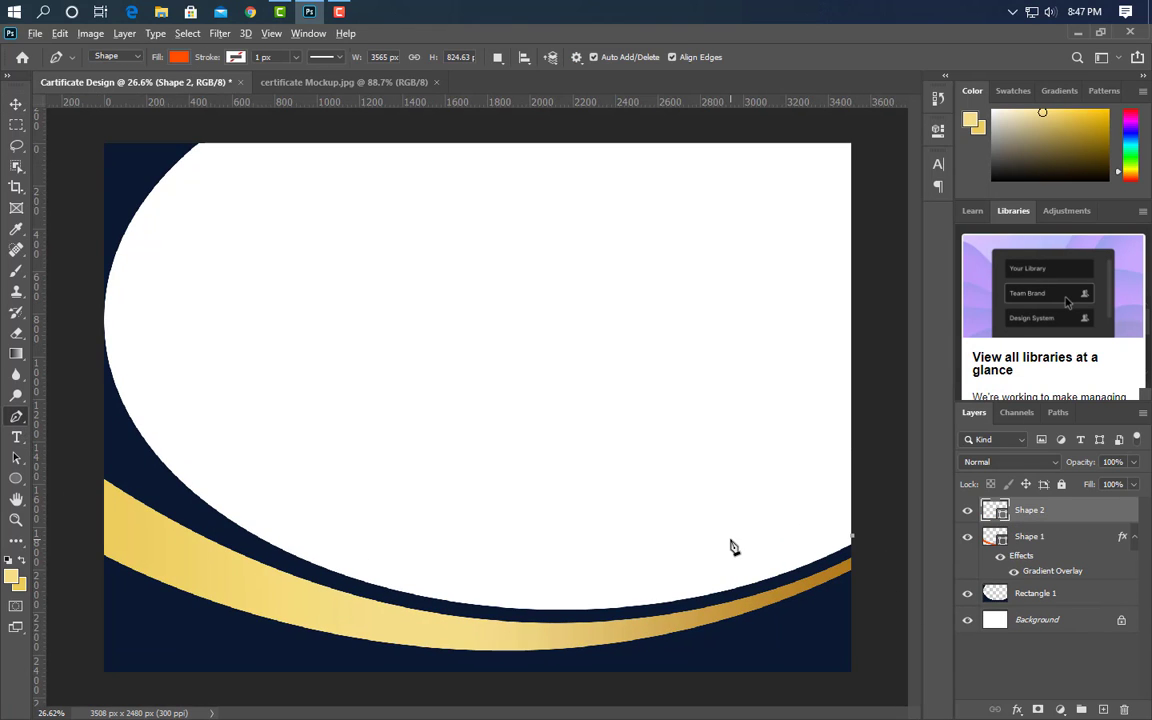
{"action": "key", "text": "ctrl+minus"}
{"action": "key", "text": "ctrl+minus"}
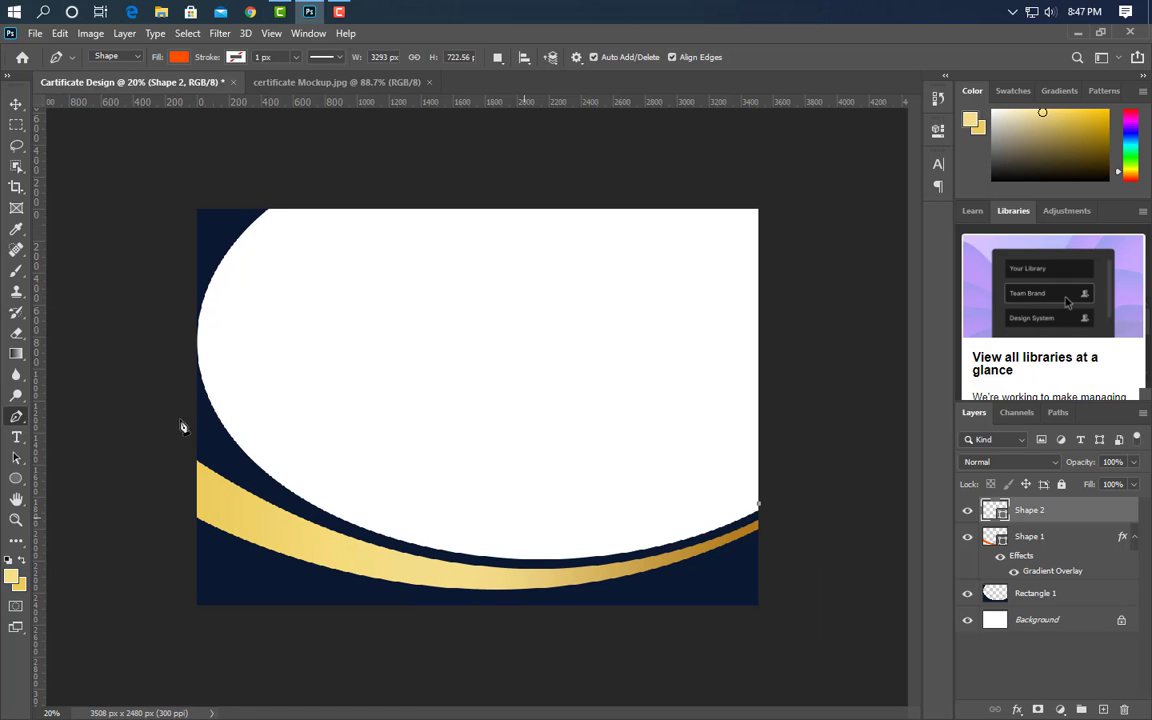
{"action": "left_click_drag", "start_coordinate": [245, 442], "coordinate": [460, 638]}
{"action": "left_click", "coordinate": [245, 442], "text": "alt"}
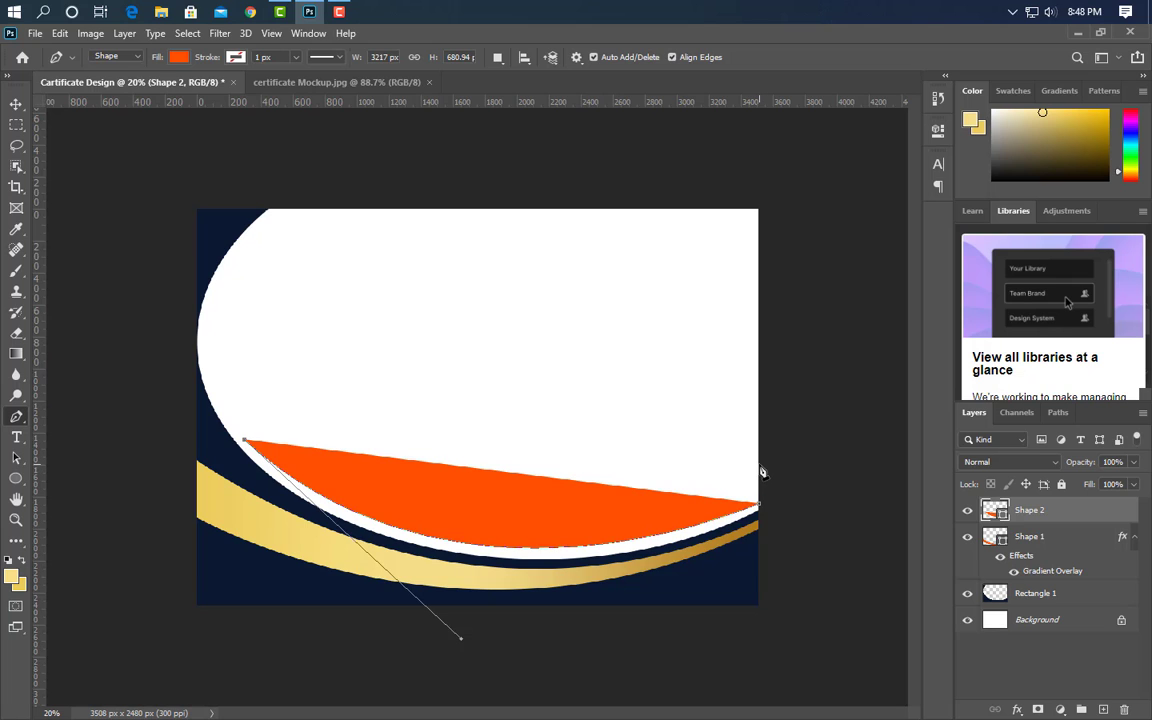
{"action": "left_click_drag", "start_coordinate": [763, 468], "coordinate": [1065, 334]}
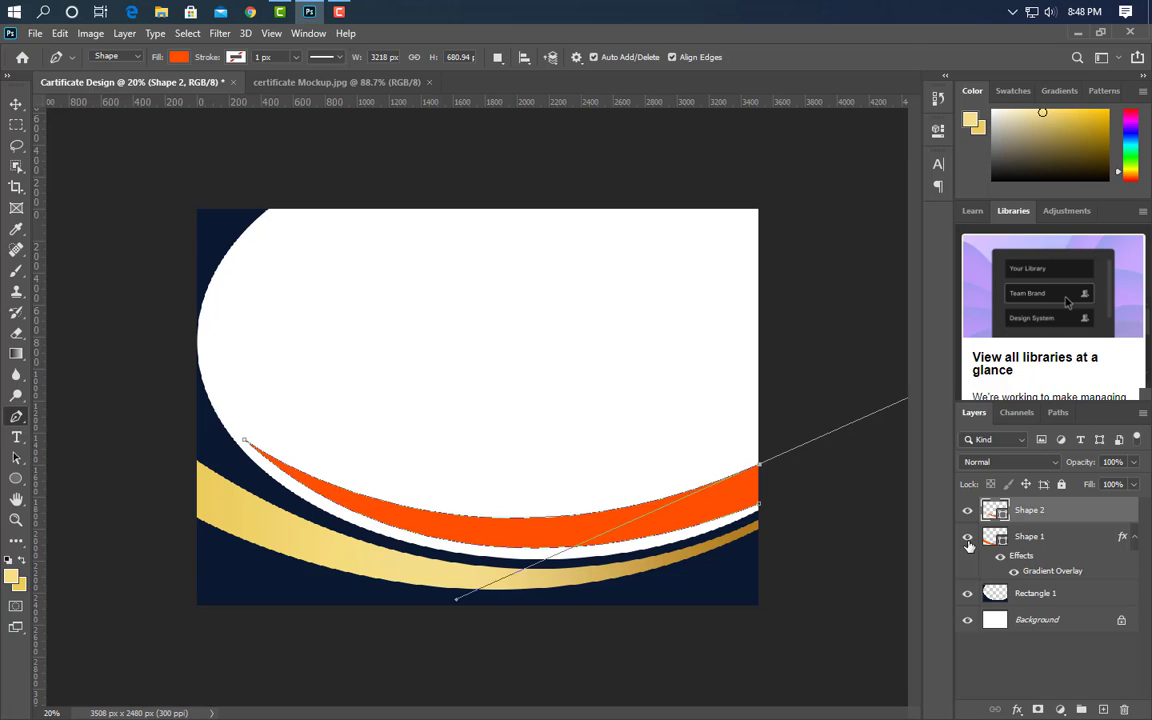
{"action": "left_click", "coordinate": [763, 468], "text": "alt"}
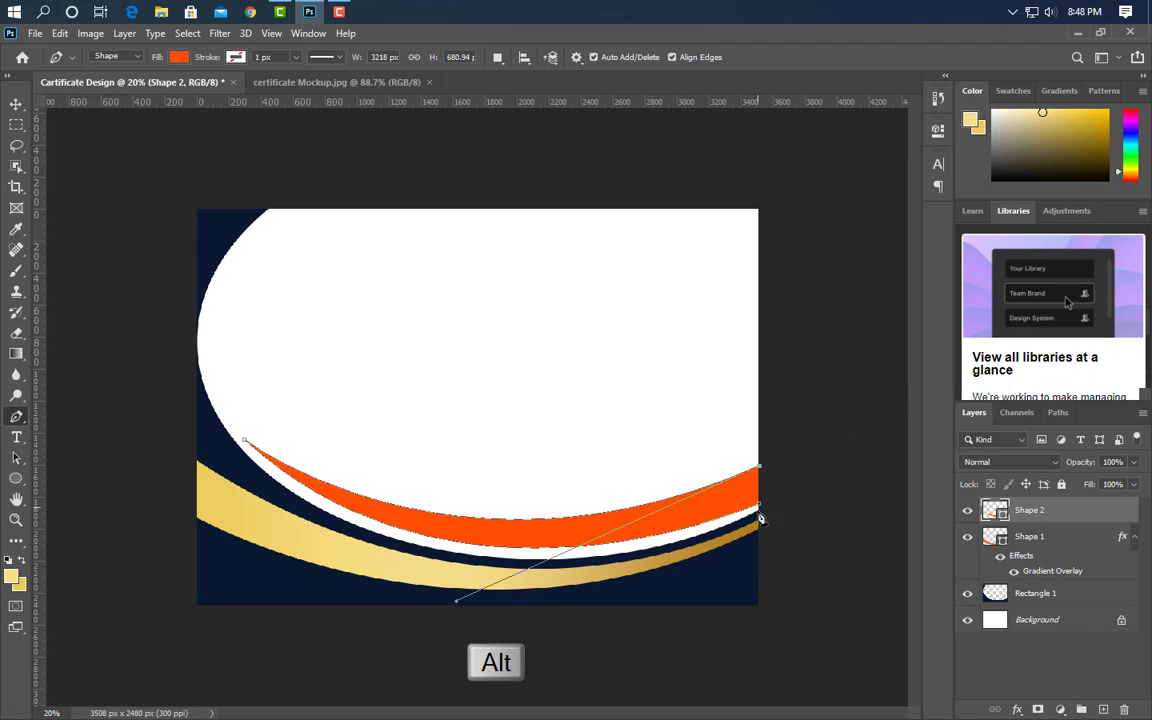
{"action": "key", "text": "v"}
{"action": "key", "text": "ctrl+0"}
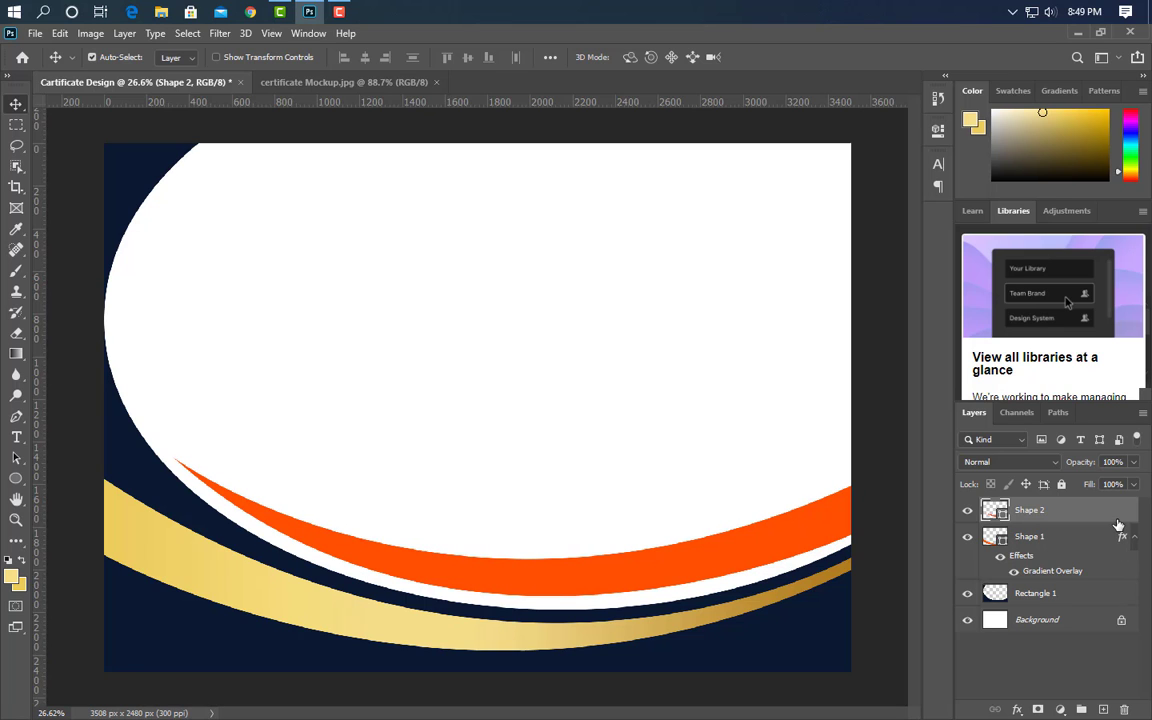
- Start a Gradient Overlay on Shape 2 with a grey left stop and the middle stop removed
{"action": "left_click", "coordinate": [599, 311]}
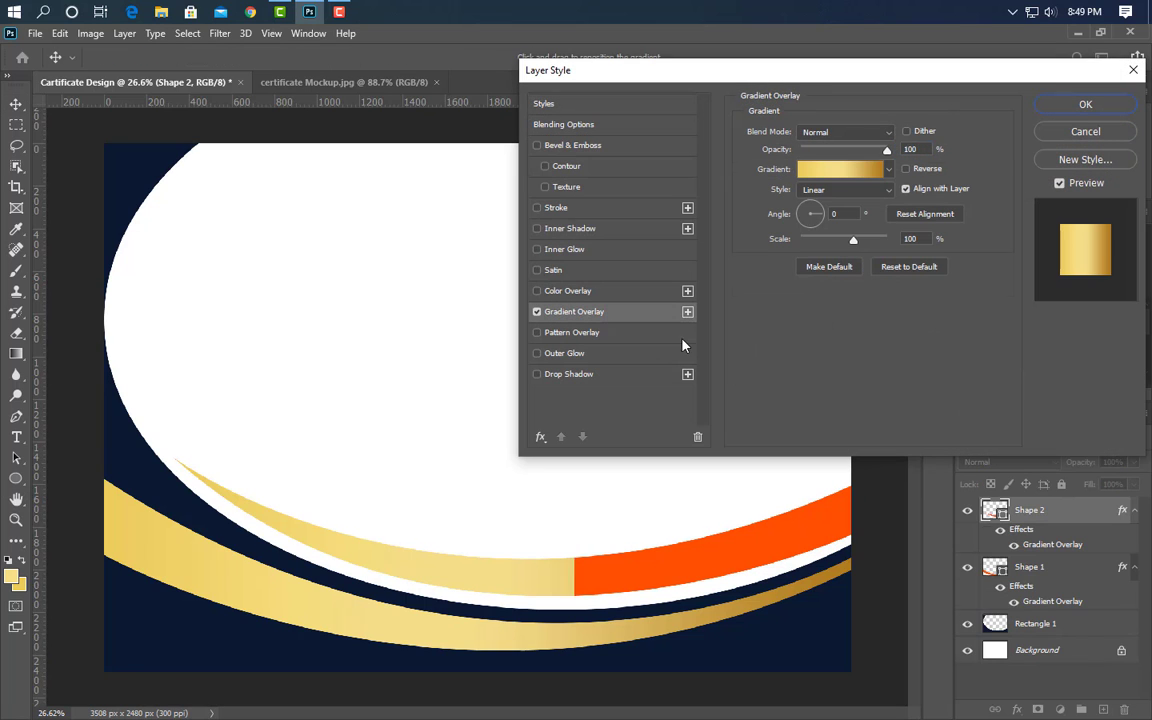
{"action": "left_click", "coordinate": [866, 172]}
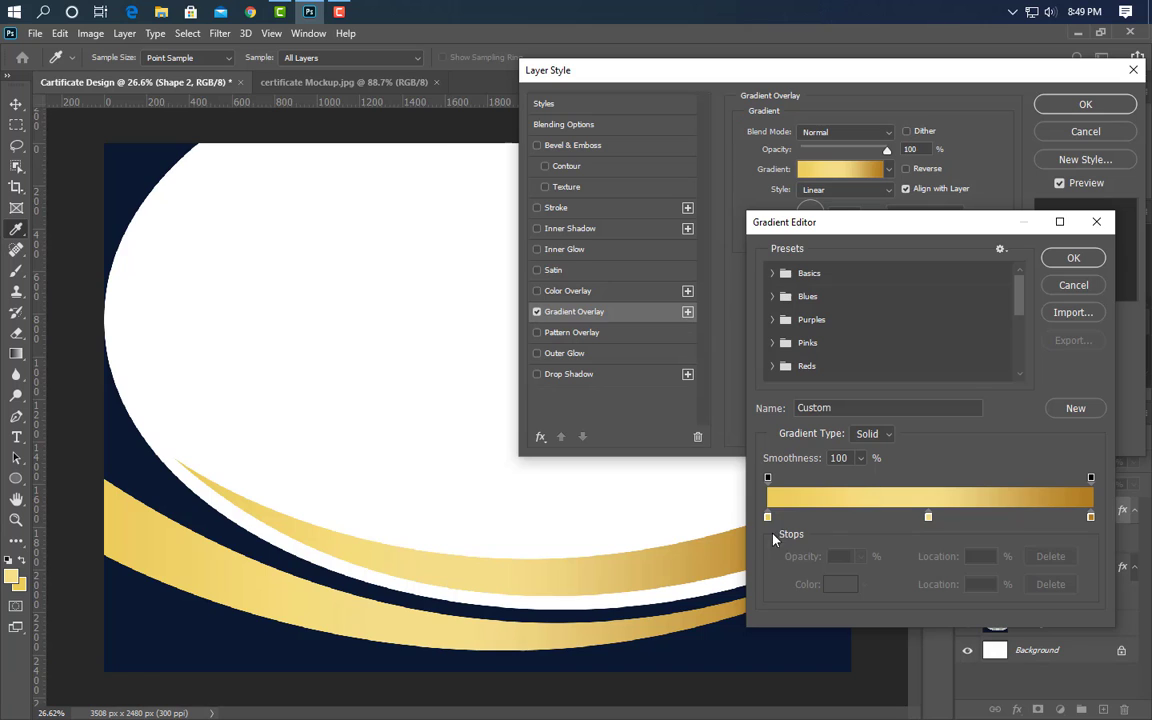
{"action": "left_click", "coordinate": [768, 518]}
{"action": "double_click", "coordinate": [768, 517]}
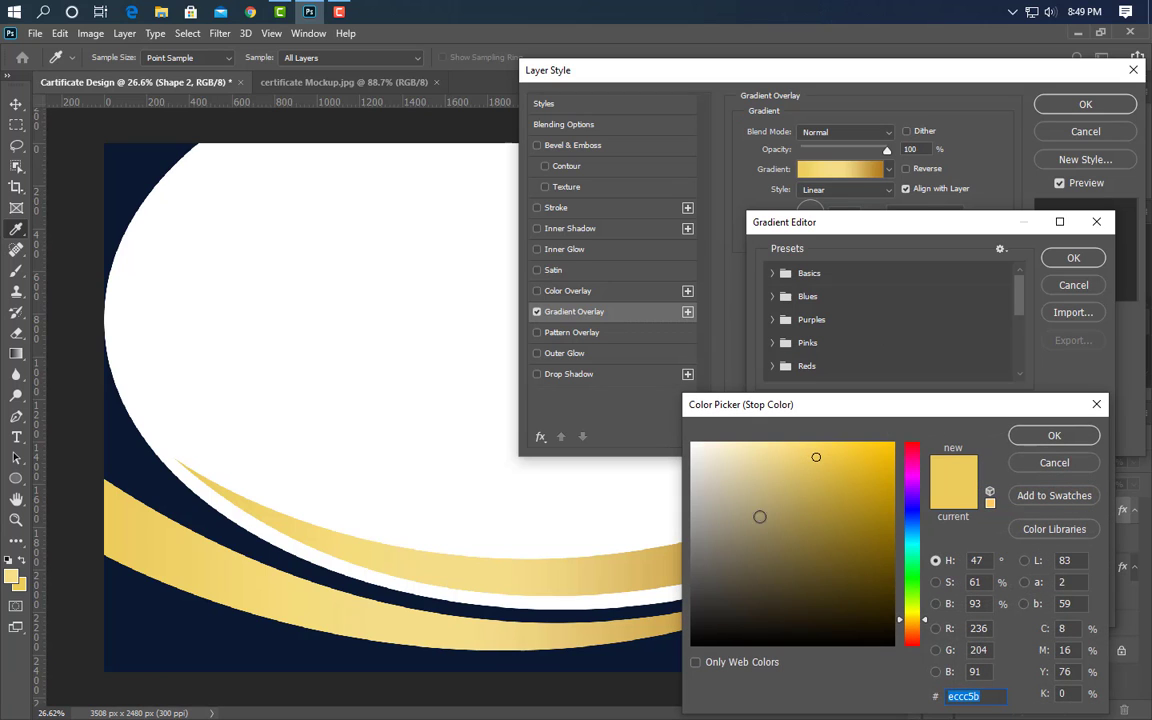
{"action": "left_click", "coordinate": [692, 512]}
{"action": "left_click", "coordinate": [1054, 436]}
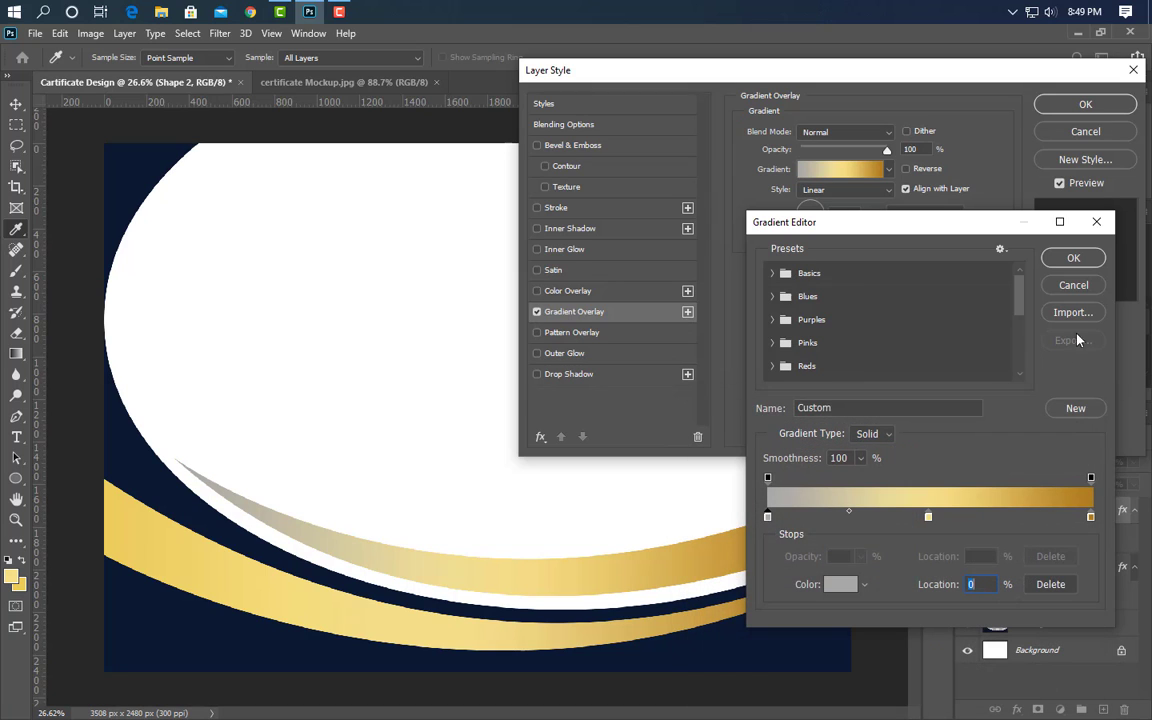
{"action": "left_click_drag", "start_coordinate": [928, 517], "coordinate": [930, 690]}
- Set the right stop to dark grey 161616, apply the gradient, and set layer opacity to 60%
{"action": "double_click", "coordinate": [1091, 518]}
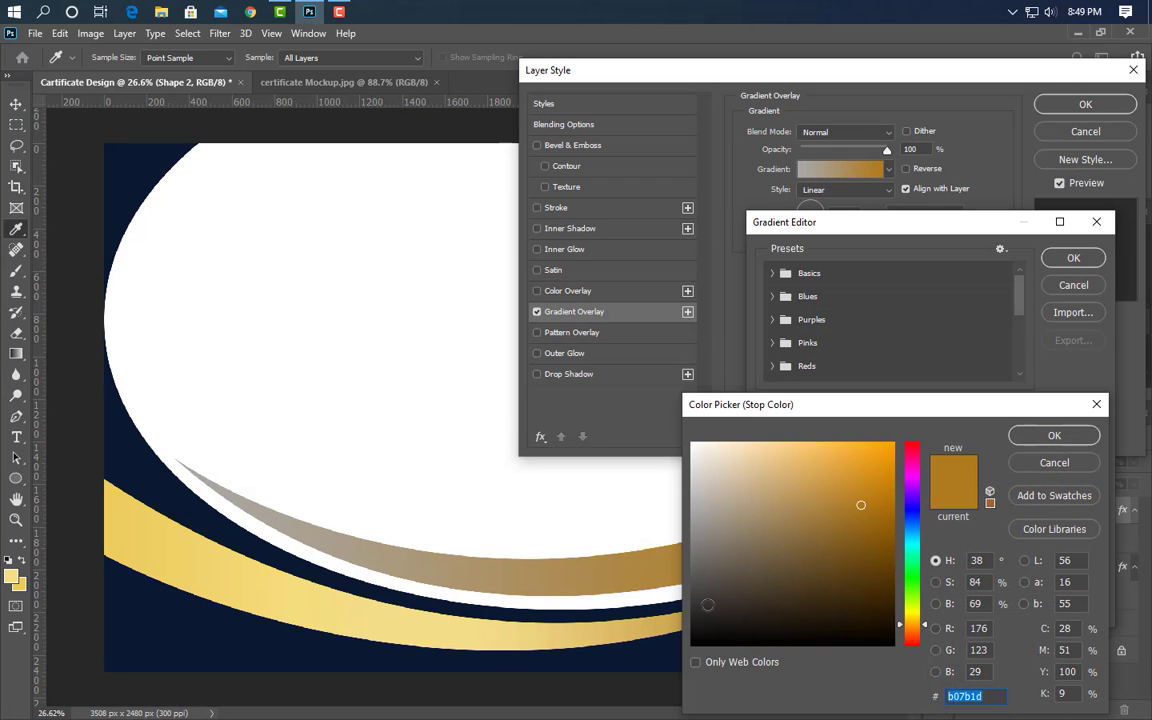
{"action": "left_click", "coordinate": [691, 629]}
{"action": "left_click", "coordinate": [1064, 440]}
{"action": "left_click", "coordinate": [1073, 258]}
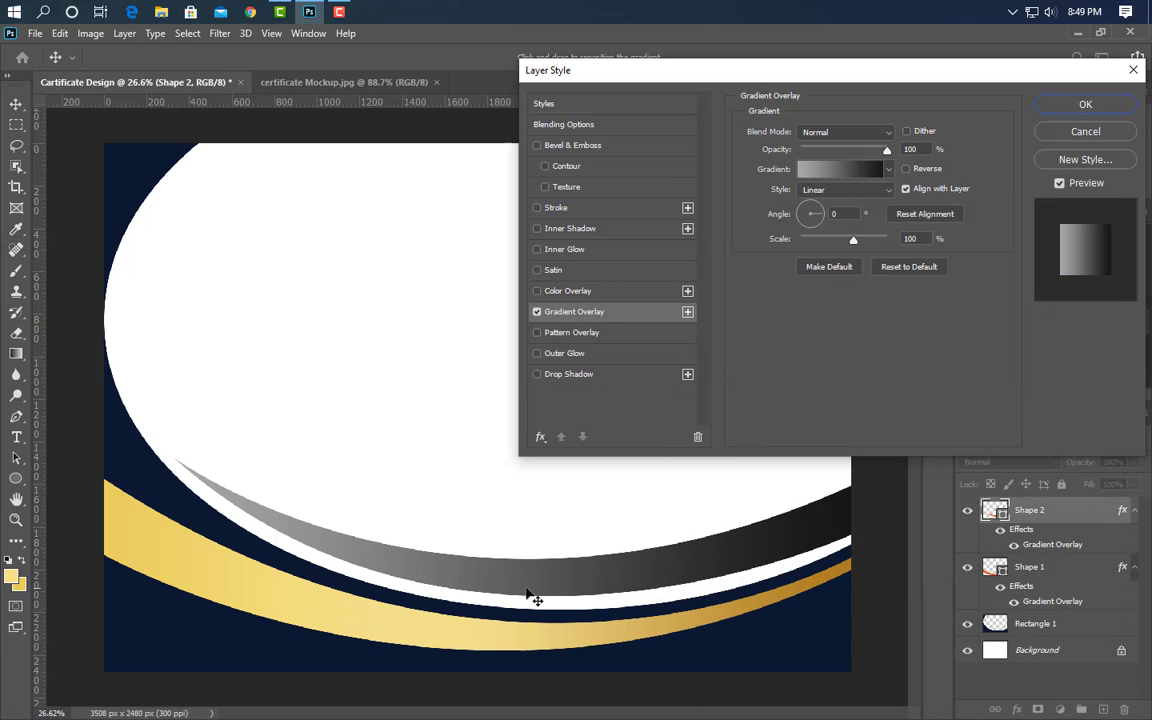
{"action": "left_click", "coordinate": [1085, 104]}
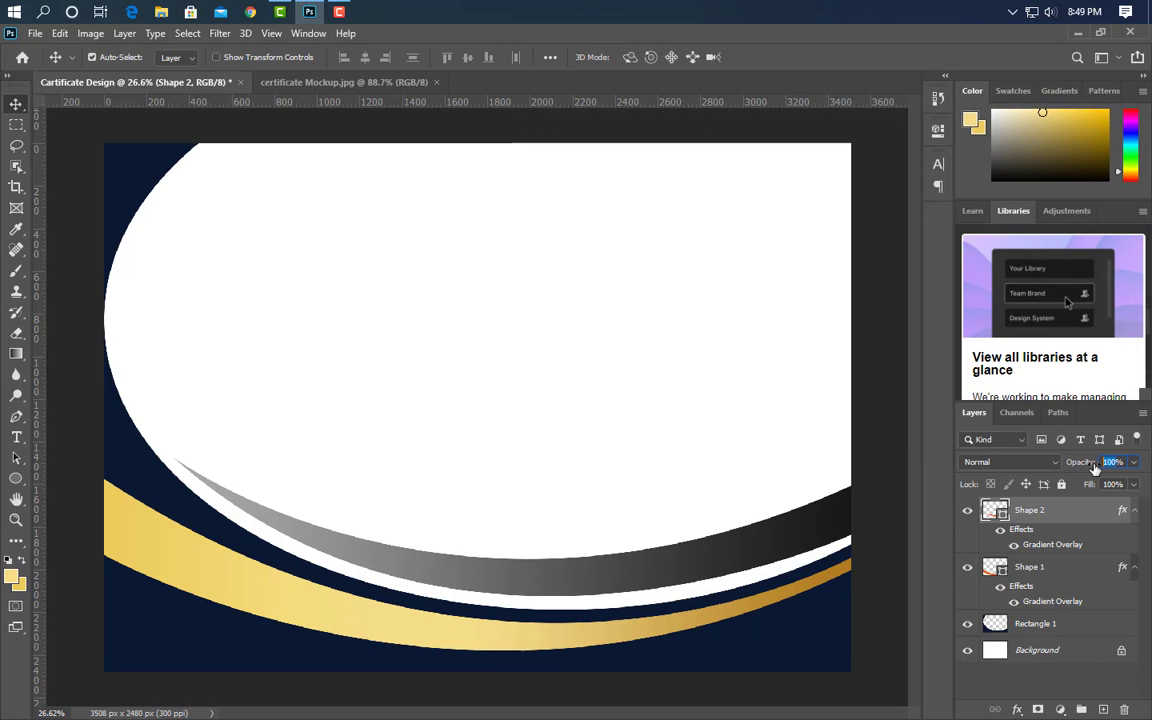
{"action": "type", "text": "60"}
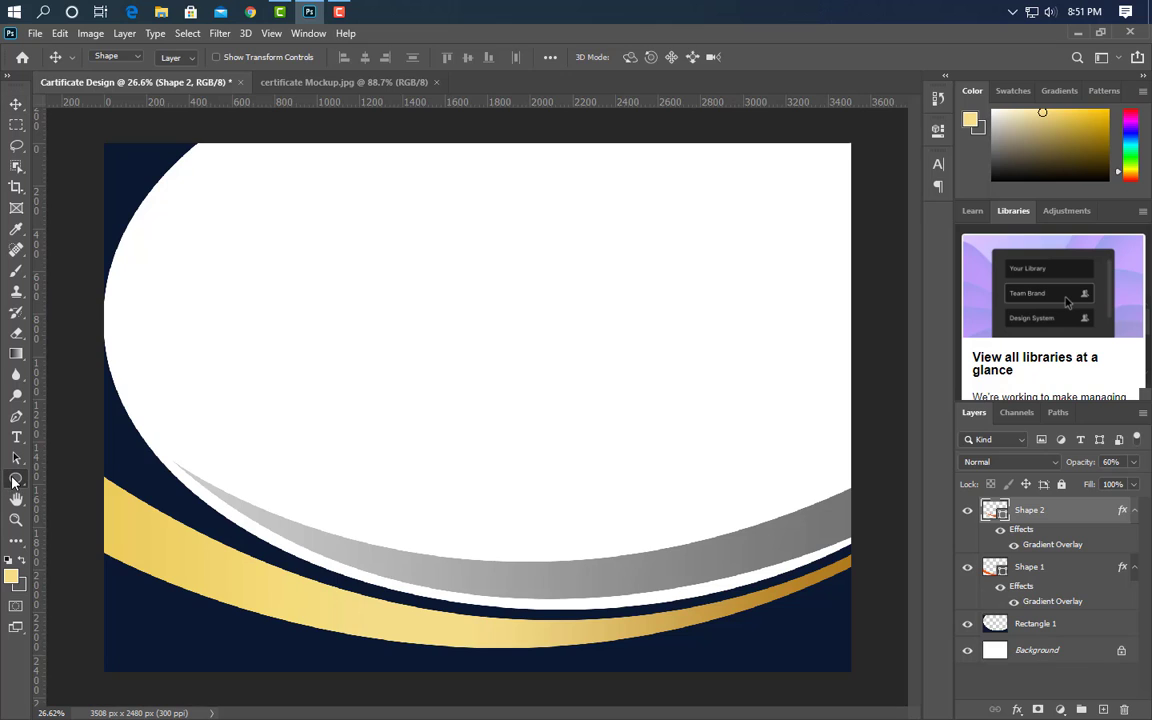
{"action": "left_click", "coordinate": [16, 478]}
- Draw a square over the canvas's top-left corner filled dark grey #555555
{"action": "left_click", "coordinate": [85, 478]}
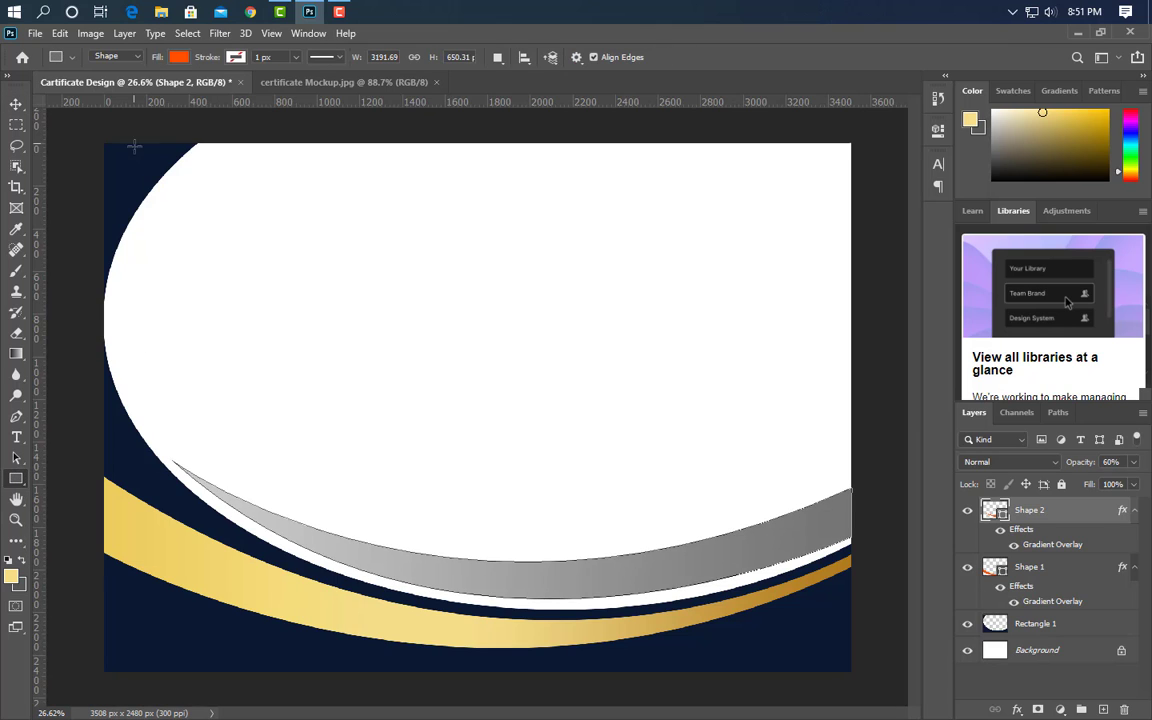
{"action": "left_click_drag", "start_coordinate": [80, 131], "coordinate": [270, 321]}
{"action": "left_click", "coordinate": [896, 123]}
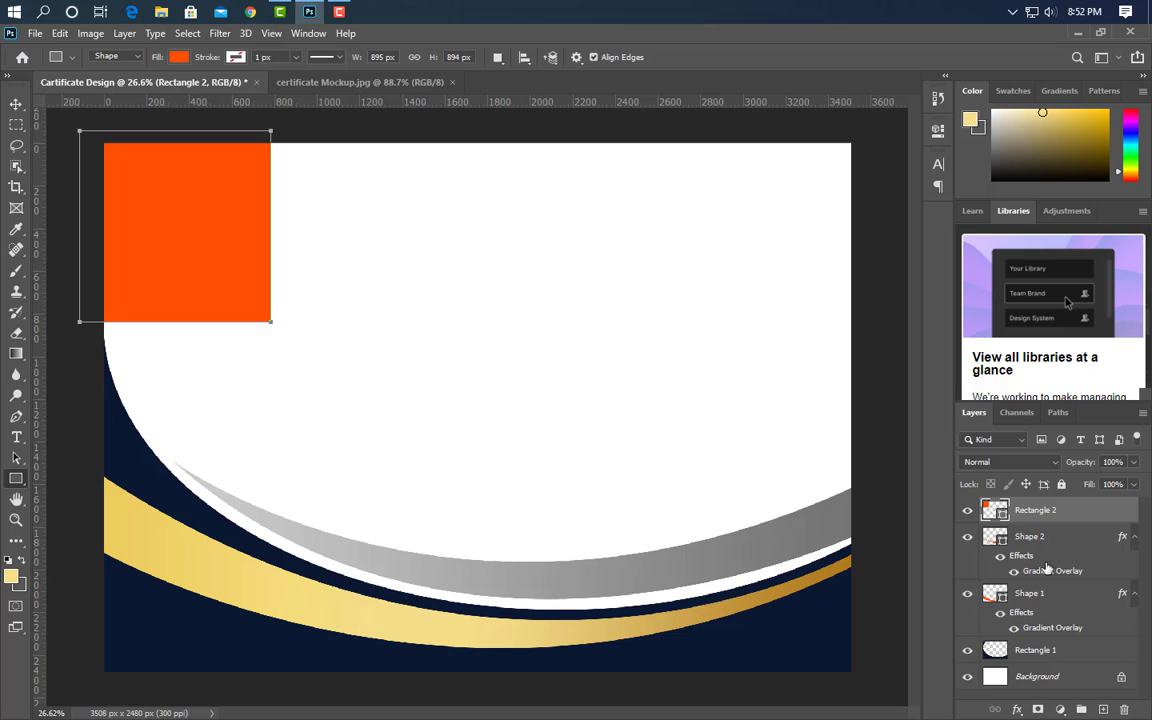
{"action": "double_click", "coordinate": [1005, 515]}
{"action": "left_click", "coordinate": [692, 578]}
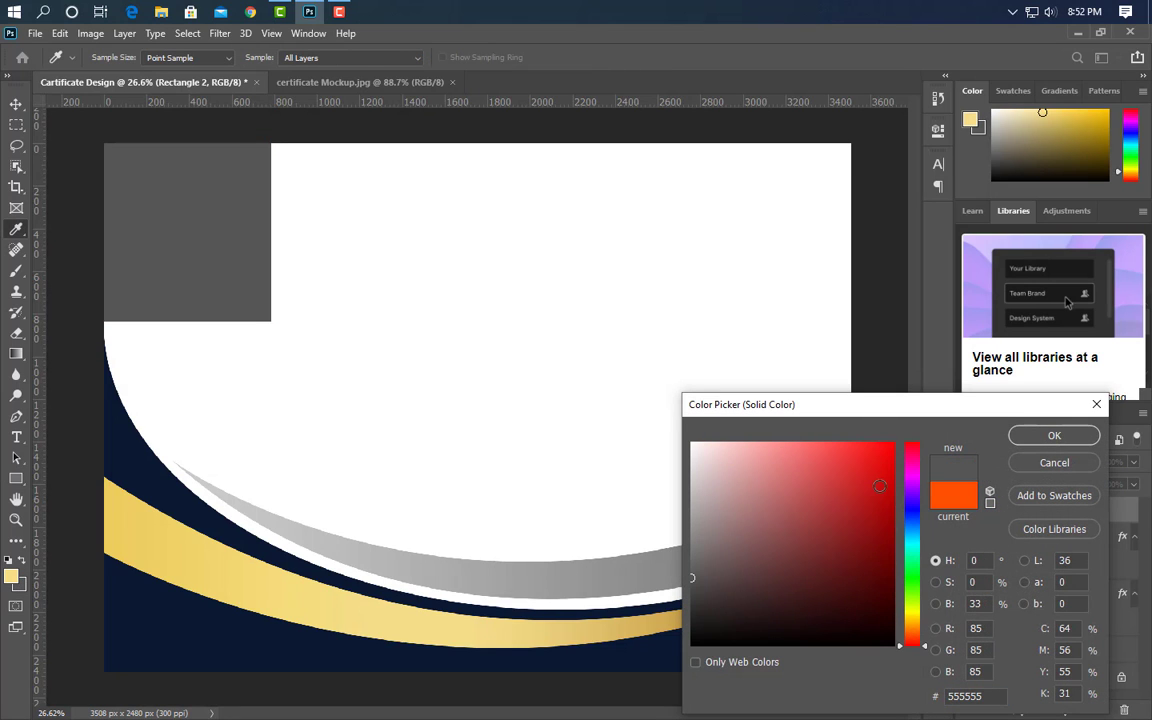
{"action": "left_click", "coordinate": [1051, 436]}
- Move the grey square just above the navy background and clip it to that shape
{"action": "left_click_drag", "start_coordinate": [1082, 513], "coordinate": [1082, 638]}
{"action": "right_click", "coordinate": [1082, 628]}
{"action": "left_click", "coordinate": [928, 358]}
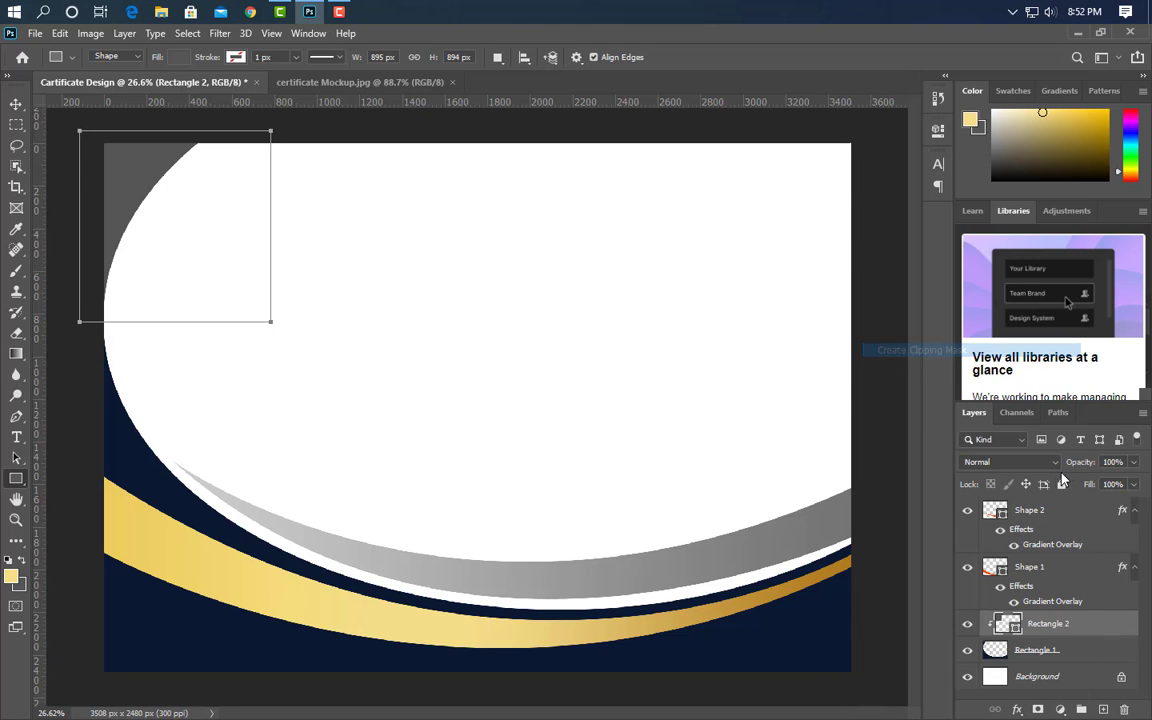
{"action": "left_click", "coordinate": [14, 105]}
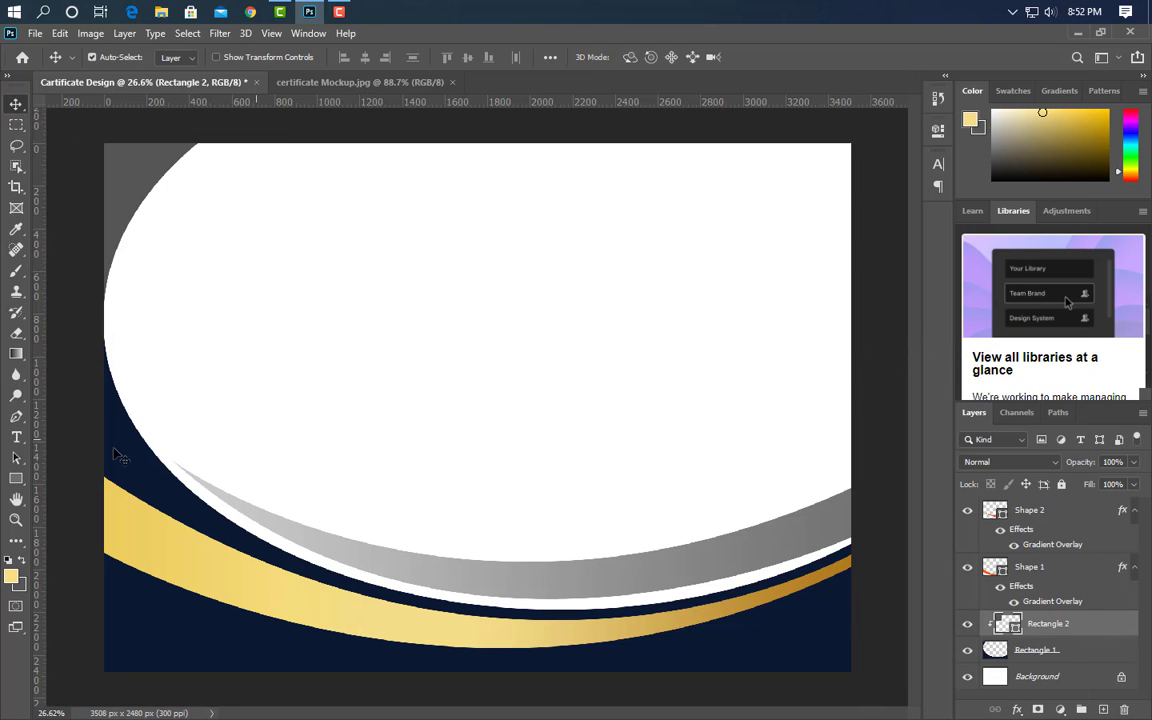
{"action": "left_click", "coordinate": [16, 478]}
{"action": "left_click_drag", "start_coordinate": [79, 131], "coordinate": [271, 321]}
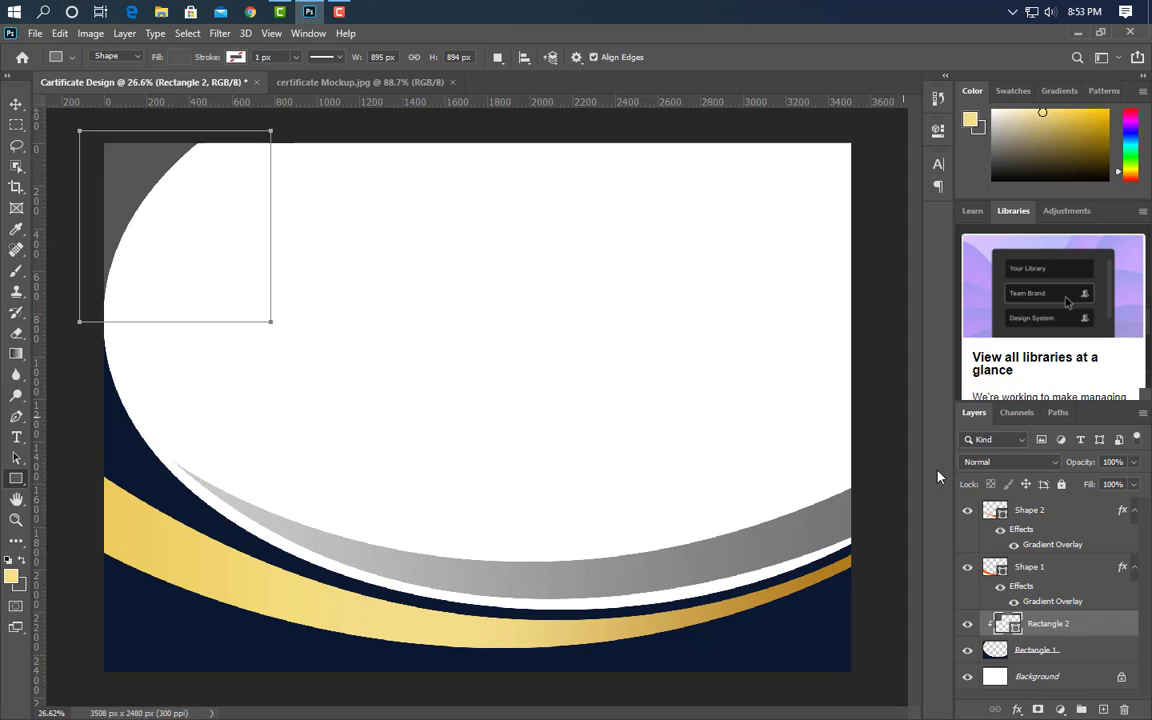
{"action": "left_click", "coordinate": [1058, 513]}
- Draw a near-full-page rectangle with no fill and a 7 px stroke
{"action": "key", "text": "ctrl+shift+alt+n"}
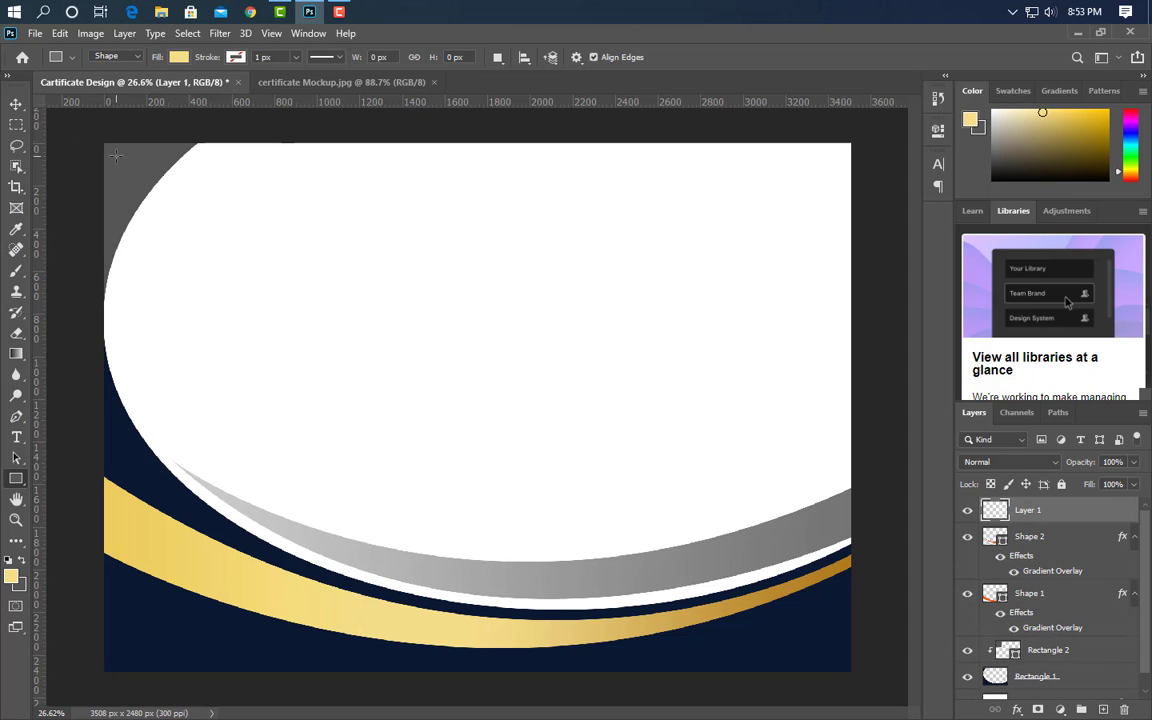
{"action": "left_click_drag", "start_coordinate": [116, 155], "coordinate": [840, 660]}
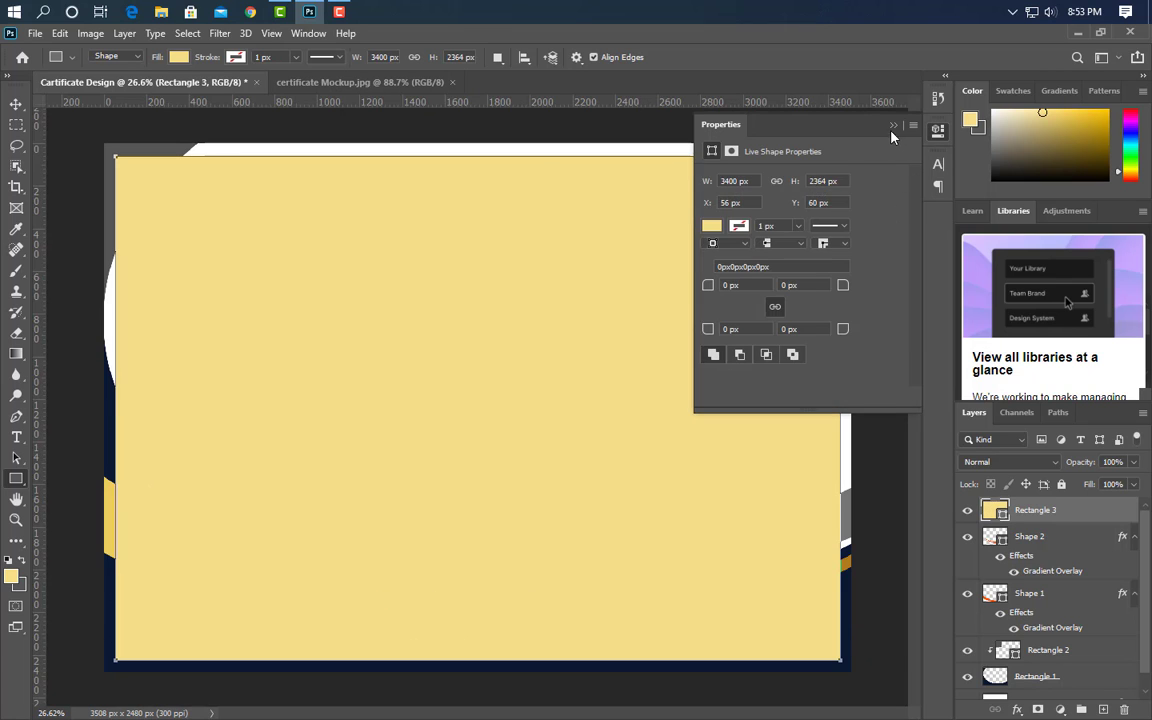
{"action": "left_click", "coordinate": [893, 127]}
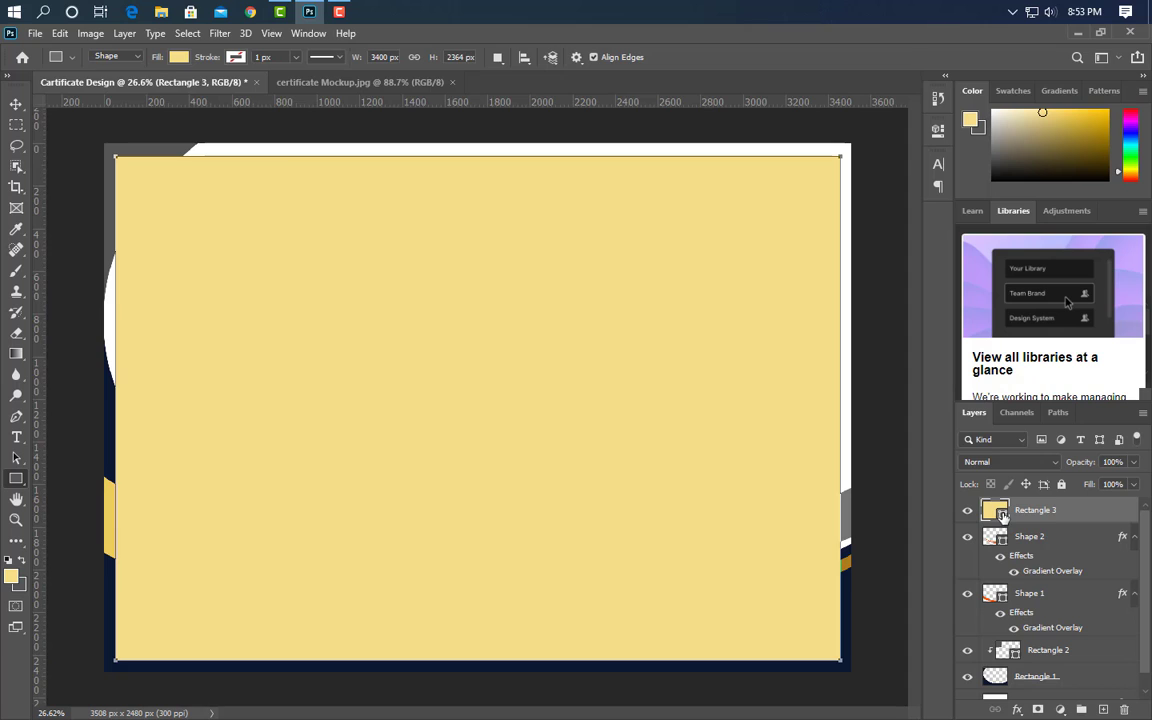
{"action": "left_click", "coordinate": [177, 57]}
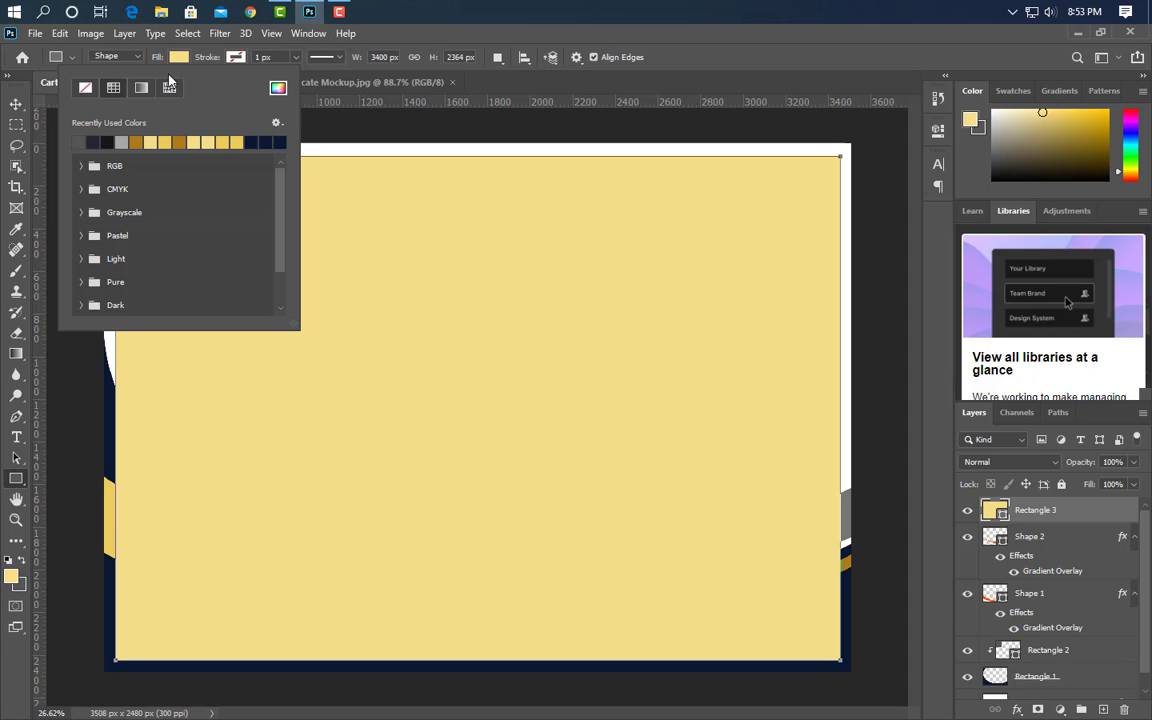
{"action": "left_click", "coordinate": [86, 89]}
{"action": "left_click", "coordinate": [260, 57]}
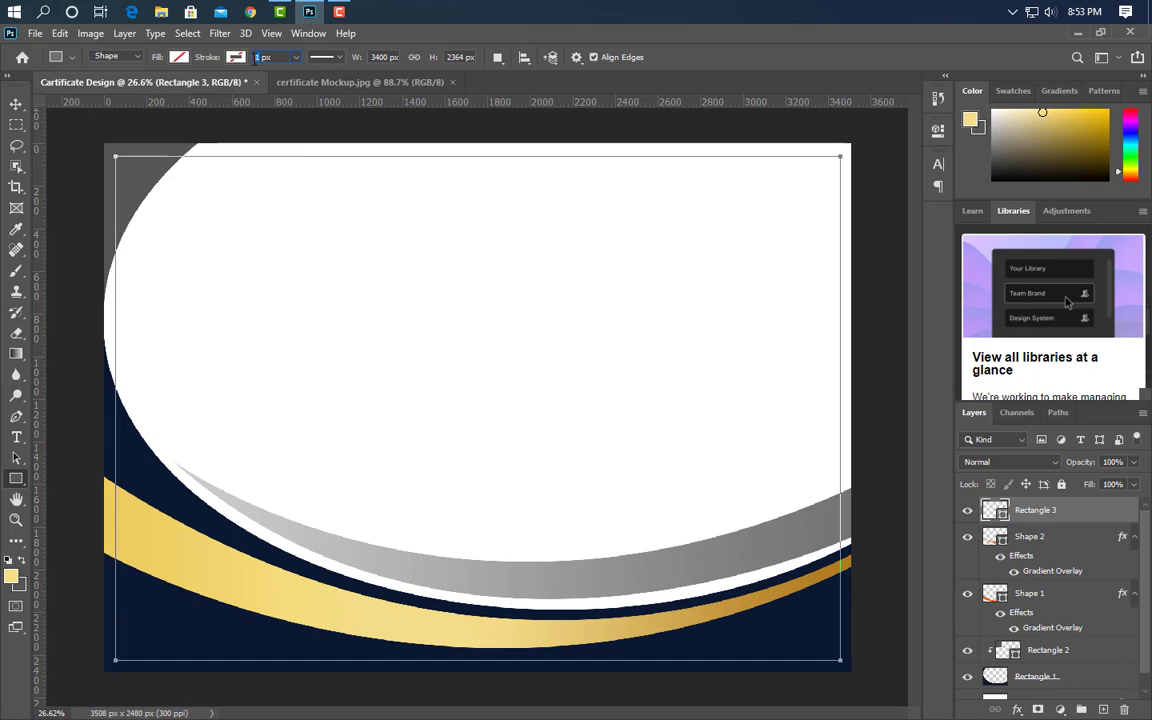
{"action": "type", "text": "5"}
{"action": "key", "text": "Return"}
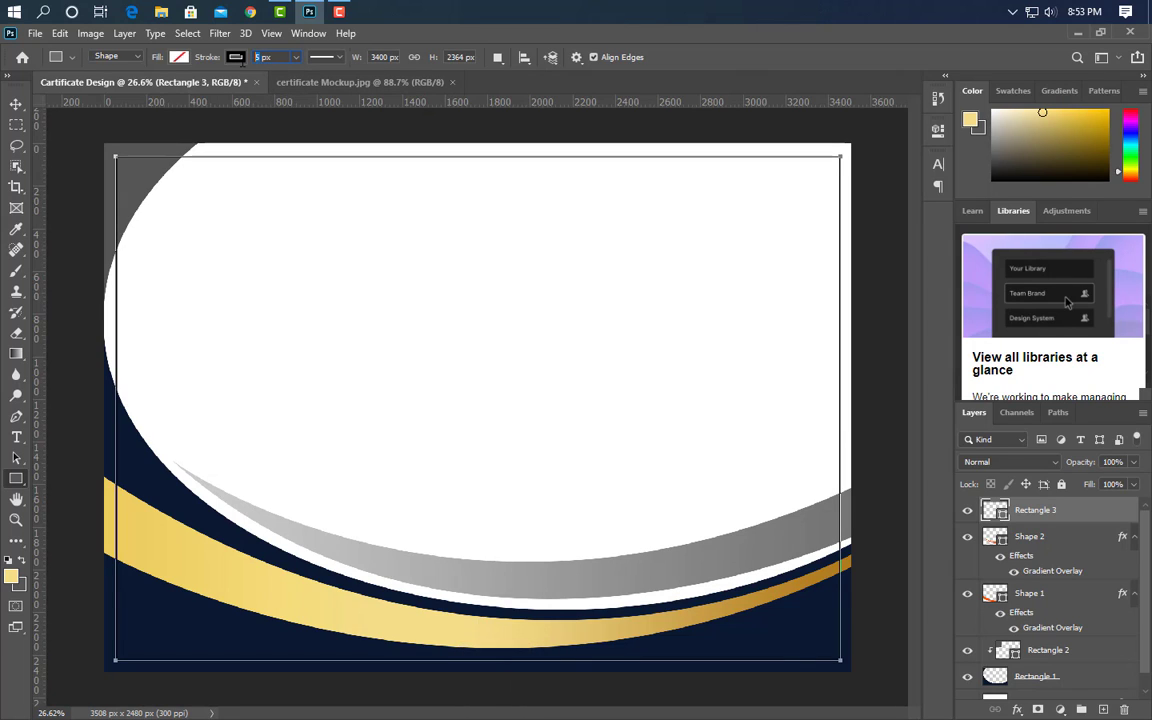
{"action": "key", "text": "Return"}
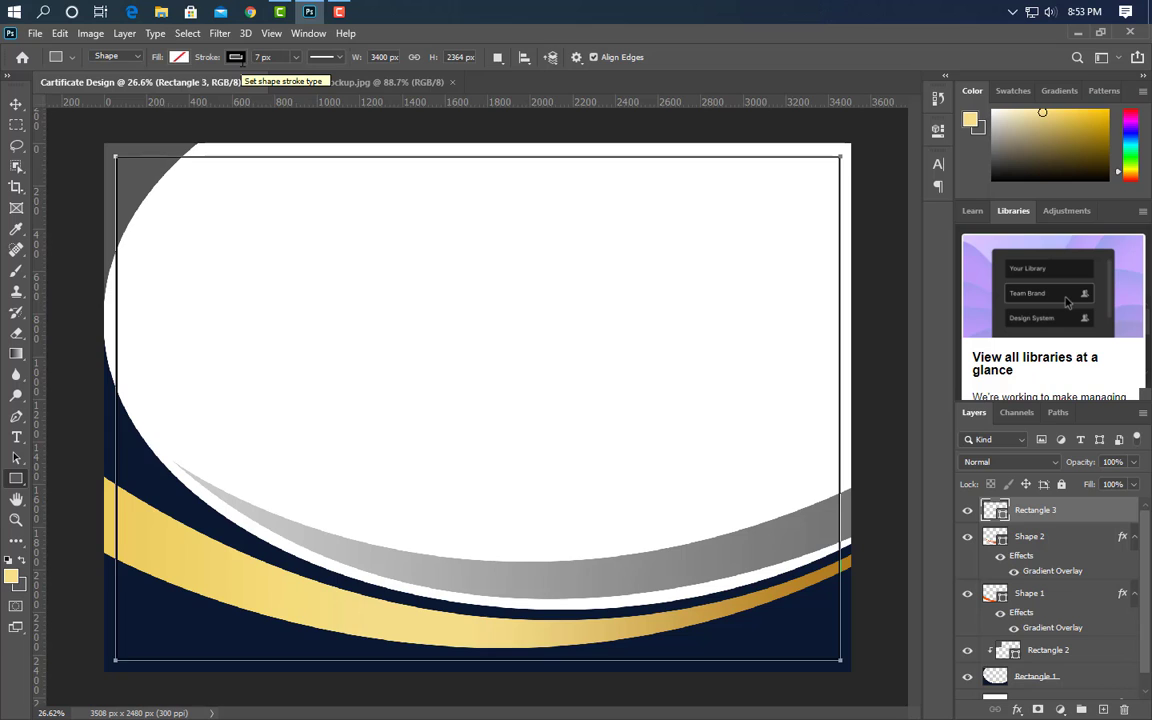
- Convert Rectangle 3 to a Smart Object and add a gold #d6b35b Color Overlay sampled from the bottom band
{"action": "right_click", "coordinate": [1099, 521]}
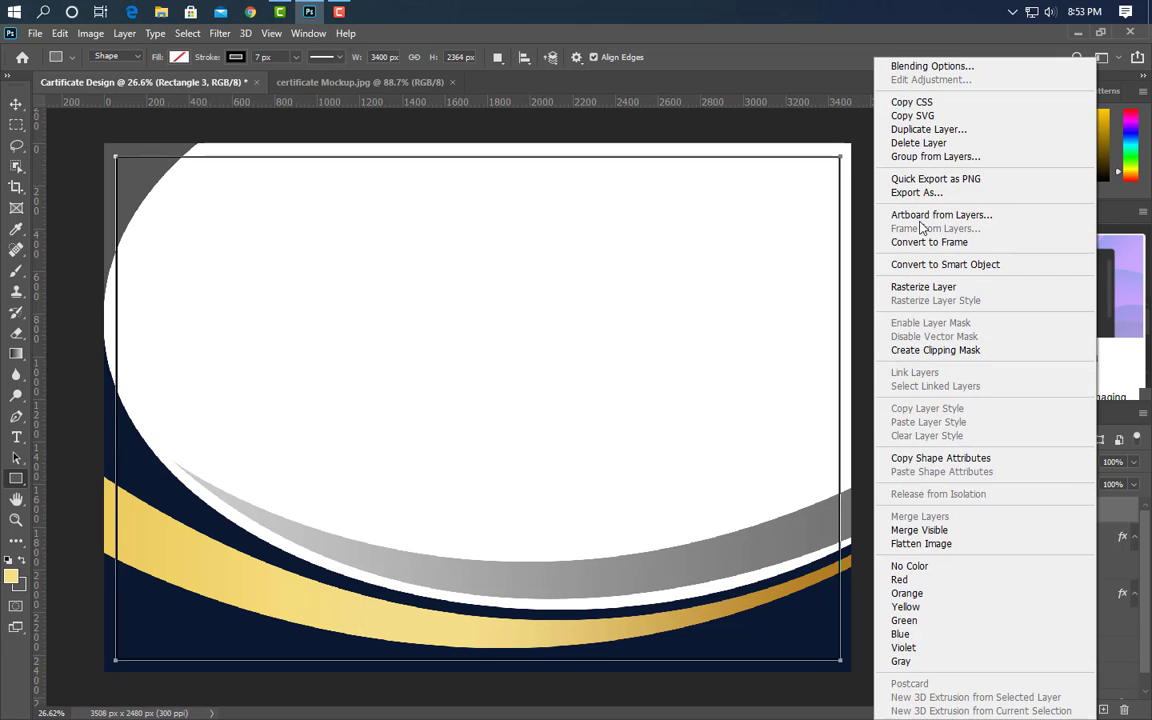
{"action": "left_click", "coordinate": [955, 268]}
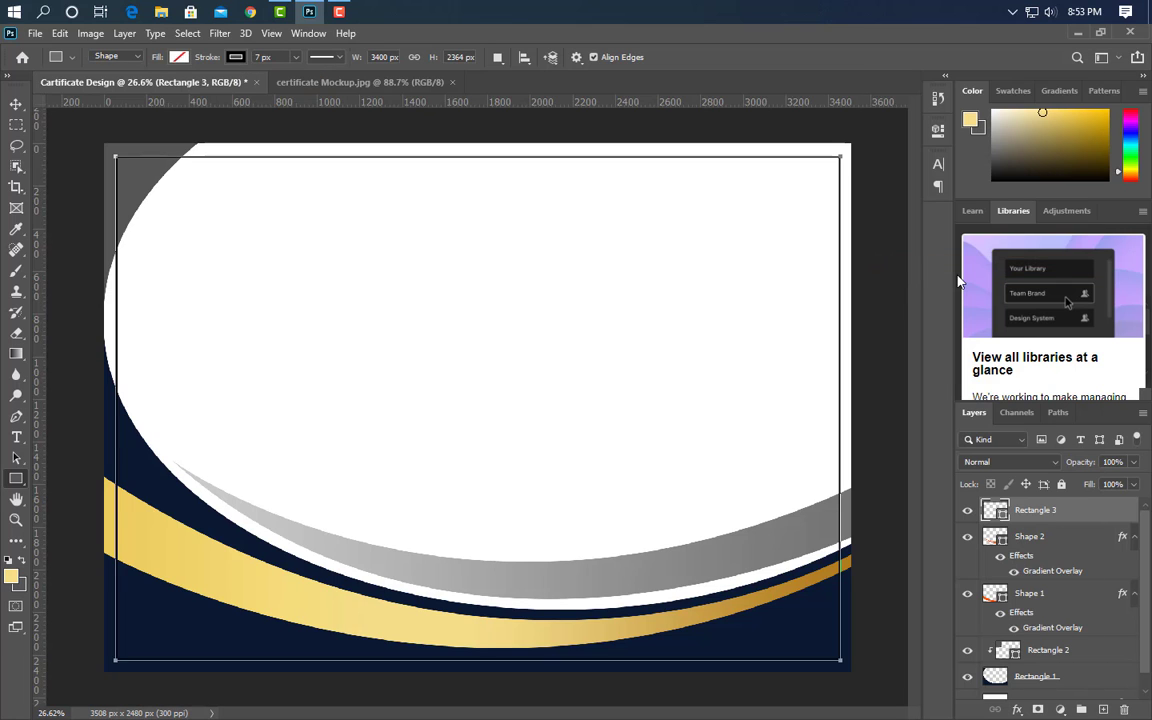
{"action": "double_click", "coordinate": [1105, 512]}
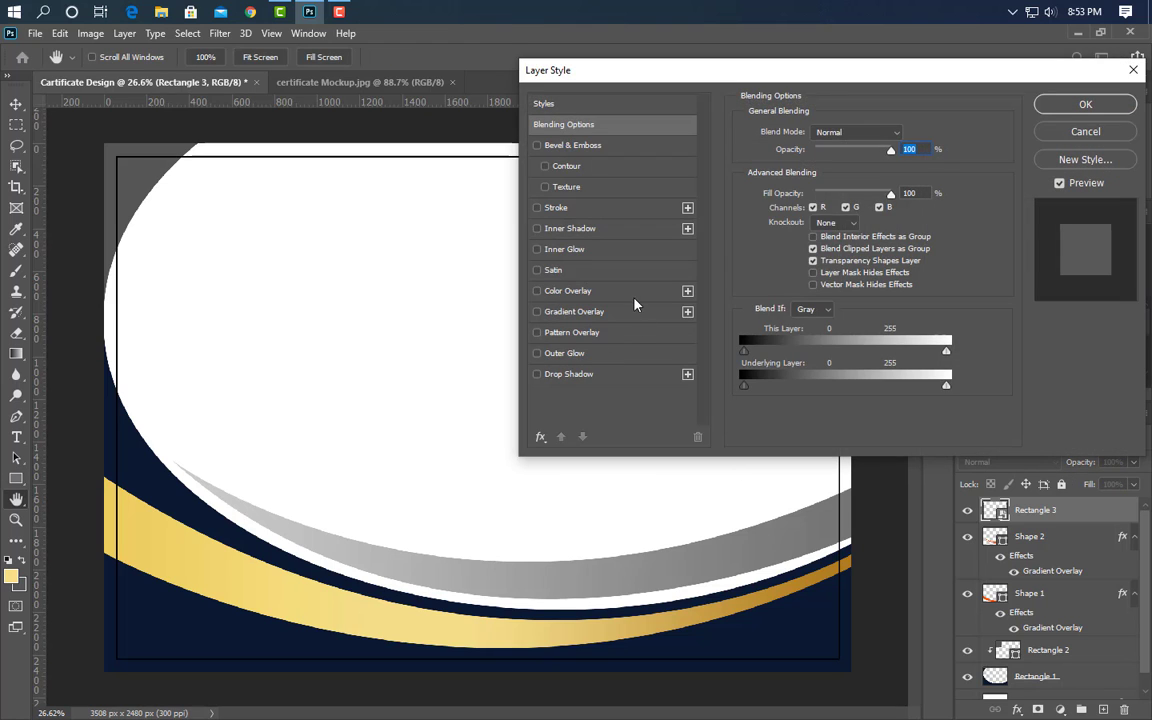
{"action": "left_click", "coordinate": [634, 296]}
{"action": "left_click", "coordinate": [906, 134]}
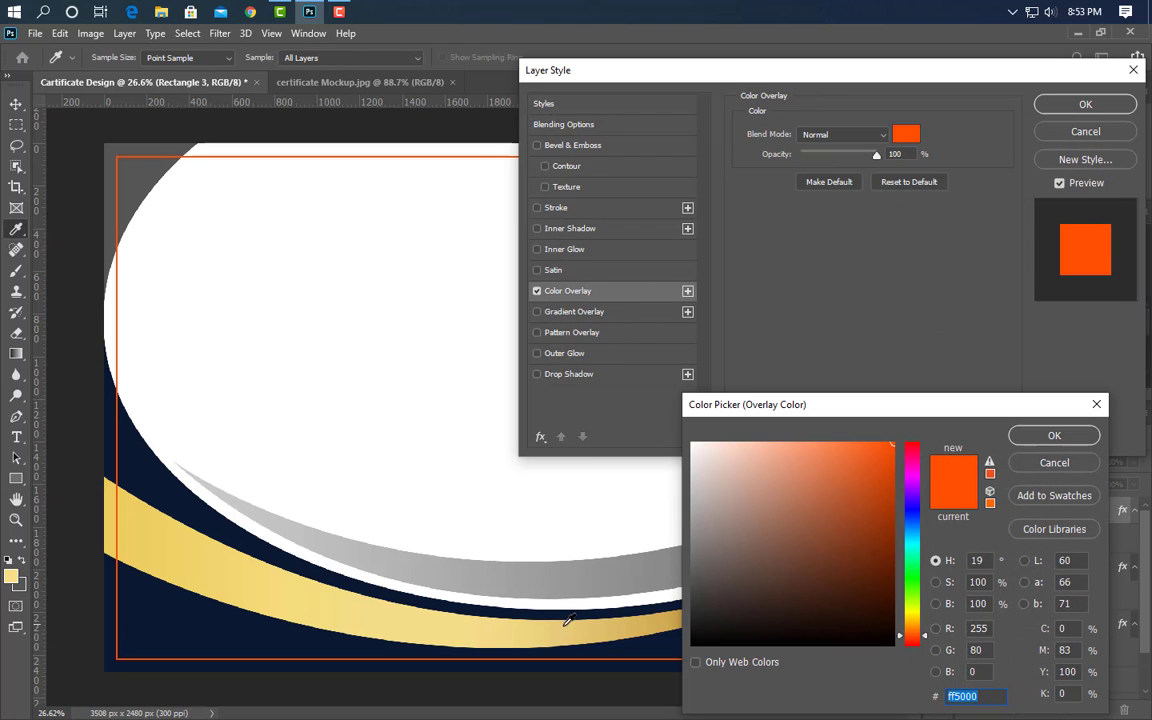
{"action": "left_click", "coordinate": [621, 629]}
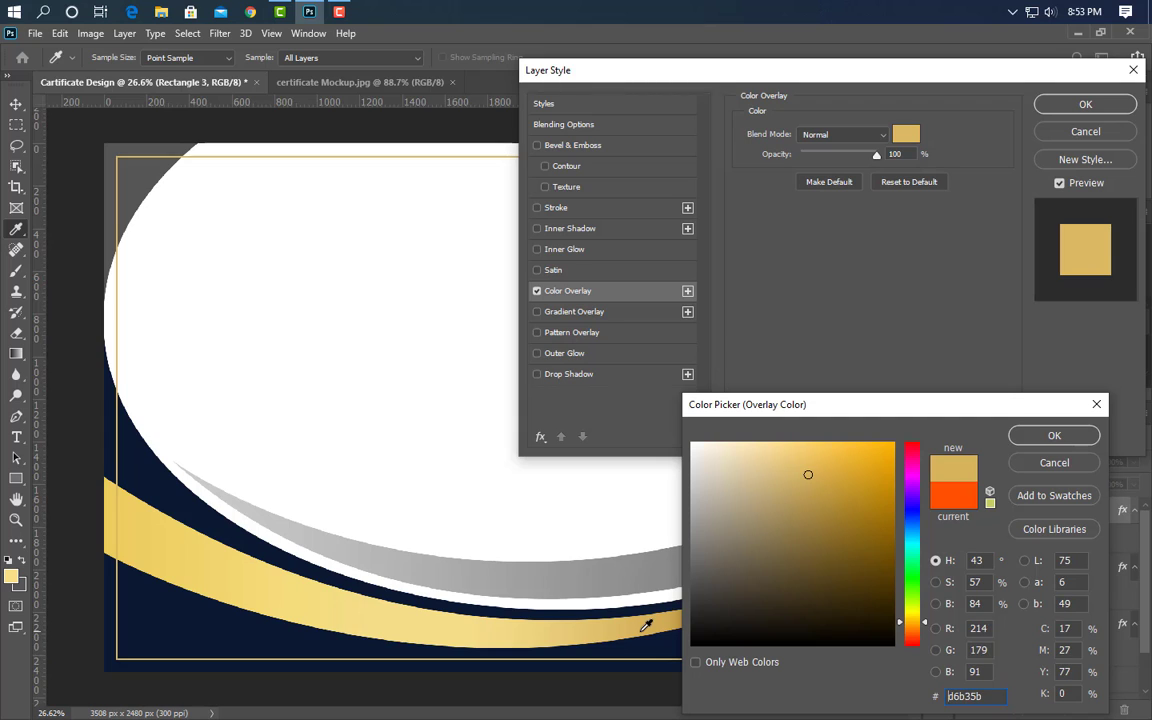
{"action": "left_click", "coordinate": [1052, 437]}
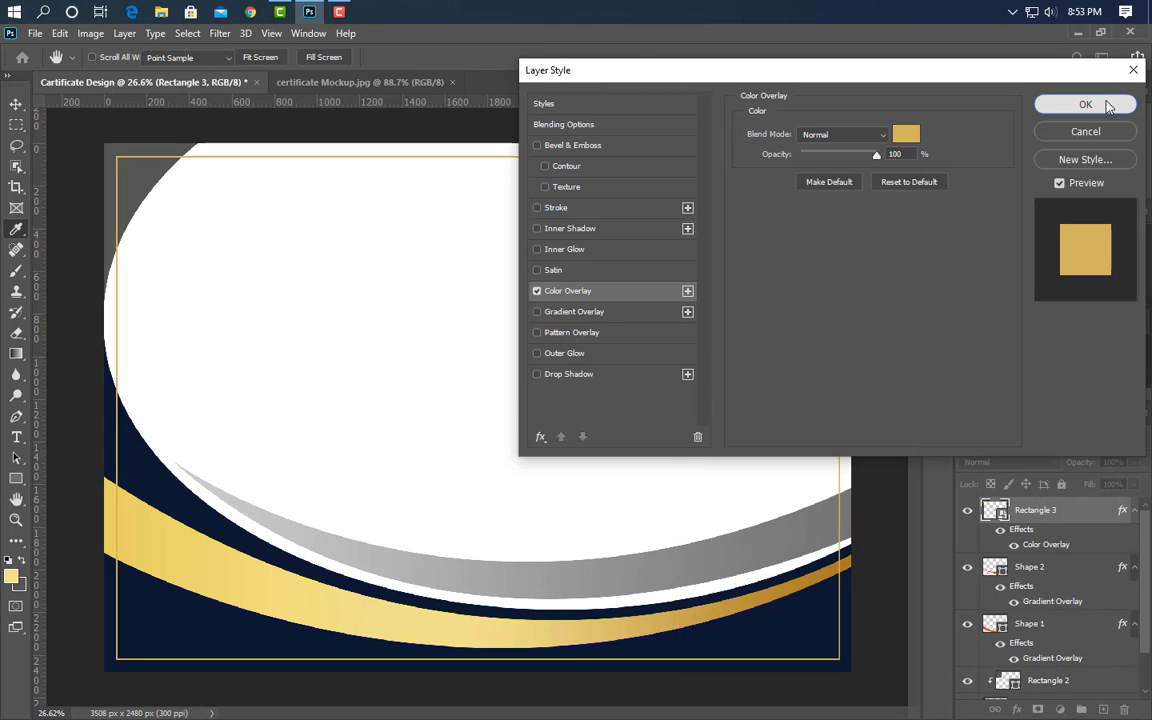
{"action": "left_click", "coordinate": [1085, 104]}
{"action": "left_click", "coordinate": [16, 106]}
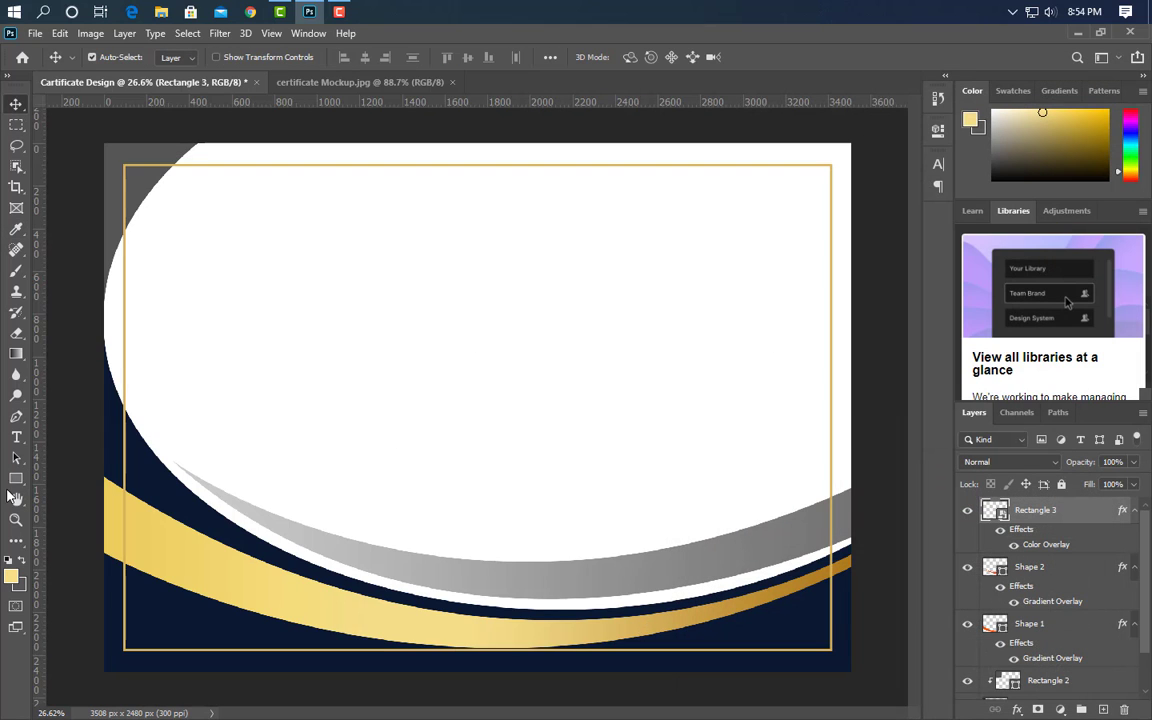
- Draw a curved corner shape along the oval's top-left edge, below Rectangle 1, filled navy
{"action": "left_click", "coordinate": [16, 416]}
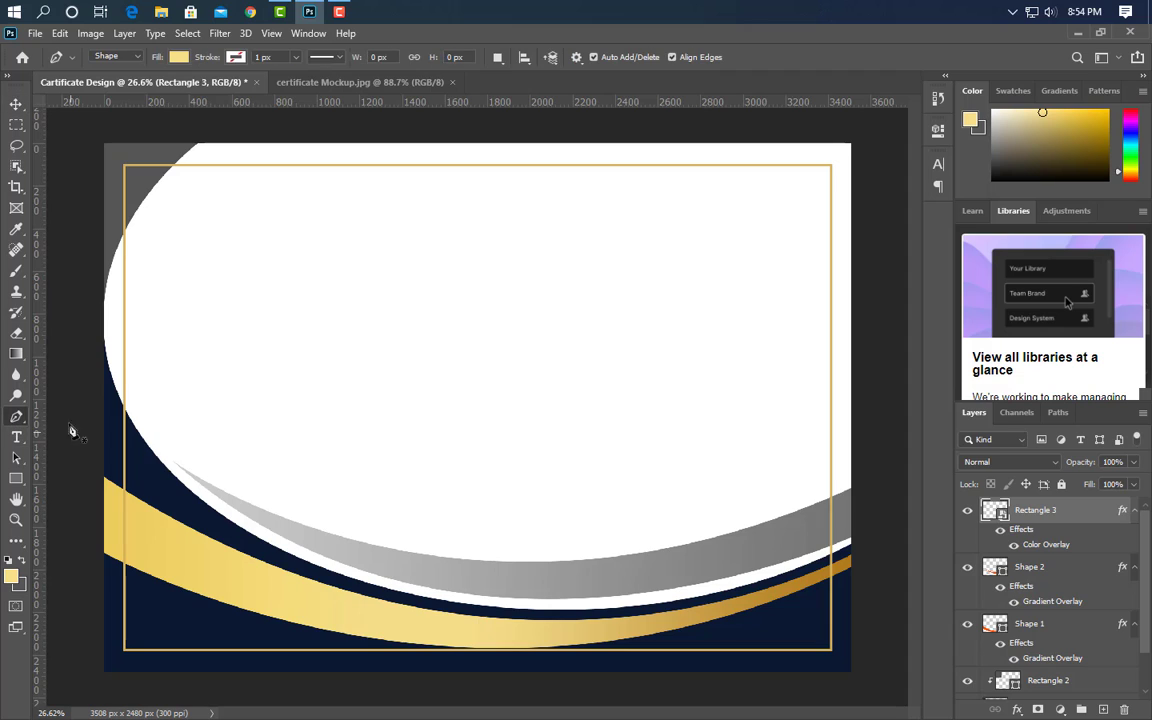
{"action": "left_click", "coordinate": [228, 144]}
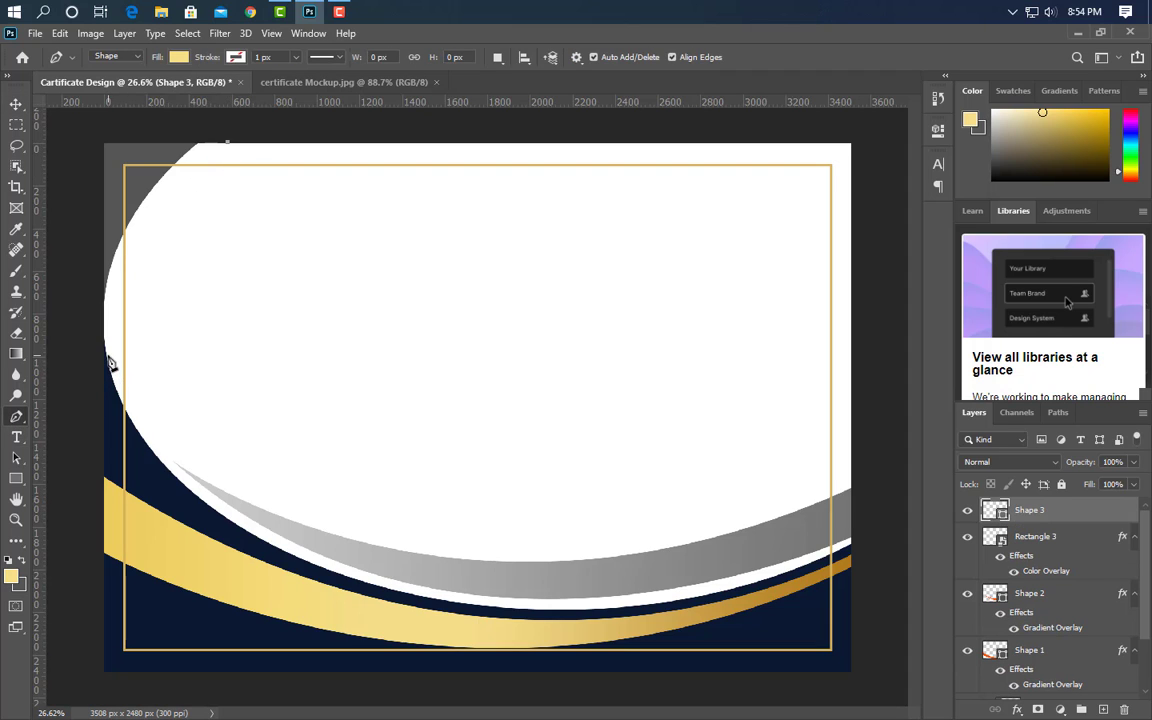
{"action": "left_click_drag", "start_coordinate": [105, 350], "coordinate": [80, 308]}
{"action": "left_click", "coordinate": [89, 137]}
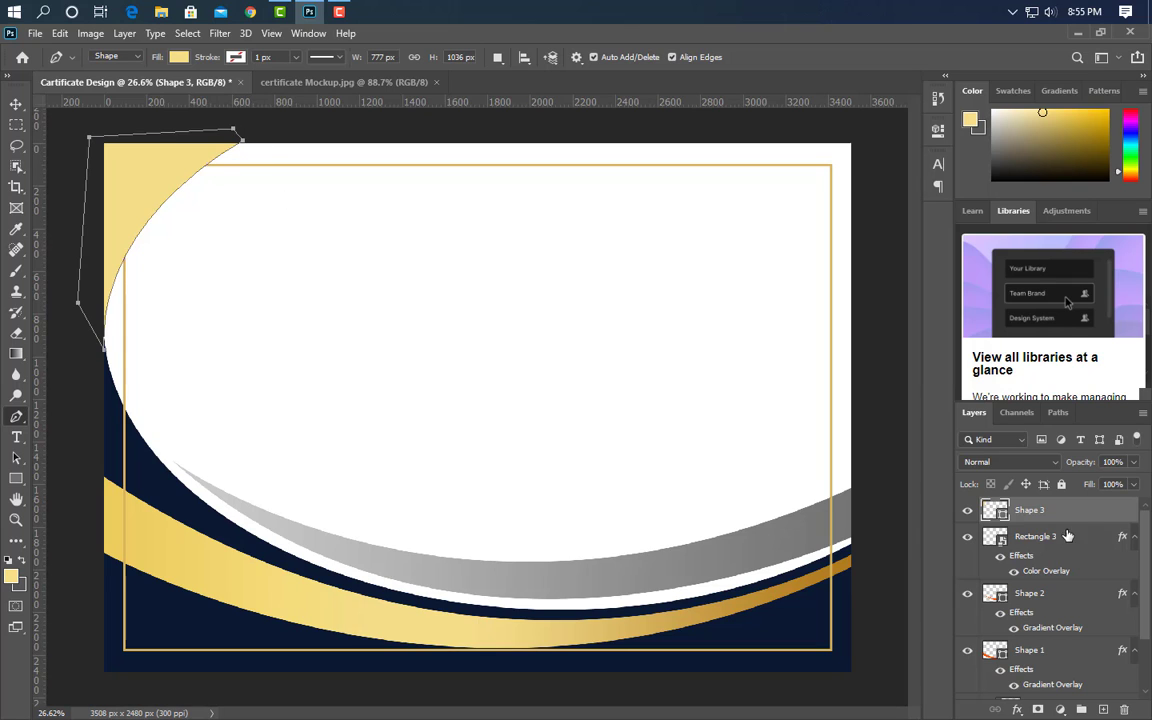
{"action": "left_click_drag", "start_coordinate": [1062, 511], "coordinate": [1076, 645]}
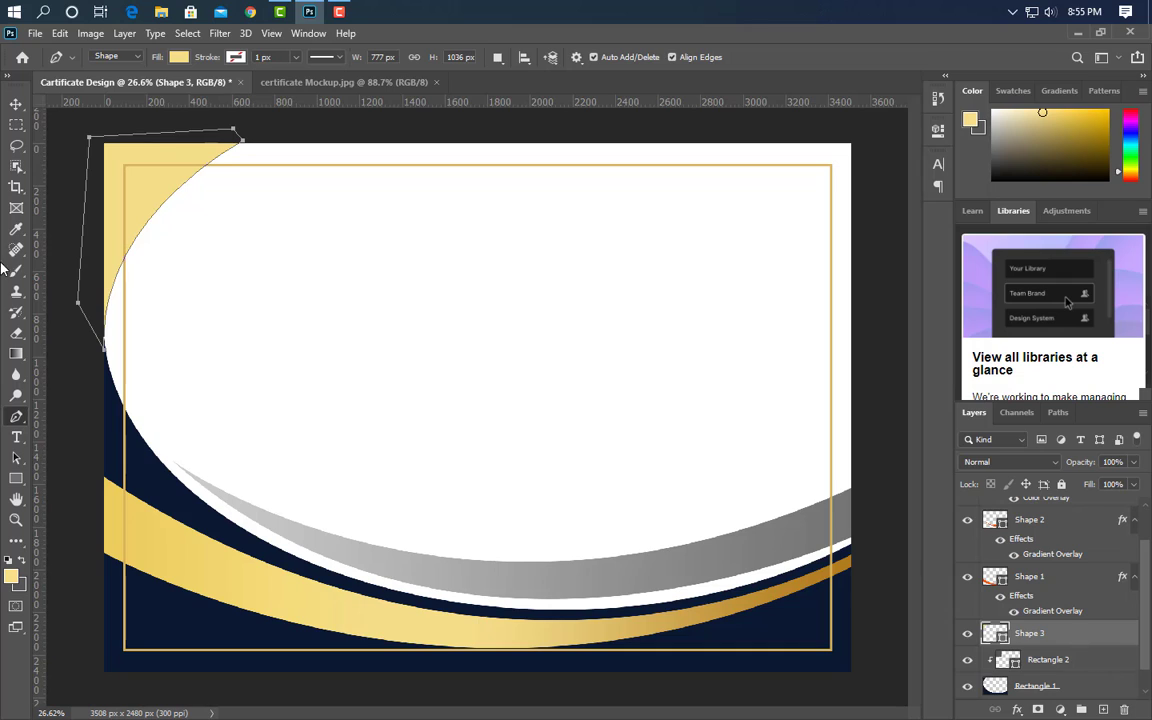
{"action": "left_click", "coordinate": [14, 105]}
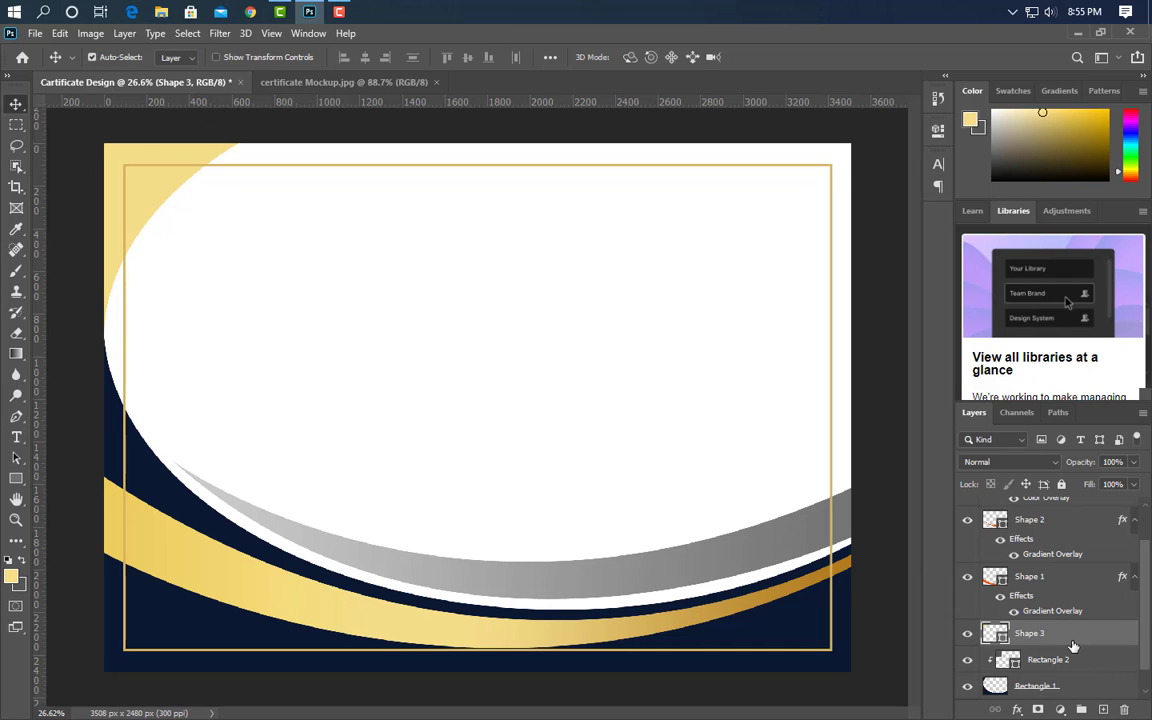
{"action": "left_click_drag", "start_coordinate": [1073, 645], "coordinate": [1068, 678]}
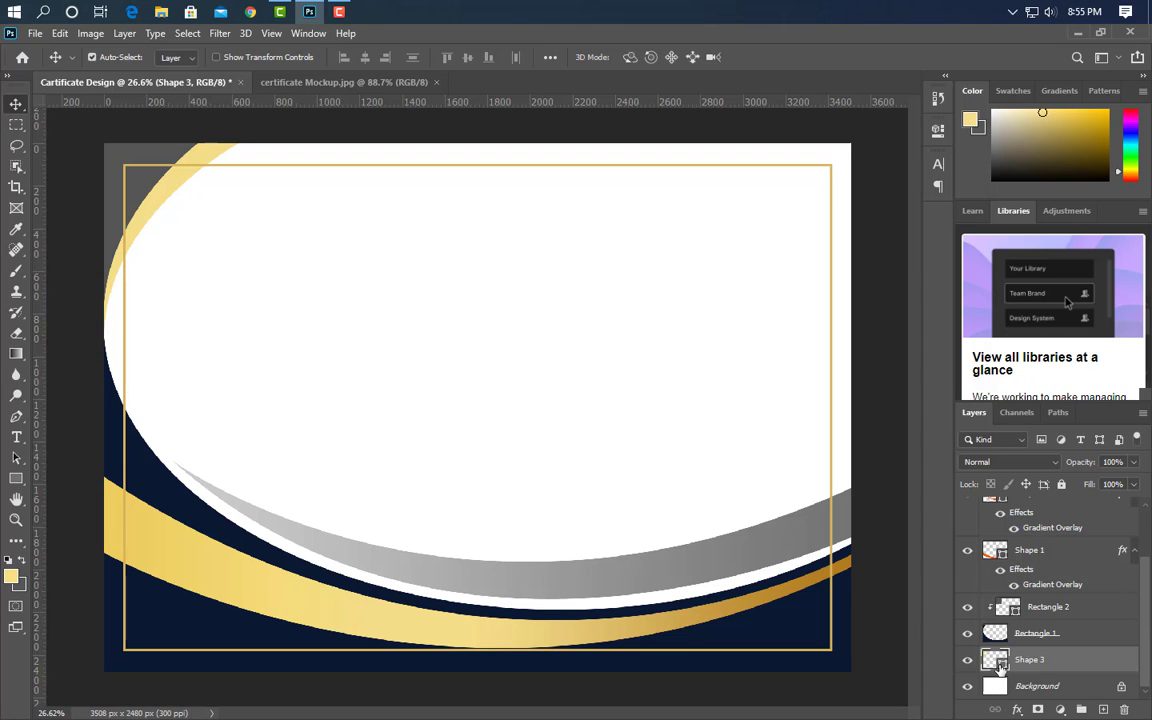
{"action": "left_click", "coordinate": [158, 481]}
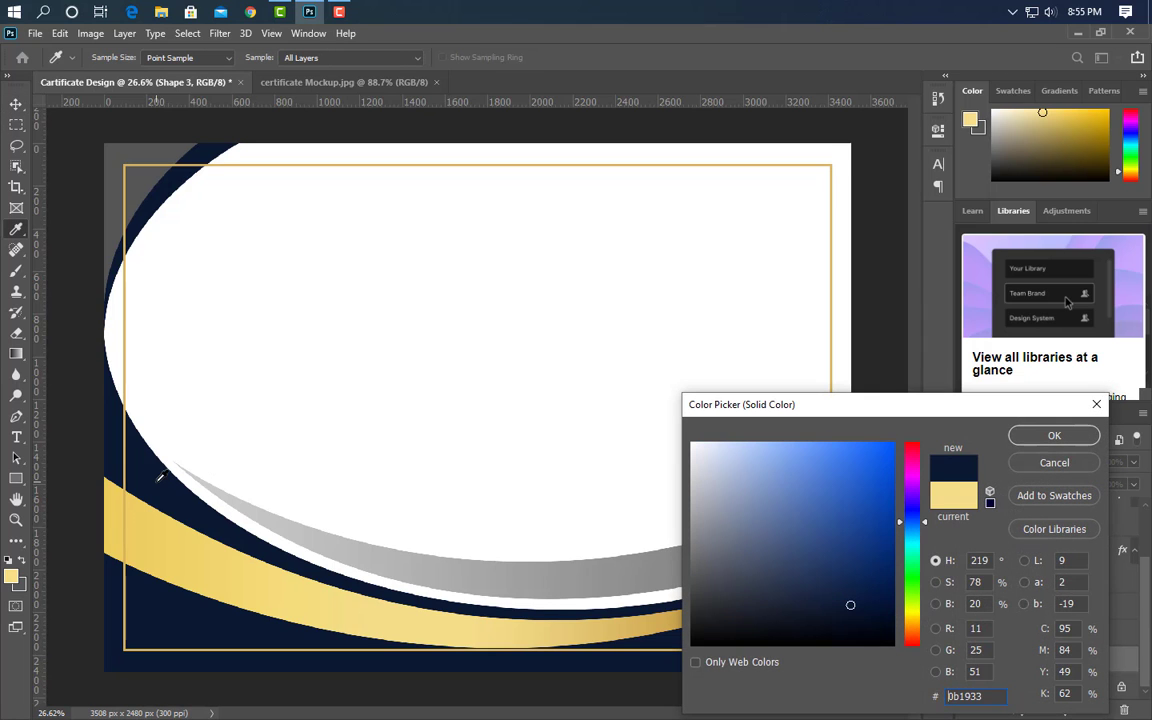
{"action": "left_click", "coordinate": [1054, 435]}
- Rotate the corner shape slightly, then draw a banner rectangle at the page's left
{"action": "key", "text": "ctrl+t"}
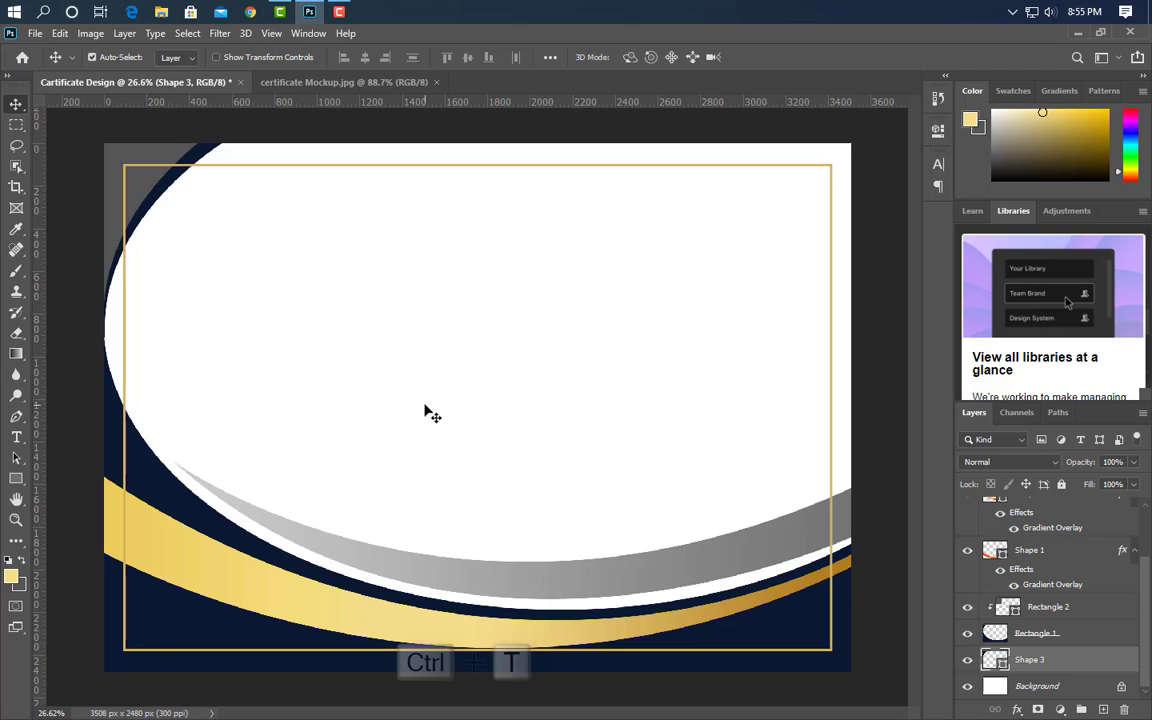
{"action": "left_click_drag", "start_coordinate": [262, 114], "coordinate": [271, 122]}
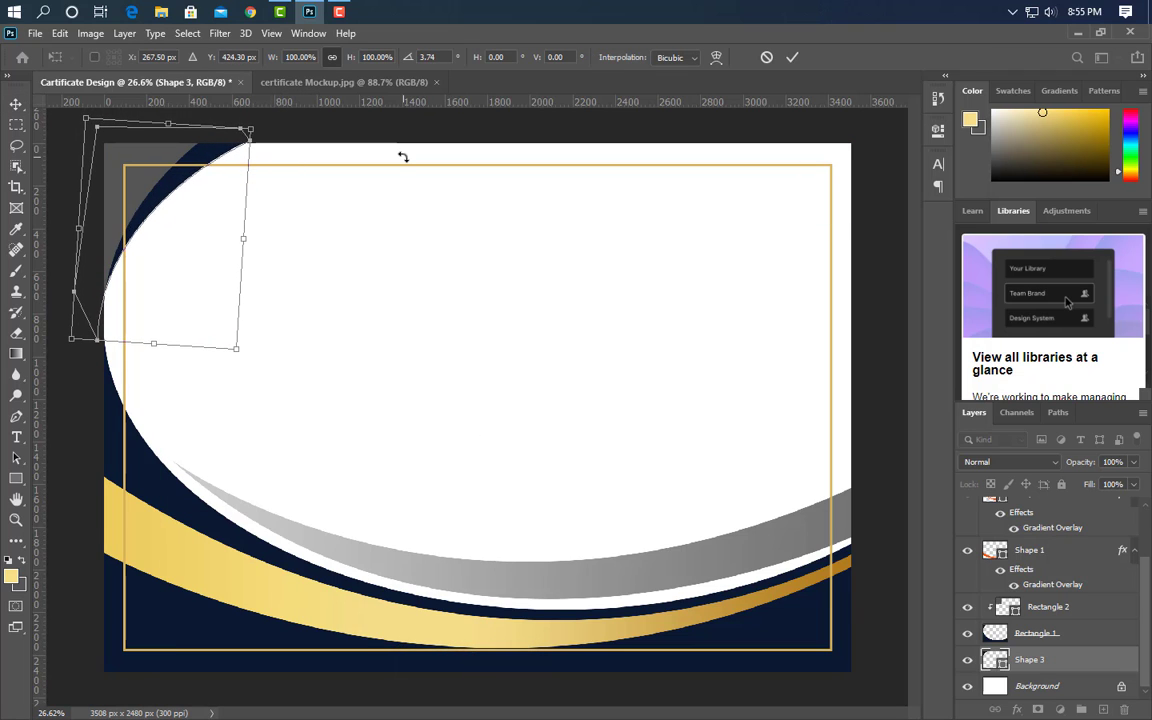
{"action": "key", "text": "Right"}
{"action": "key", "text": "Right"}
{"action": "key", "text": "Right"}
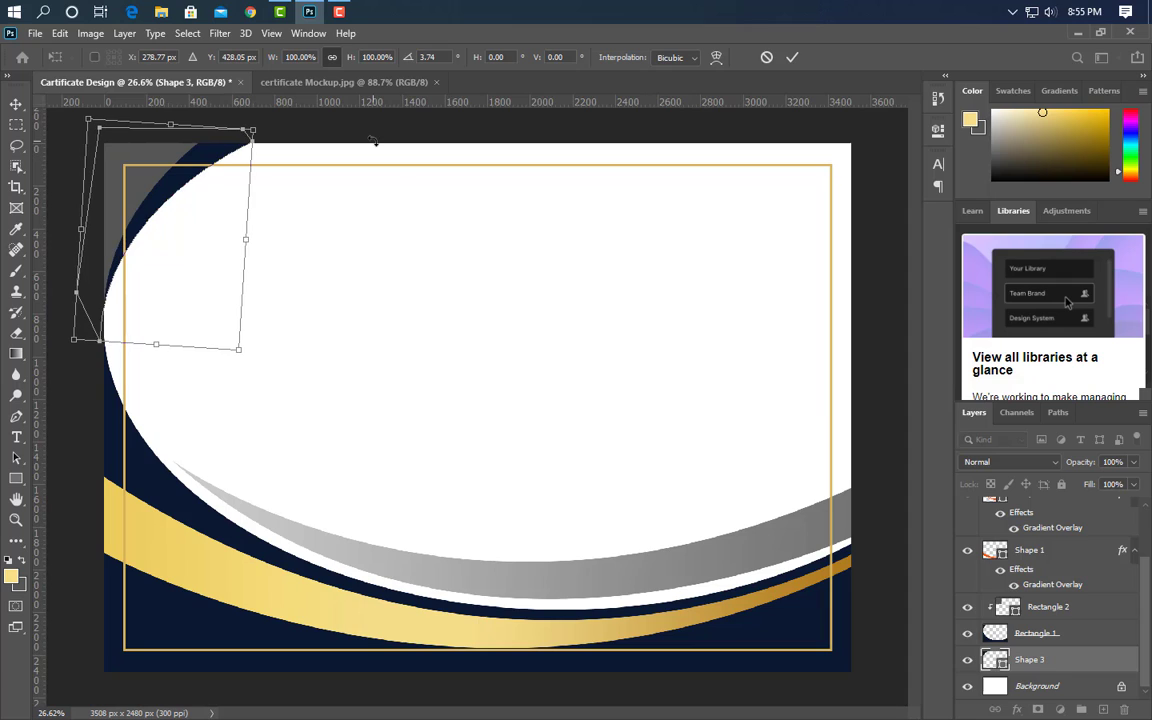
{"action": "left_click", "coordinate": [790, 58]}
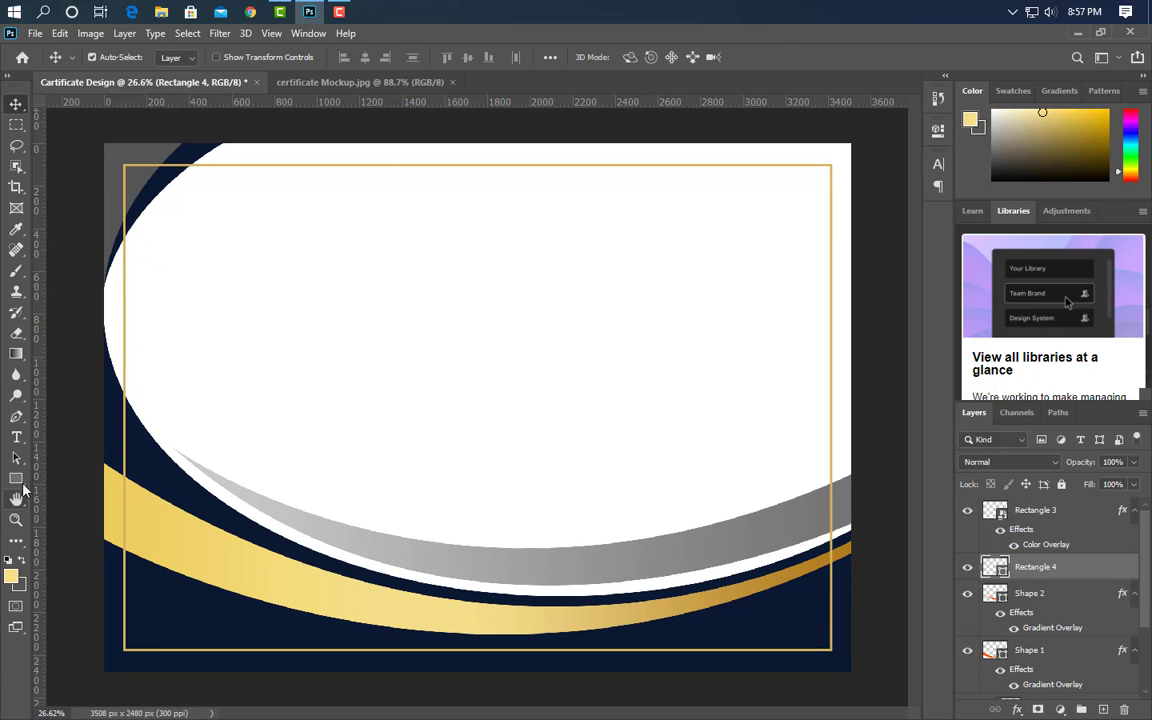
{"action": "left_click", "coordinate": [17, 479]}
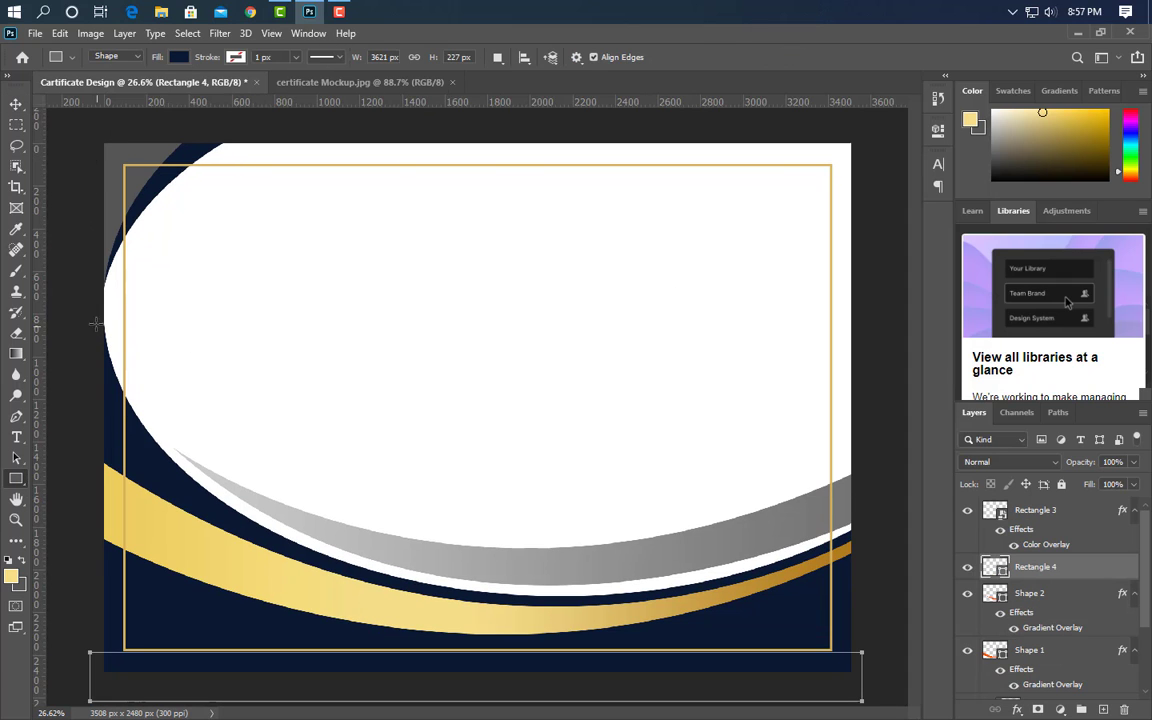
{"action": "left_click_drag", "start_coordinate": [83, 248], "coordinate": [348, 336]}
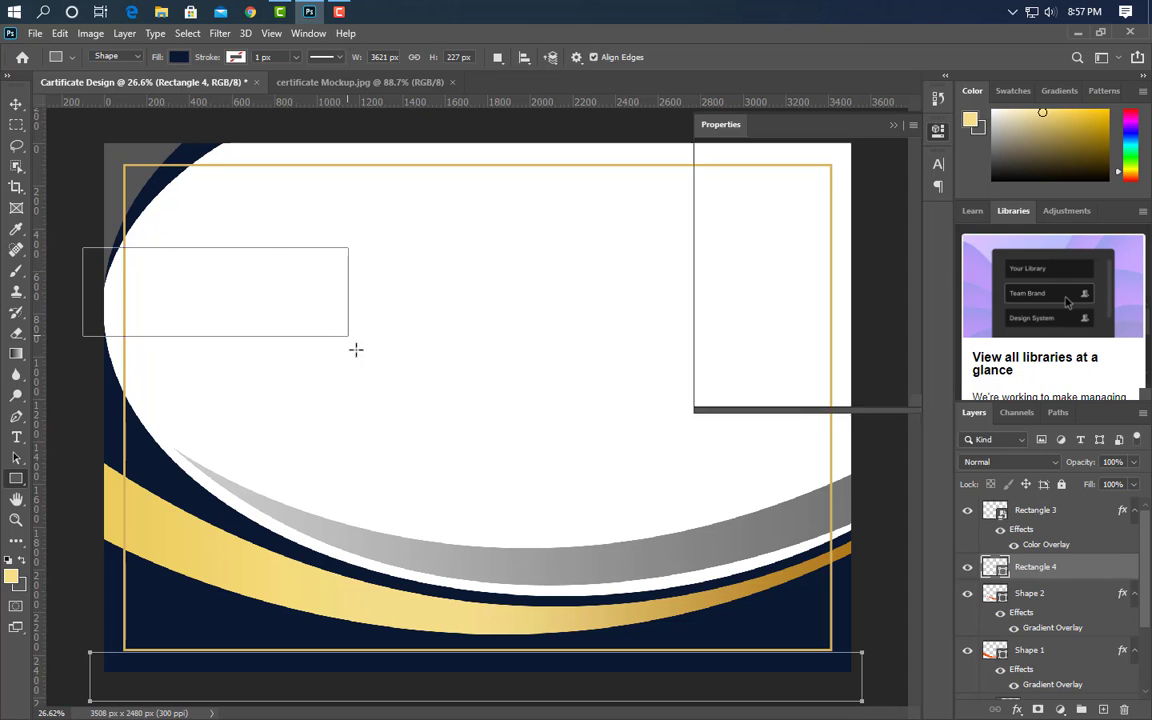
- Add a horizontal guide through the middle of the navy banner rectangle
{"action": "left_click", "coordinate": [897, 125]}
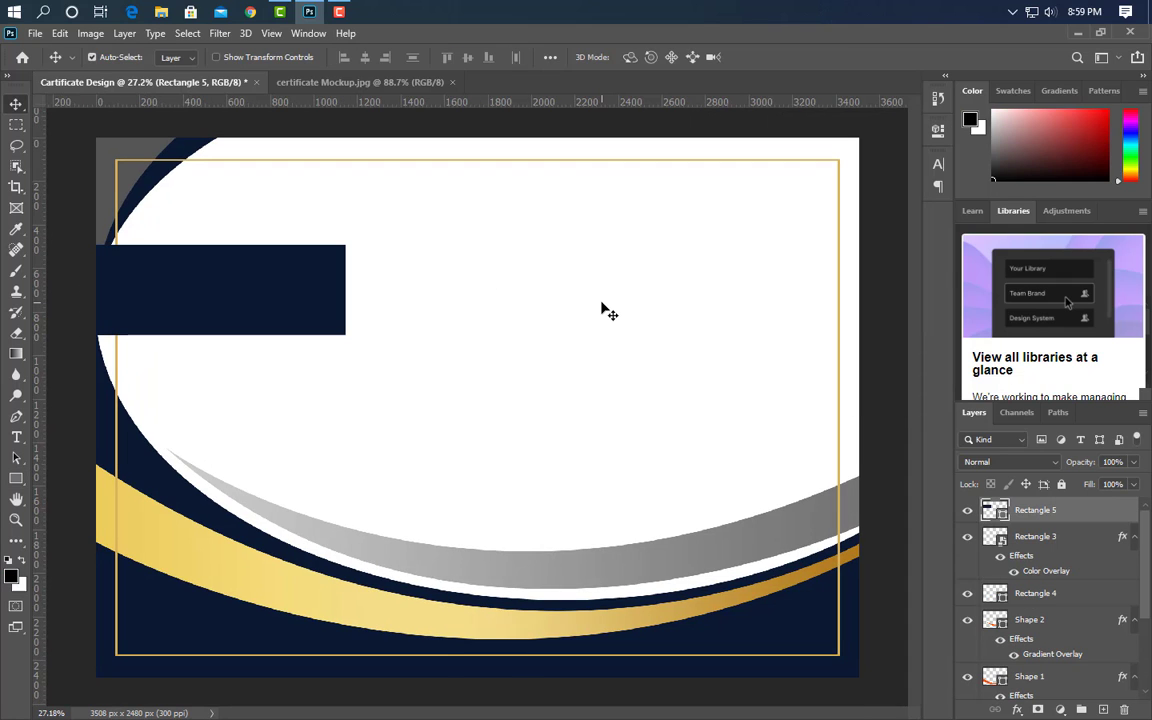
{"action": "key", "text": "ctrl+t"}
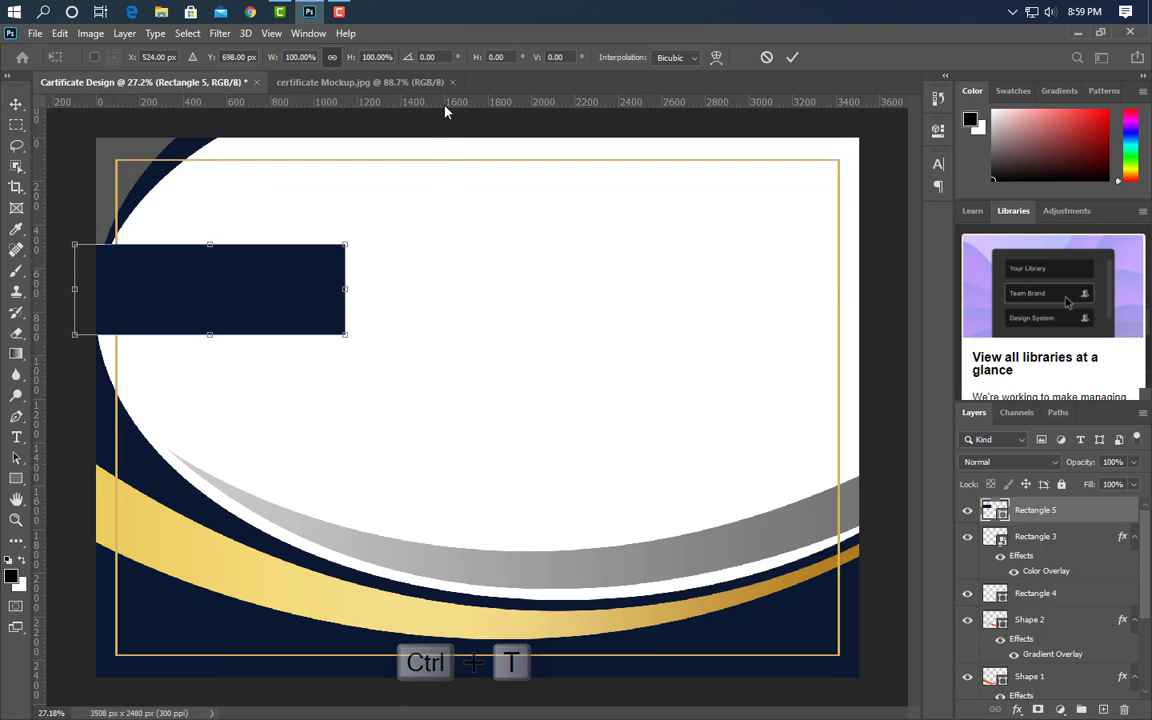
{"action": "left_click_drag", "start_coordinate": [445, 105], "coordinate": [358, 290]}
{"action": "scroll", "coordinate": [278, 242], "scroll_direction": "up", "scroll_amount": 5}
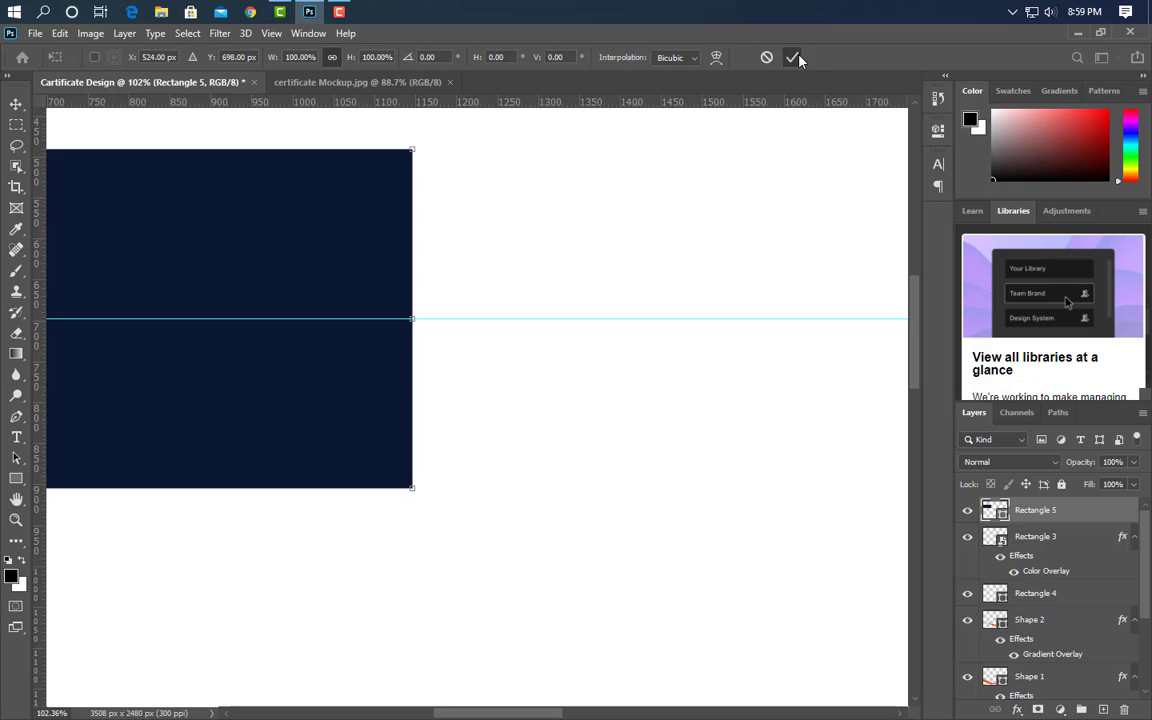
{"action": "left_click", "coordinate": [793, 58]}
- Draw a triangular path over the banner's right end for the notch
{"action": "left_click", "coordinate": [16, 416]}
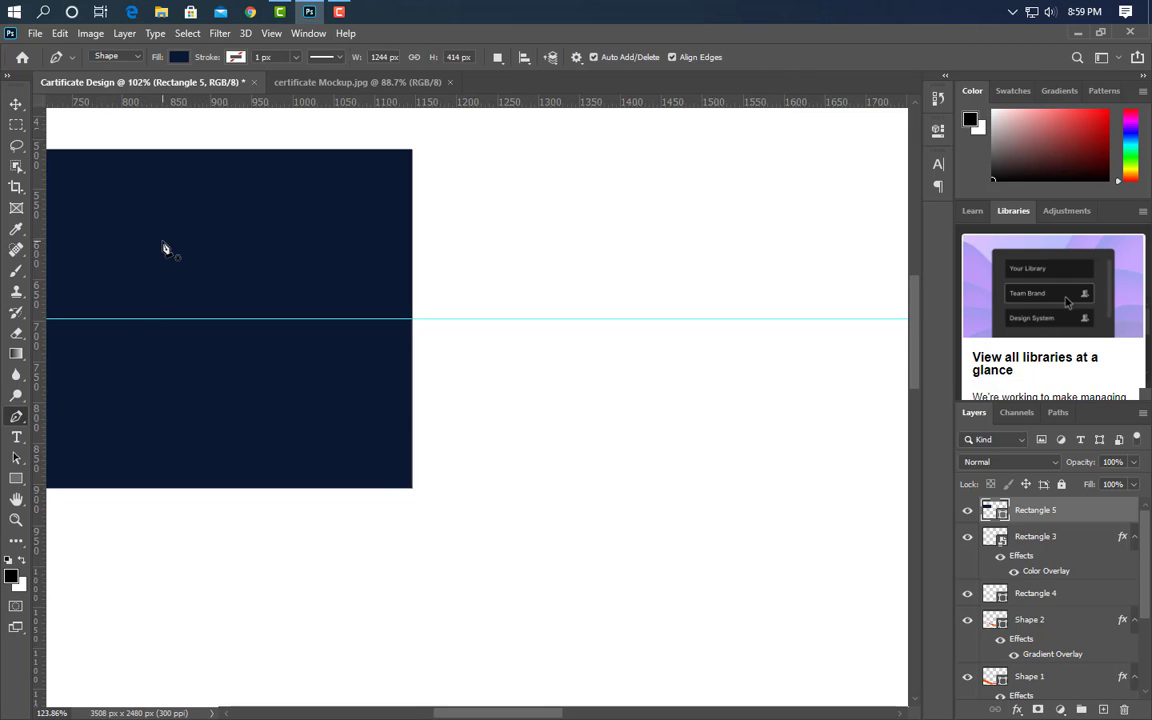
{"action": "scroll", "coordinate": [170, 245], "scroll_direction": "up", "scroll_amount": 1}
{"action": "left_click", "coordinate": [468, 128]}
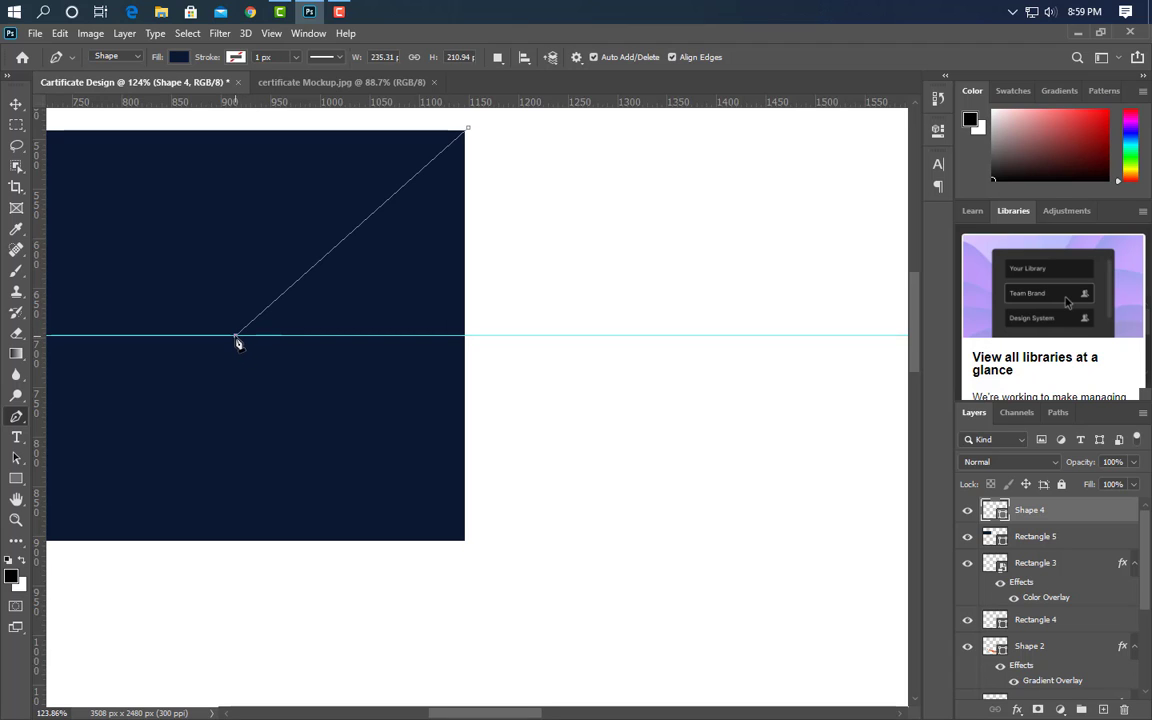
{"action": "left_click", "coordinate": [481, 549]}
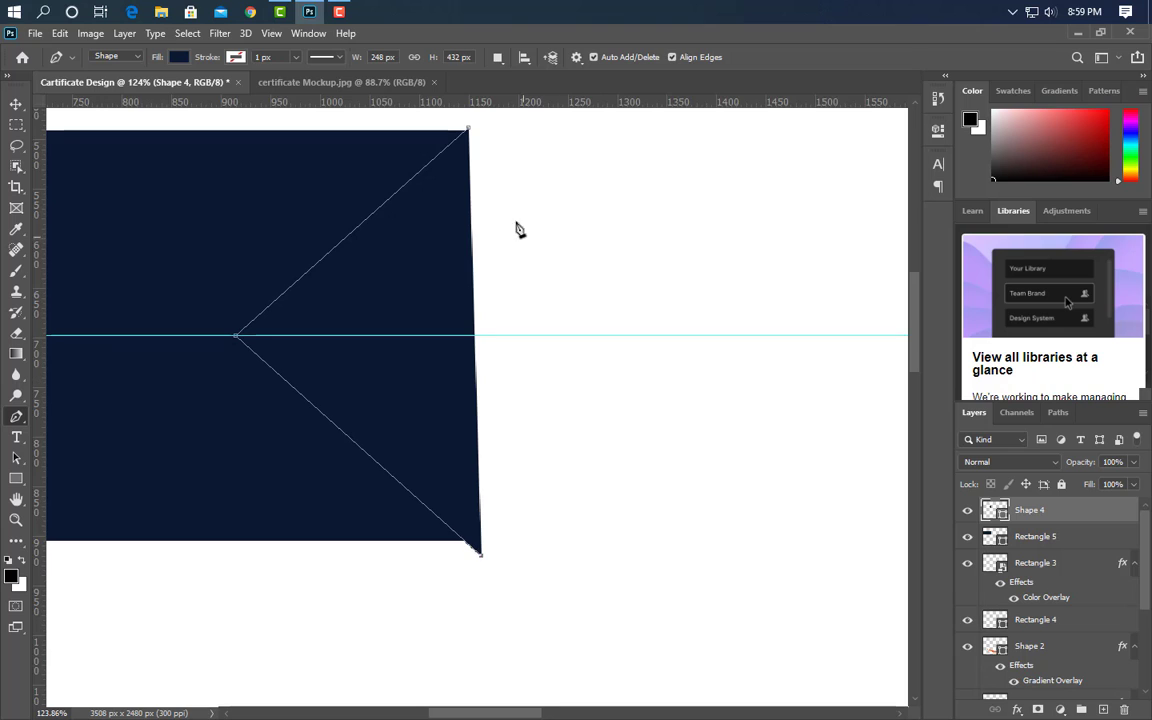
{"action": "left_click", "coordinate": [469, 129]}
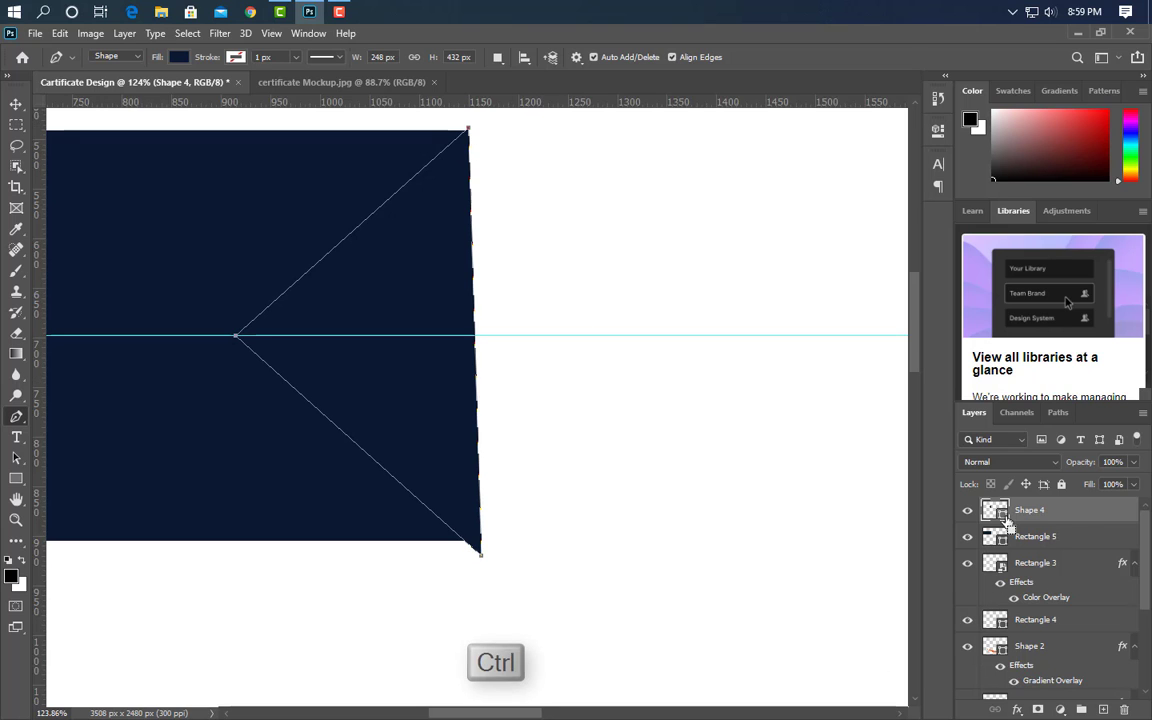
- Cut the triangle out of the rasterized Rectangle 5 banner, removing the Shape 4 layer
{"action": "left_click", "coordinate": [1000, 513], "text": "ctrl"}
{"action": "left_click_drag", "start_coordinate": [1077, 518], "coordinate": [1124, 708]}
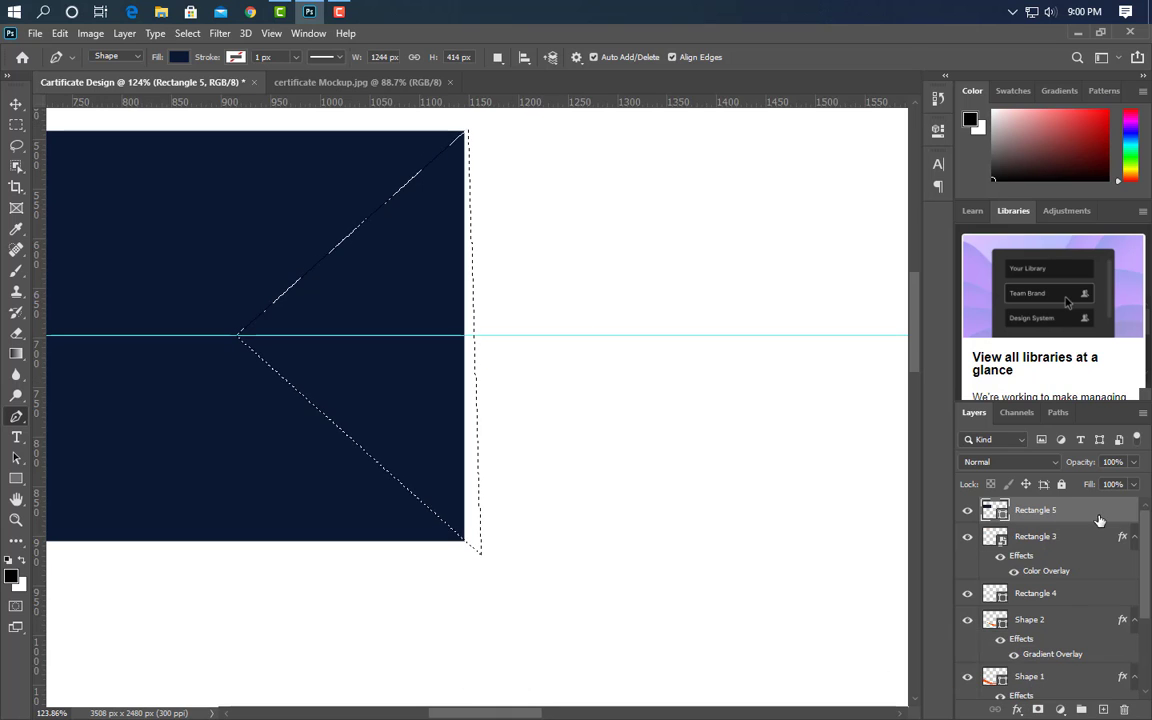
{"action": "right_click", "coordinate": [1097, 517]}
{"action": "left_click", "coordinate": [930, 287]}
{"action": "key", "text": "Delete"}
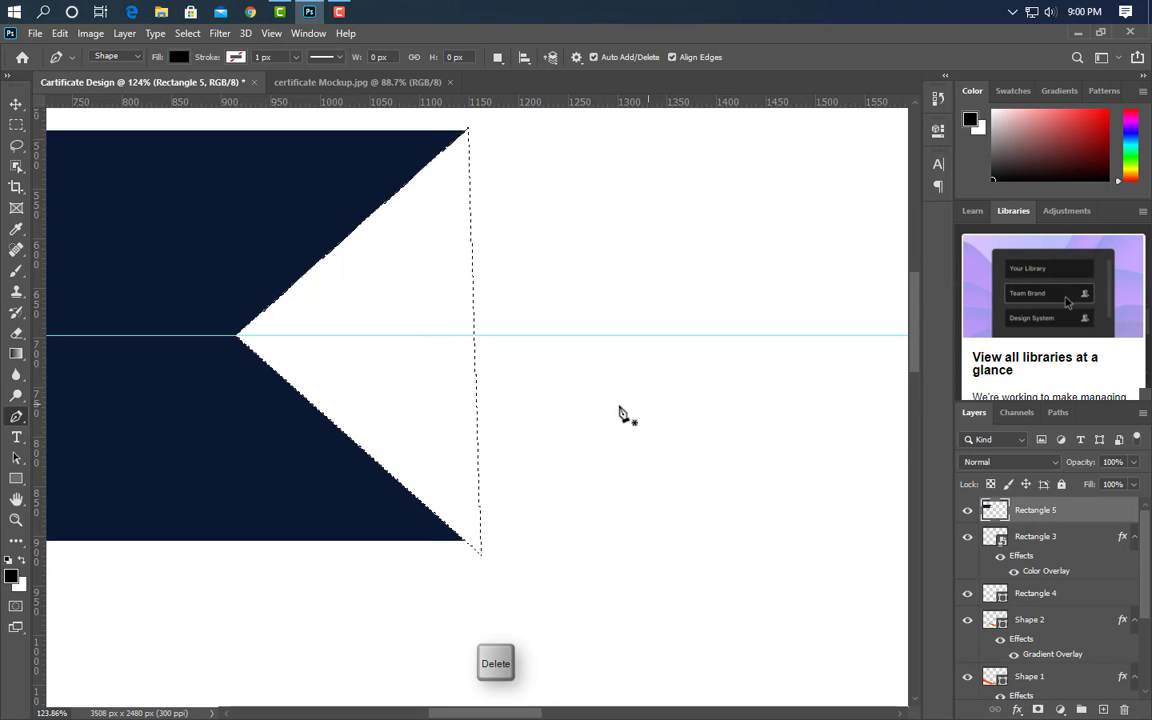
{"action": "key", "text": "ctrl+d"}
{"action": "key", "text": "ctrl+0"}
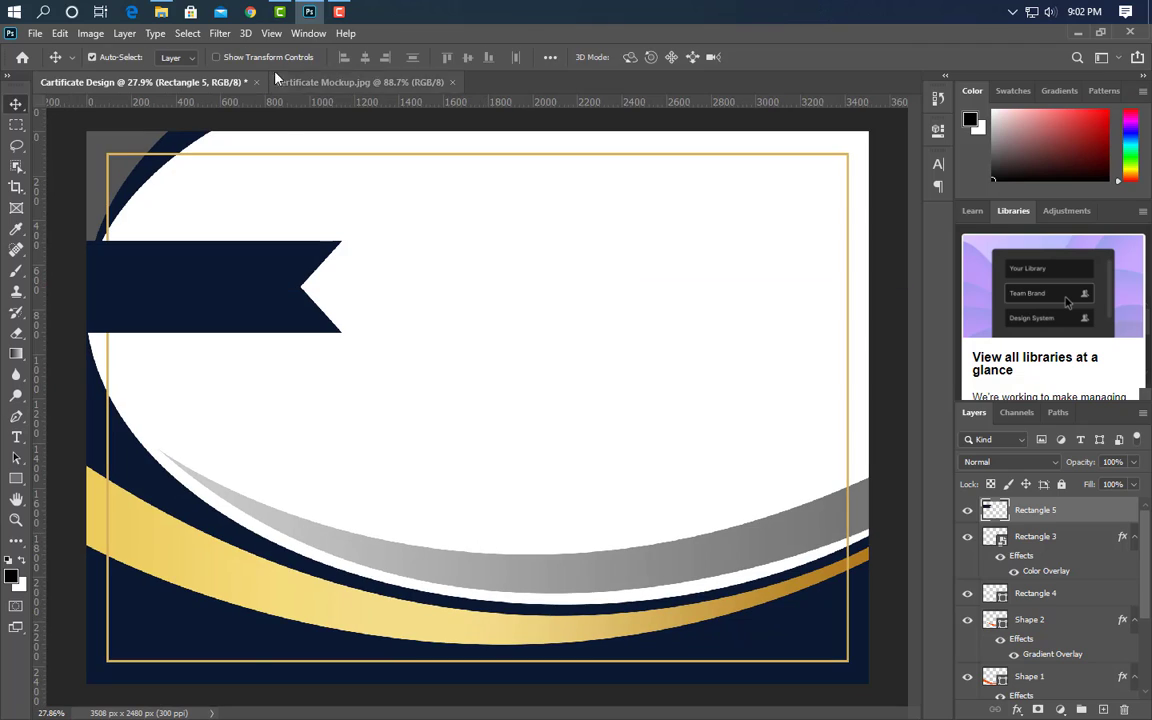
- Place the gold number-one medal image and scale it onto the banner
{"action": "left_click", "coordinate": [309, 14]}
{"action": "left_click_drag", "start_coordinate": [449, 270], "coordinate": [288, 440]}
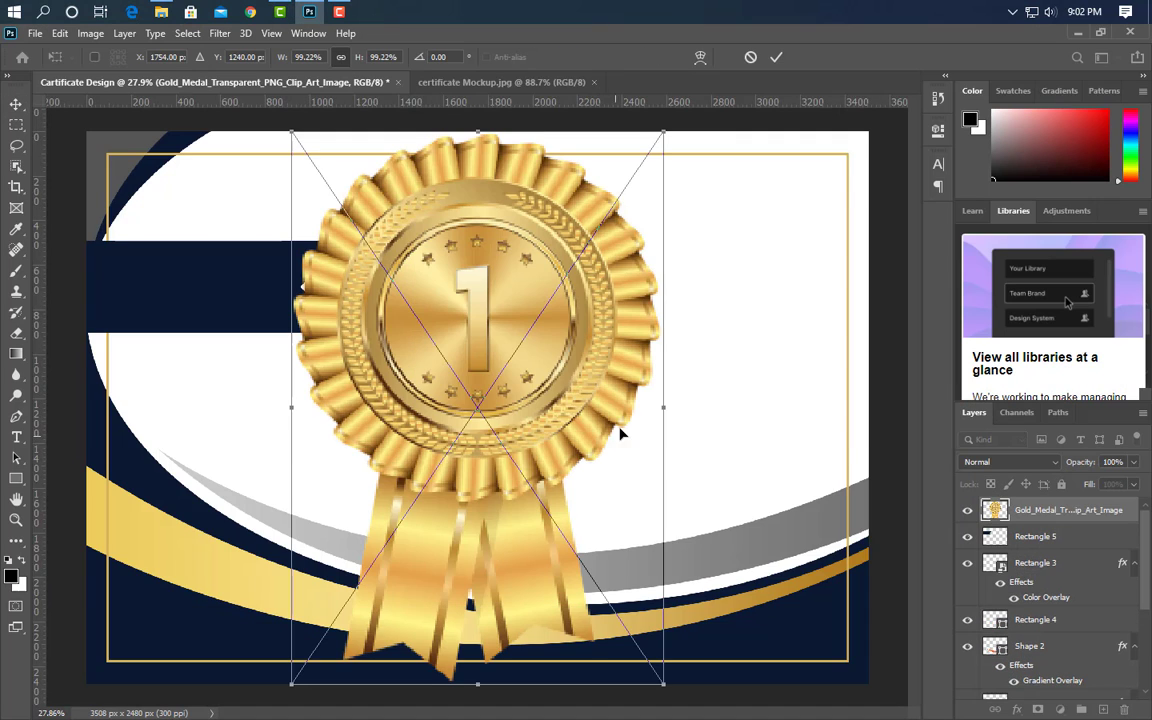
{"action": "left_click_drag", "start_coordinate": [662, 408], "coordinate": [217, 292]}
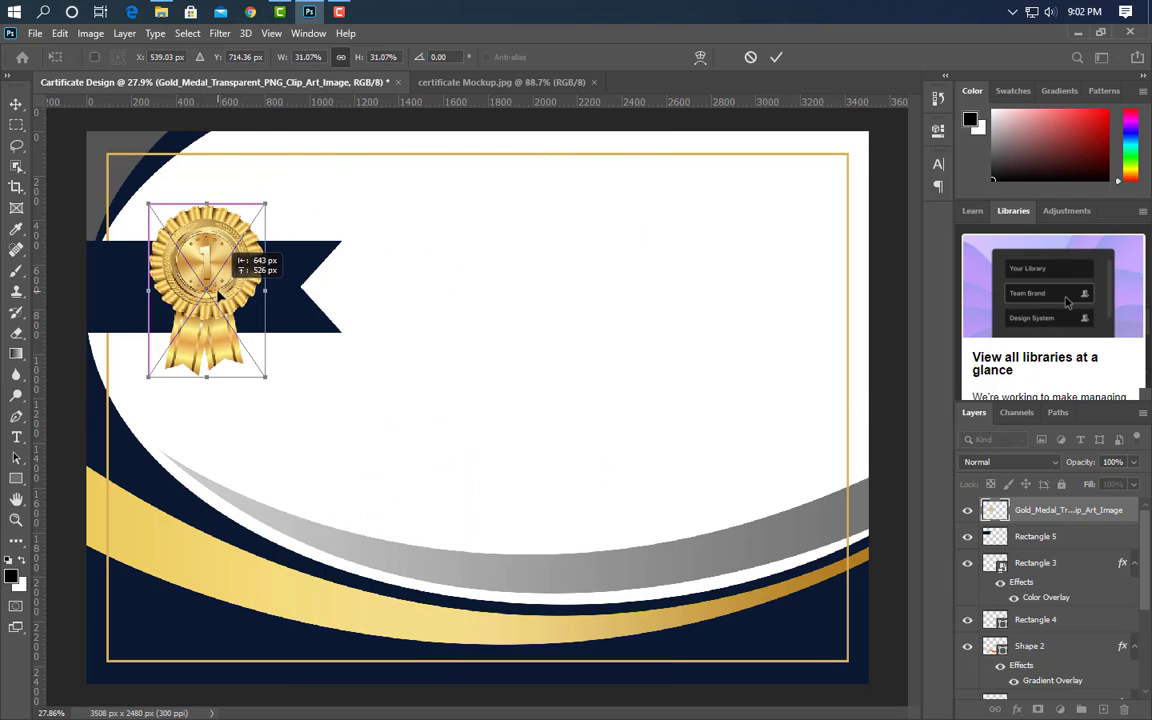
{"action": "left_click", "coordinate": [776, 57]}
- Add Rectangle 6 under the medal, clipped to the banner and filled gray over its right end
{"action": "left_click", "coordinate": [15, 480]}
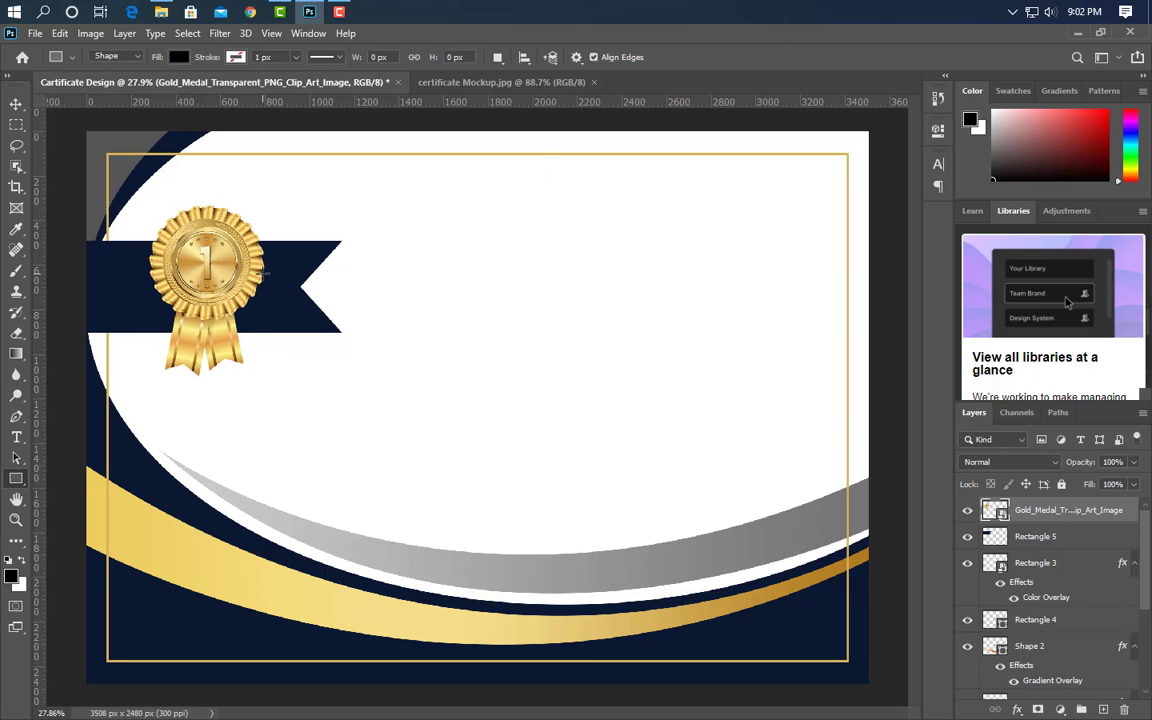
{"action": "left_click_drag", "start_coordinate": [211, 200], "coordinate": [360, 384]}
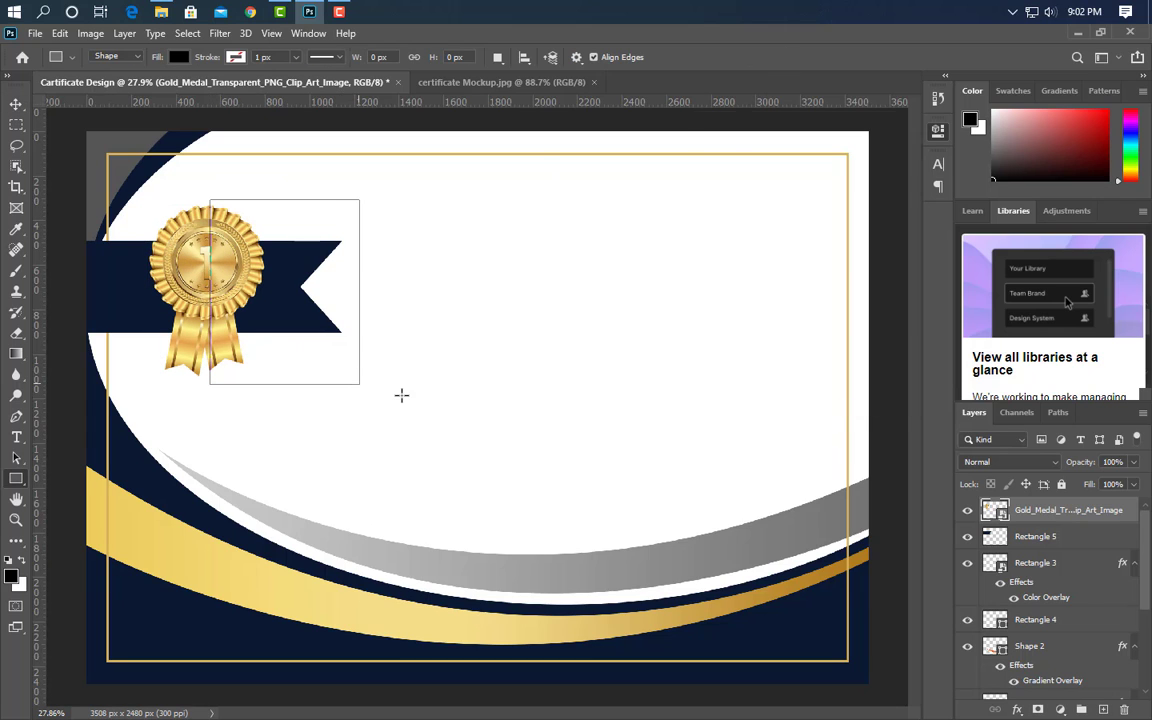
{"action": "left_click", "coordinate": [894, 125]}
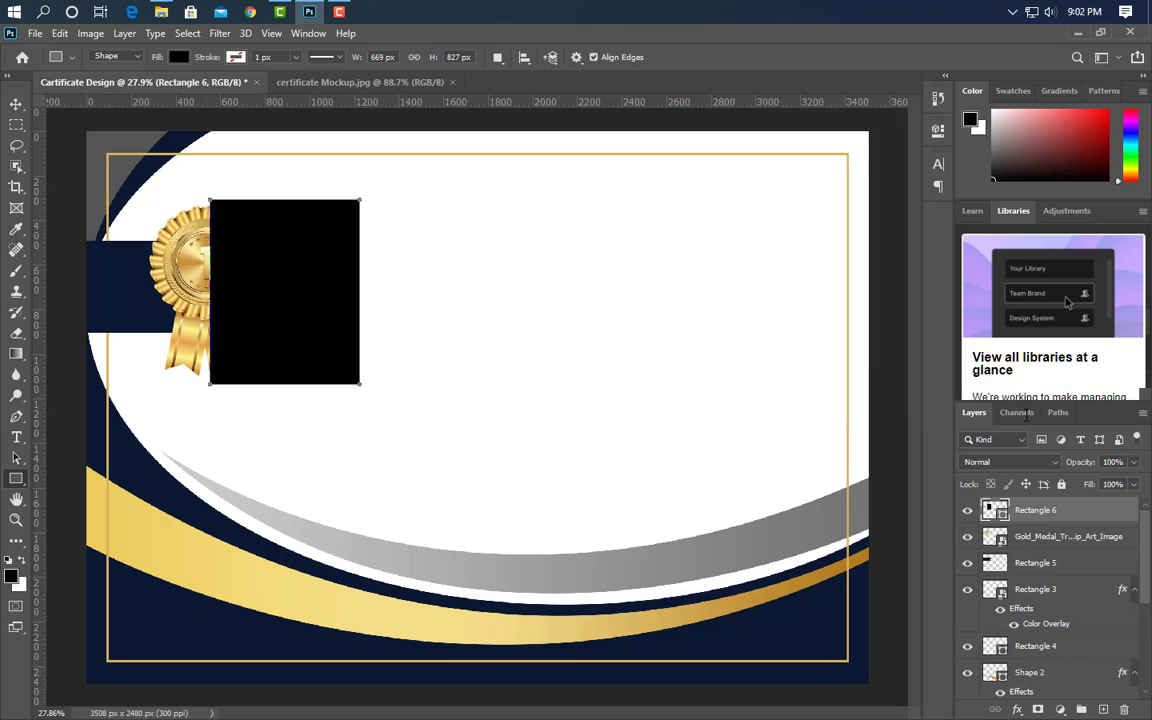
{"action": "left_click_drag", "start_coordinate": [1062, 521], "coordinate": [1066, 545]}
{"action": "right_click", "coordinate": [1074, 540]}
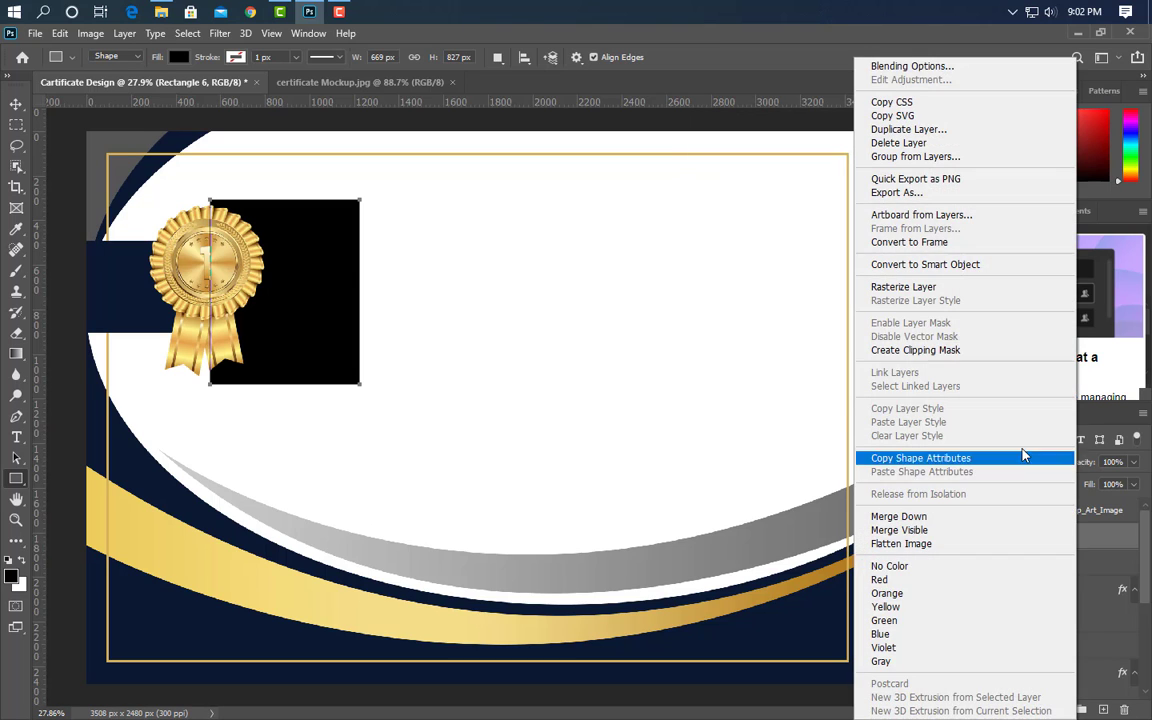
{"action": "left_click", "coordinate": [971, 352]}
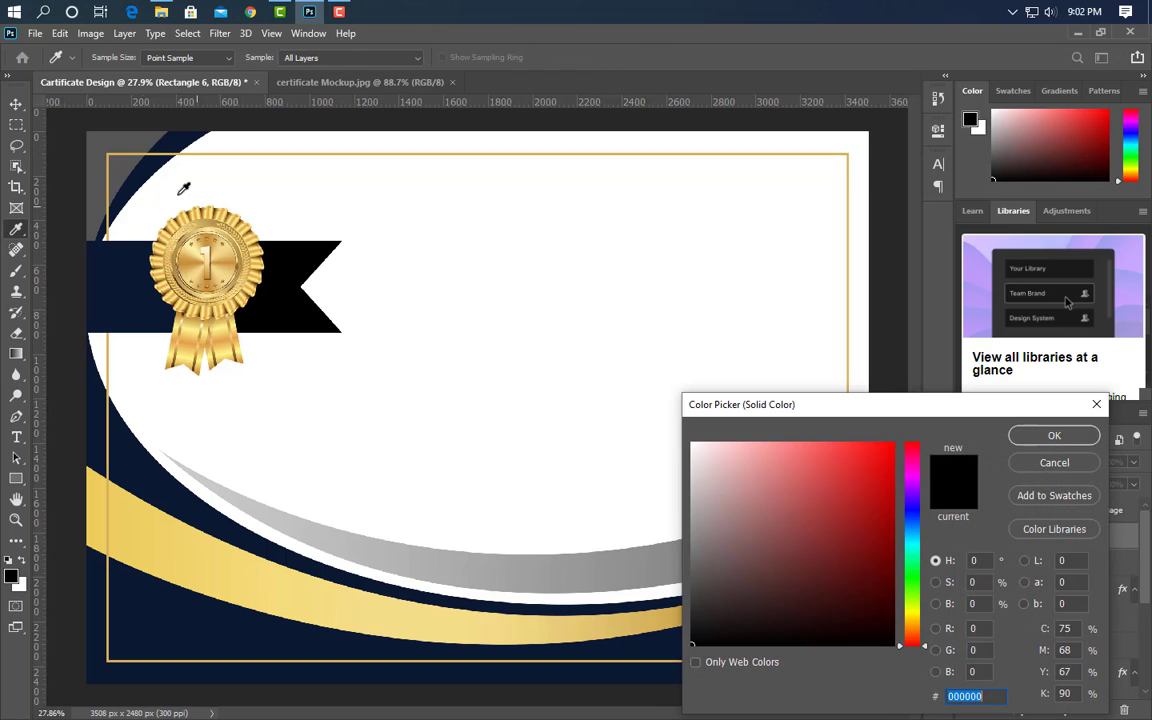
{"action": "left_click", "coordinate": [115, 141]}
{"action": "left_click", "coordinate": [1054, 437]}
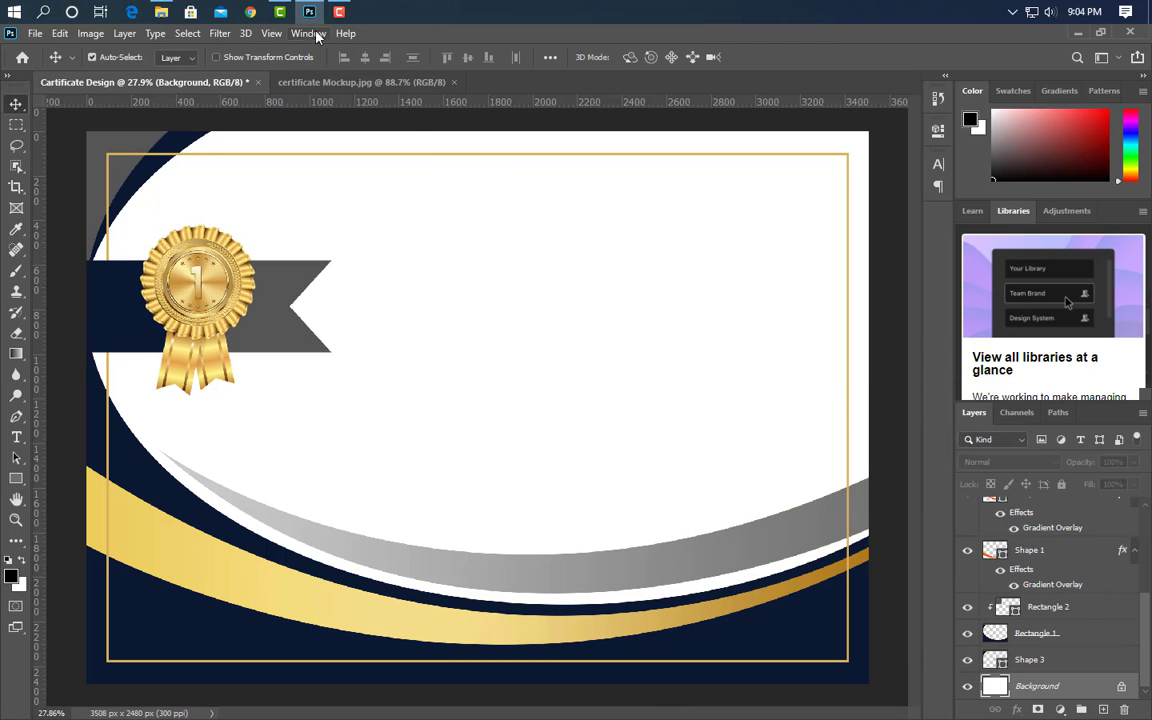
- Place the elegant white background image and enlarge it to 136.49% to fill the page
{"action": "left_click", "coordinate": [309, 11]}
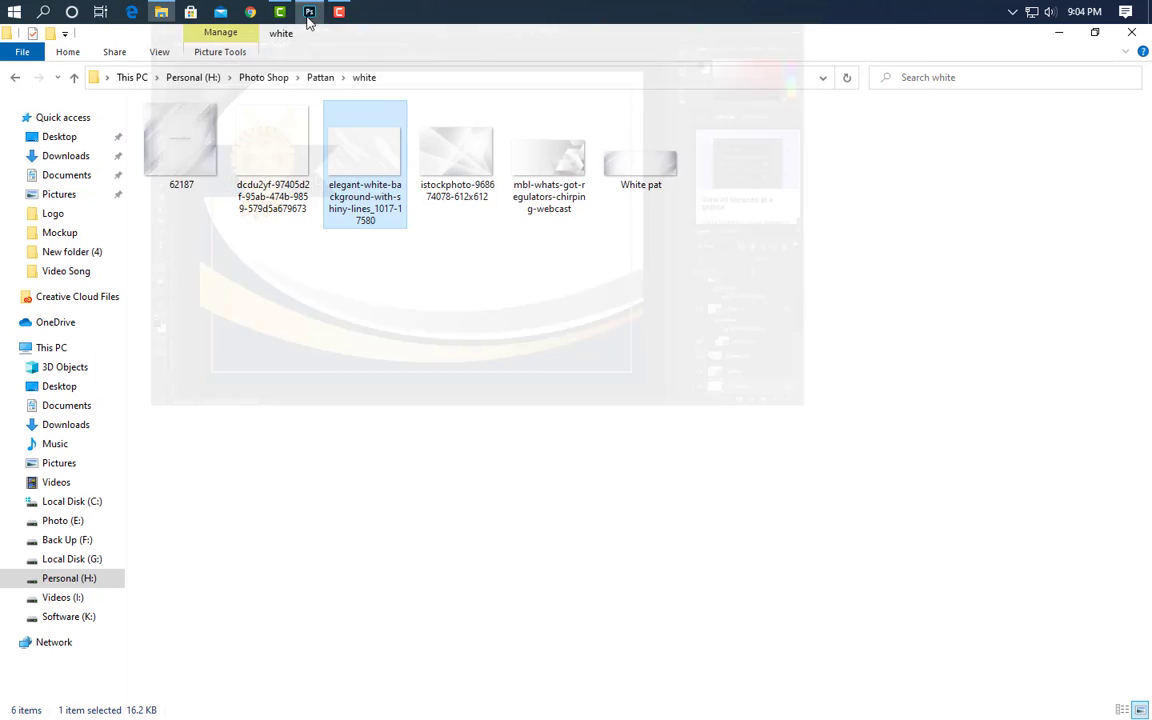
{"action": "left_click_drag", "start_coordinate": [309, 11], "coordinate": [738, 300]}
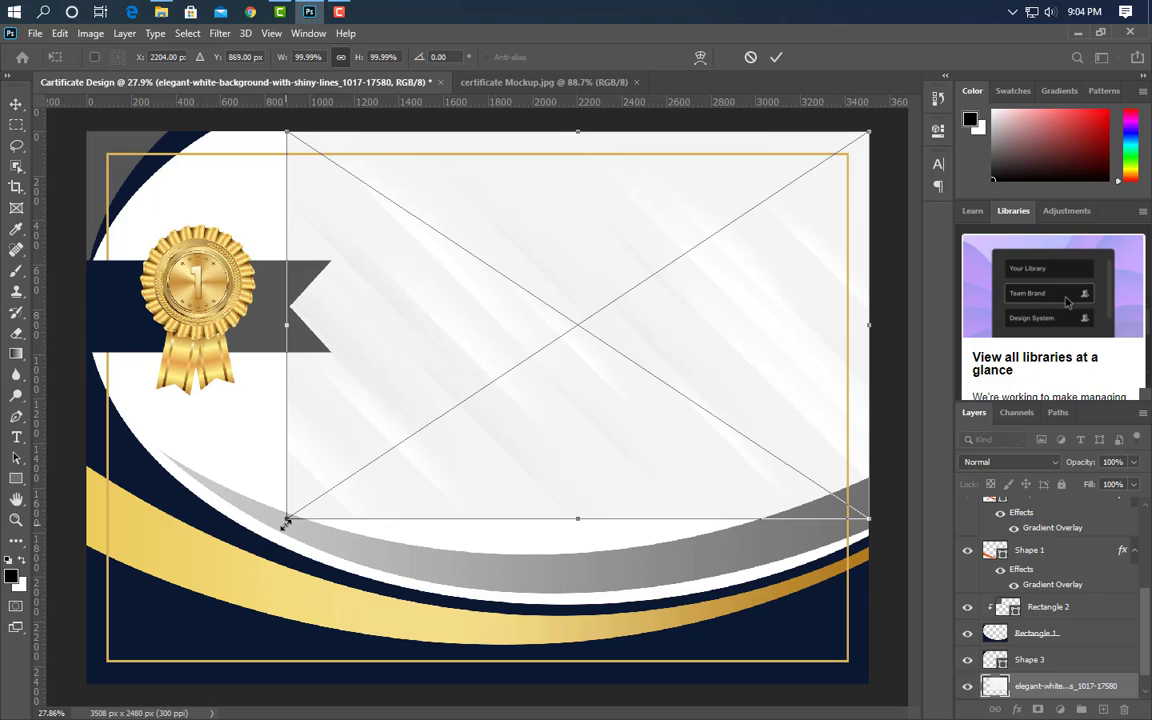
{"action": "left_click_drag", "start_coordinate": [286, 522], "coordinate": [75, 660]}
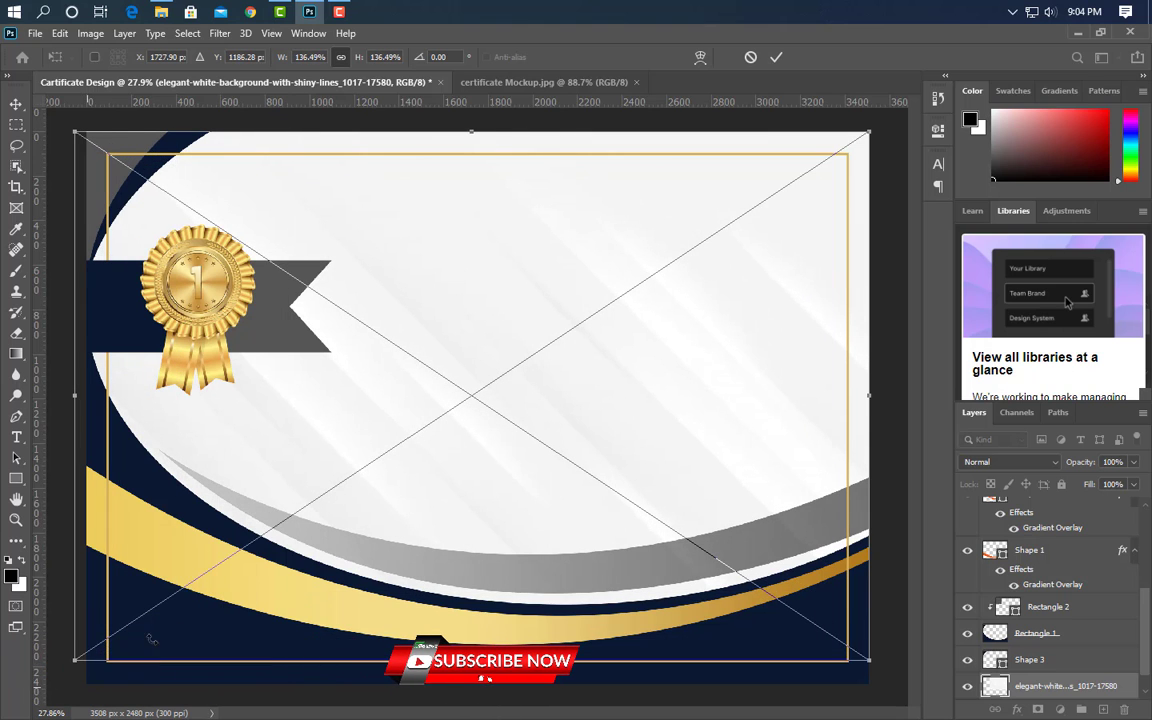
{"action": "key", "text": "Return"}
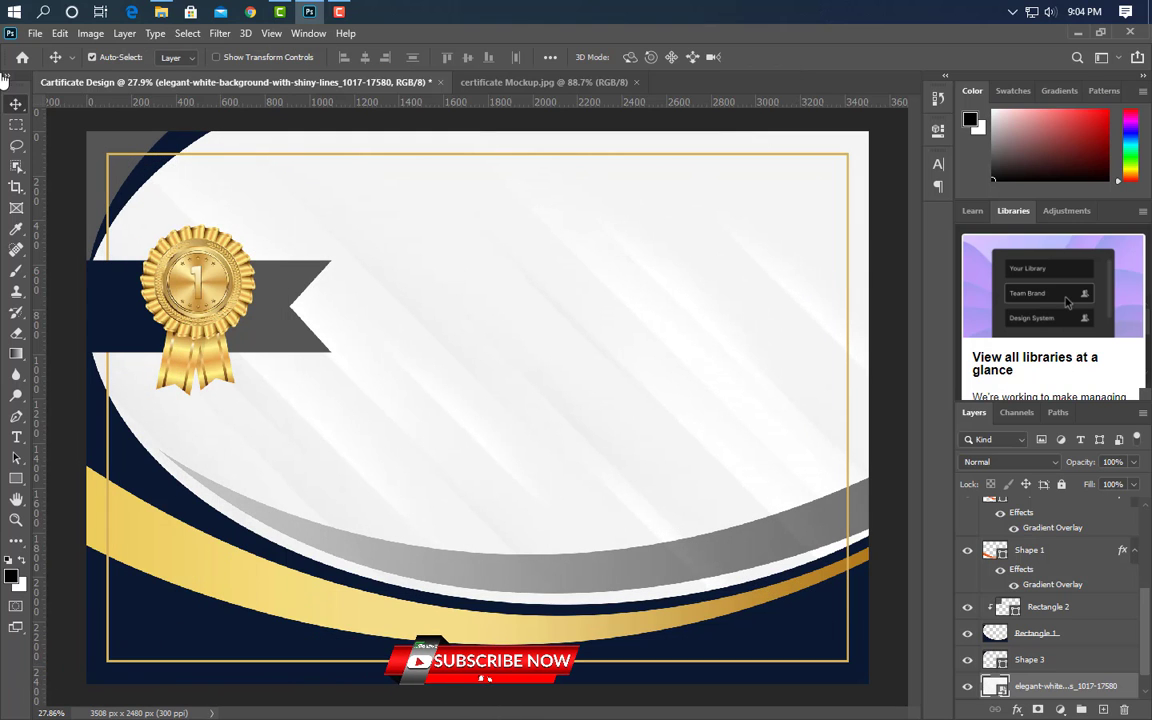
- Type the heading CERTIFICATE near the top of the page
{"action": "scroll", "coordinate": [849, 150], "scroll_direction": "up", "scroll_amount": 2}
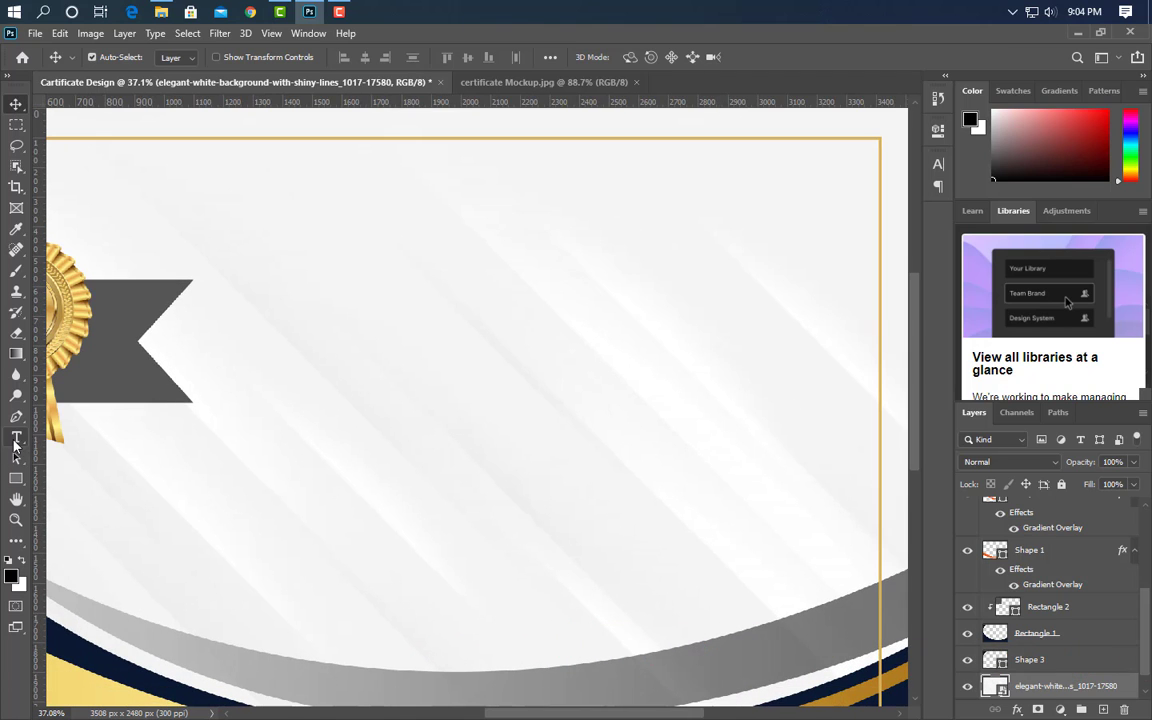
{"action": "key", "text": "t"}
{"action": "left_click", "coordinate": [350, 227]}
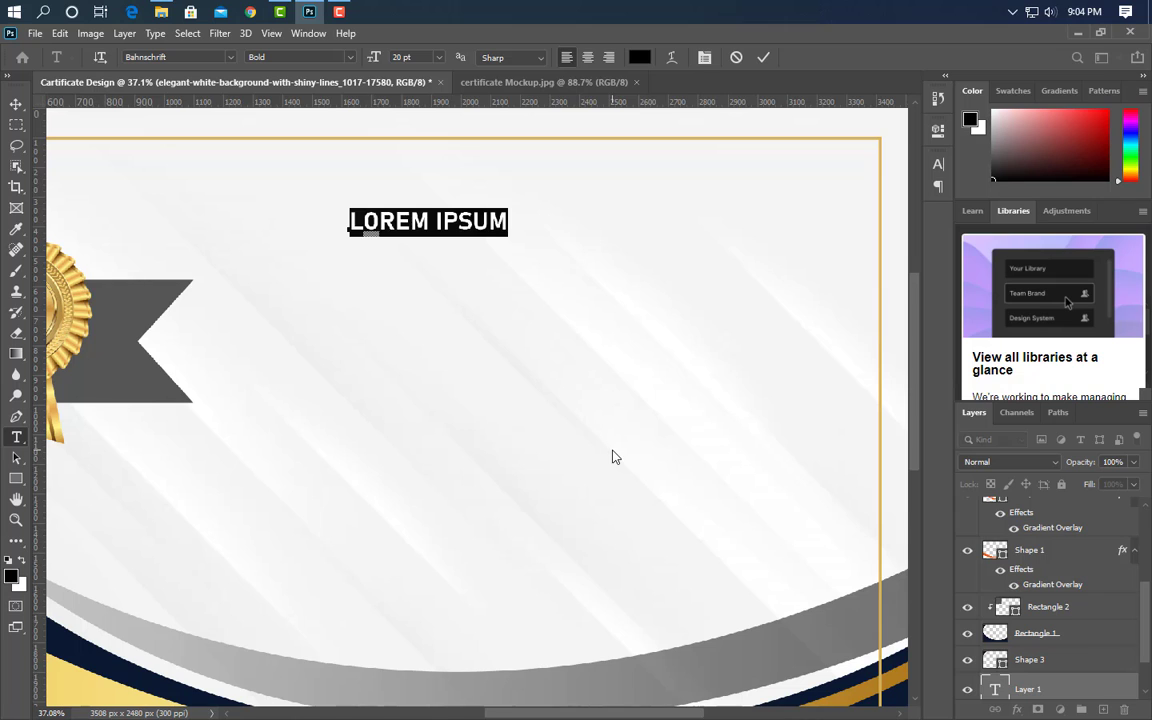
{"action": "type", "text": "CERTIFICATE"}
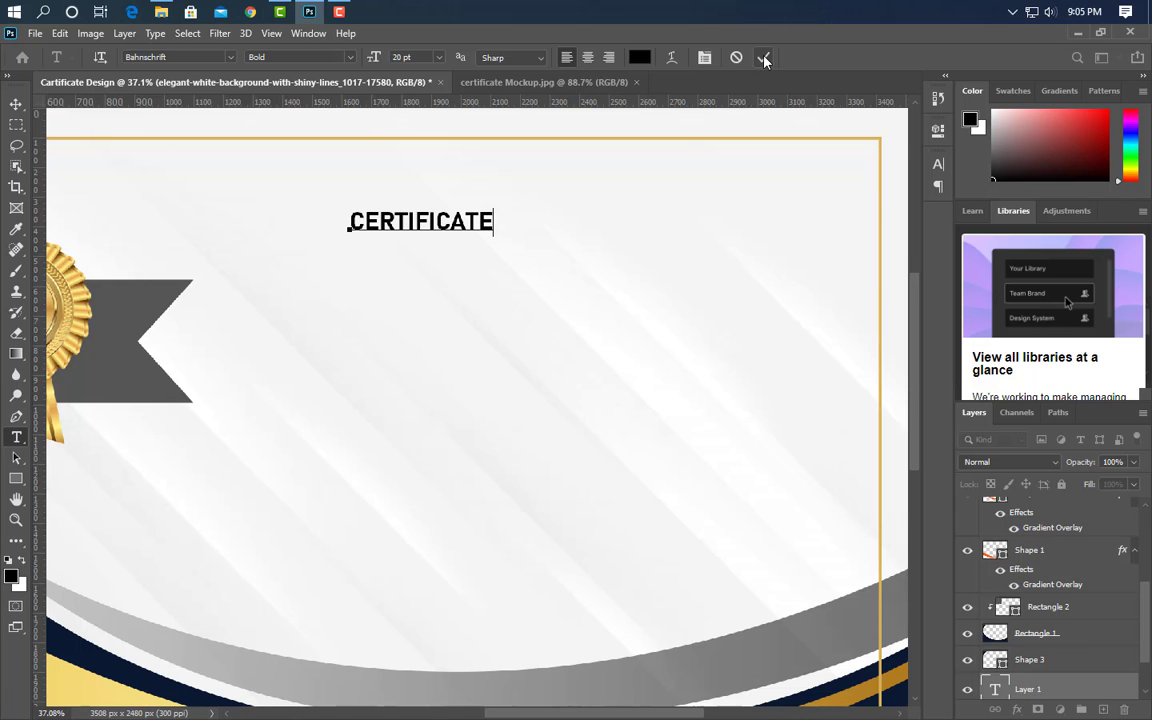
{"action": "left_click", "coordinate": [764, 60]}
- Scale the CERTIFICATE heading up and fit it right-aligned inside the gold border
{"action": "key", "text": "ctrl+t"}
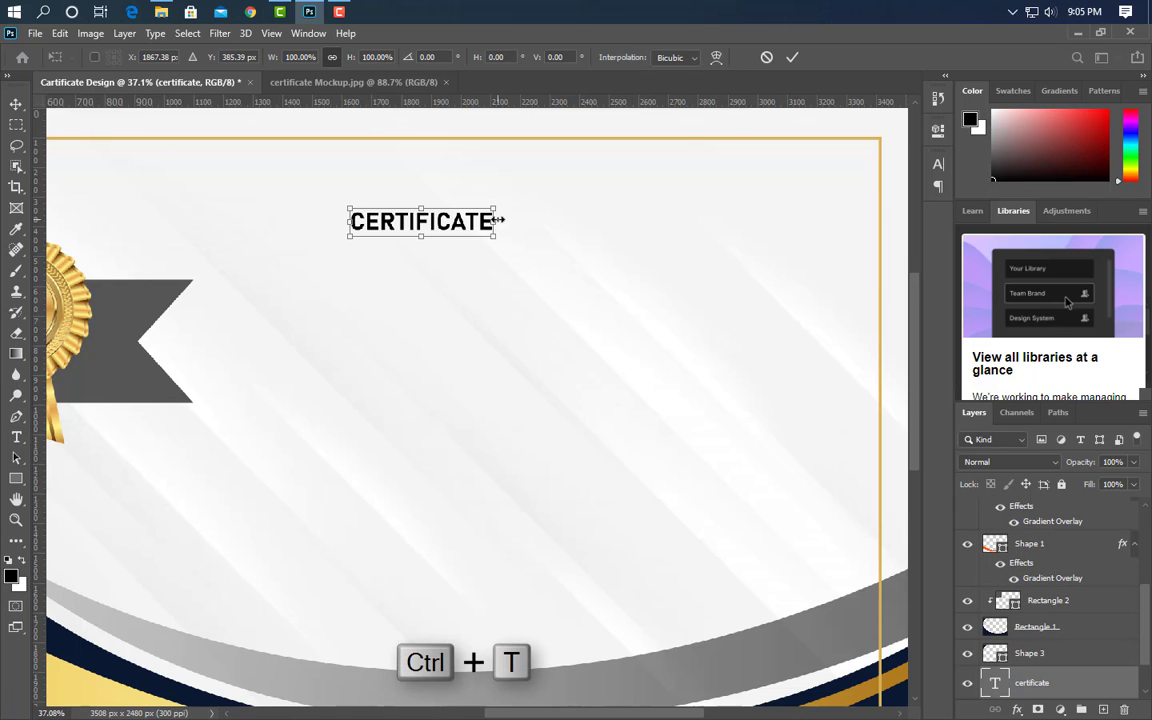
{"action": "left_click_drag", "start_coordinate": [497, 219], "coordinate": [853, 219]}
{"action": "key", "text": "ctrl+0"}
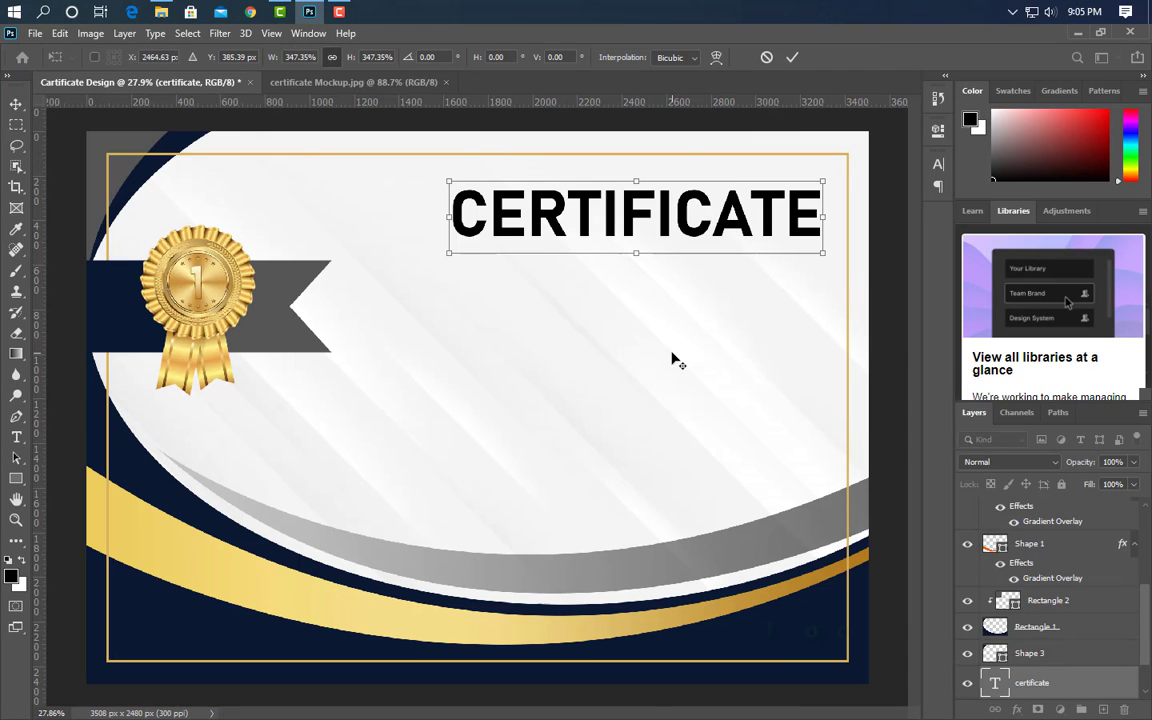
{"action": "left_click_drag", "start_coordinate": [450, 218], "coordinate": [513, 217]}
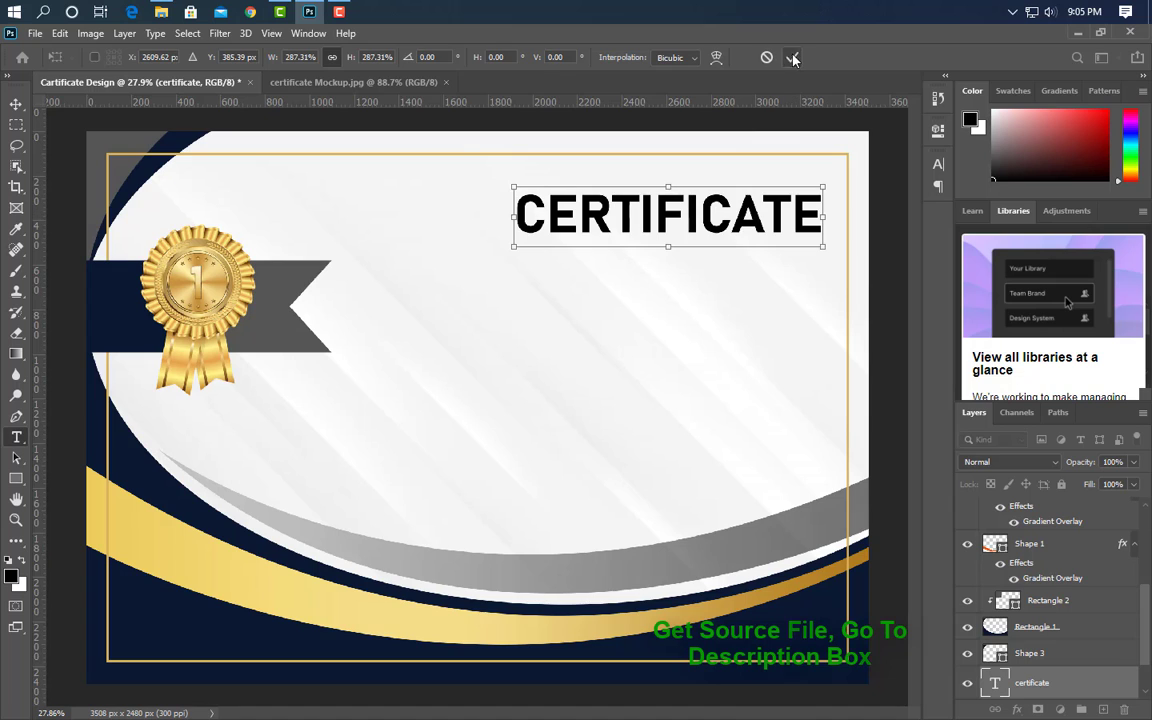
{"action": "left_click", "coordinate": [792, 58]}
{"action": "key", "text": "ctrl+t"}
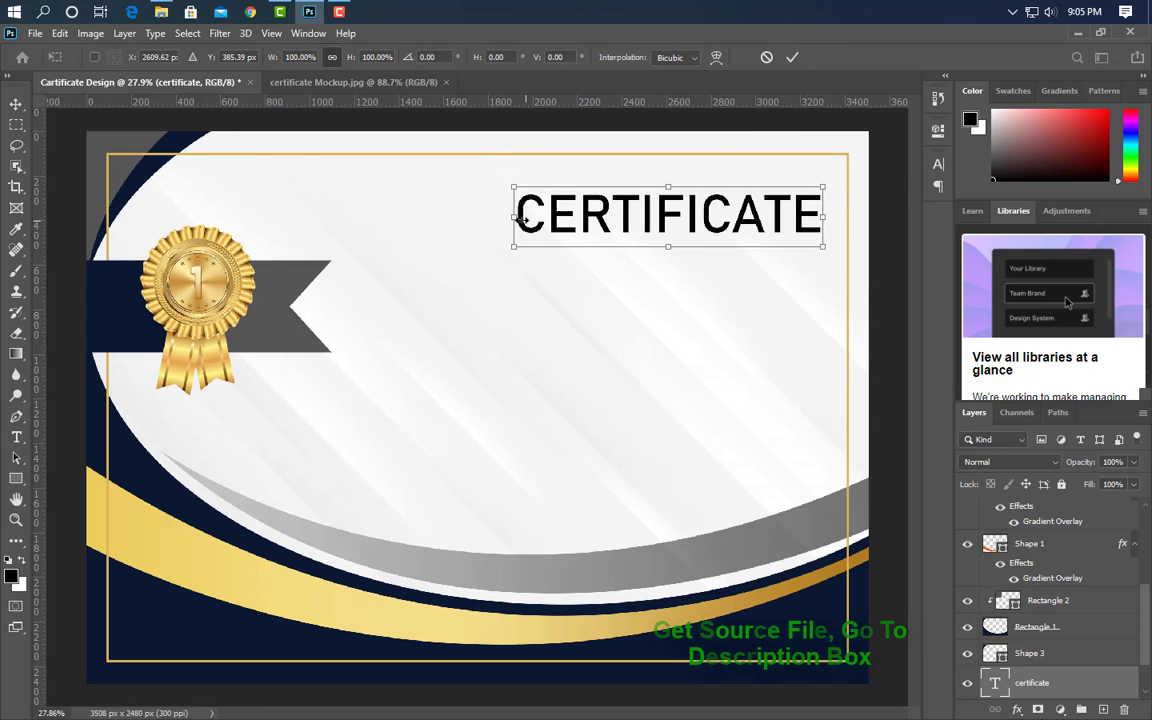
{"action": "left_click_drag", "start_coordinate": [513, 218], "coordinate": [546, 218]}
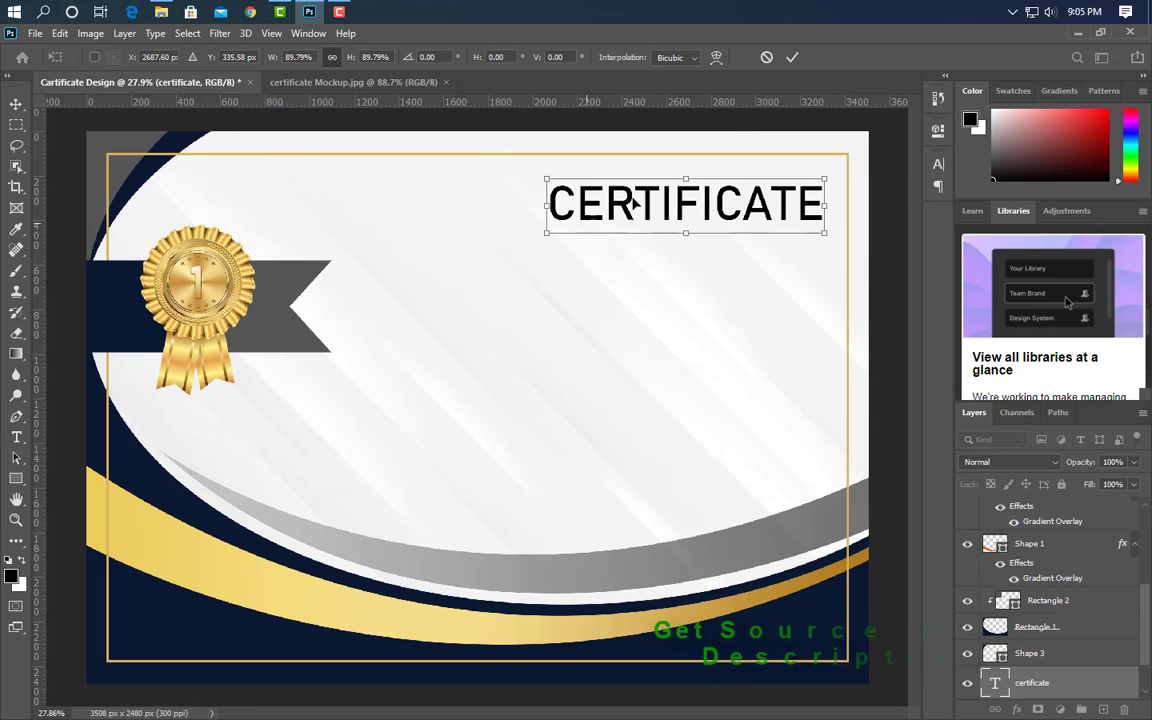
{"action": "left_click", "coordinate": [792, 57]}
- Add OF APPRECIATION beneath CERTIFICATE, enlarged to about 112% and aligned to its right edge
{"action": "key", "text": "v"}
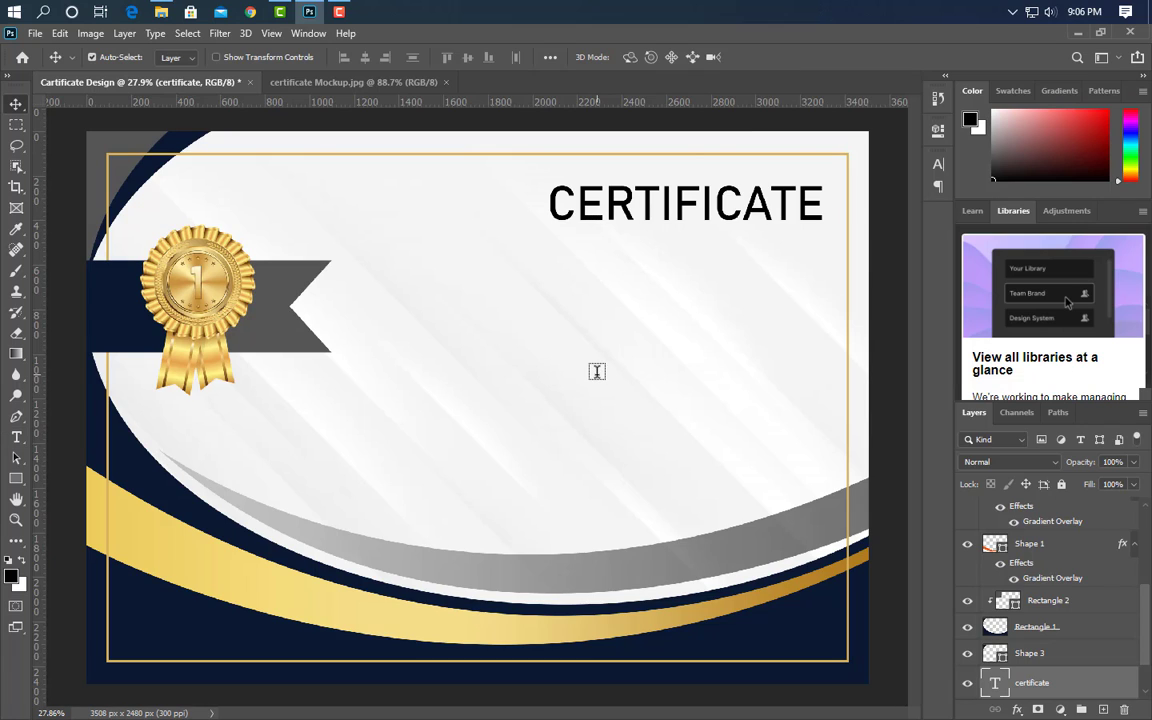
{"action": "left_click", "coordinate": [15, 438]}
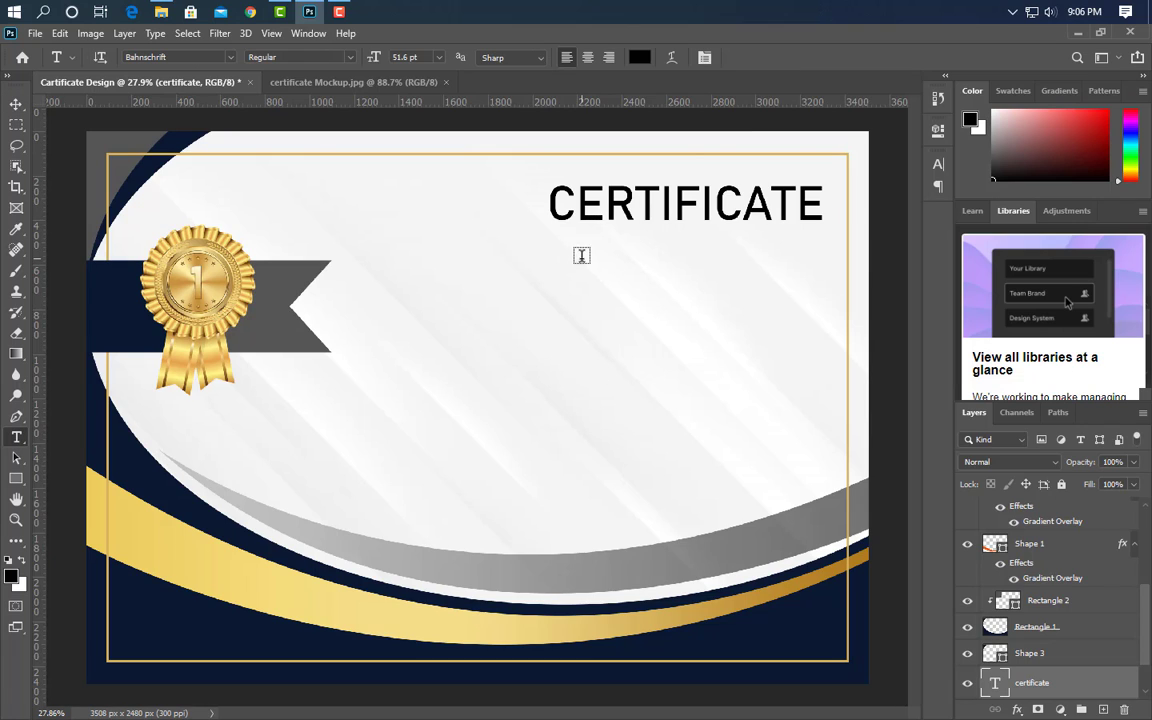
{"action": "left_click", "coordinate": [581, 256]}
{"action": "type", "text": "OF APPRECIATION"}
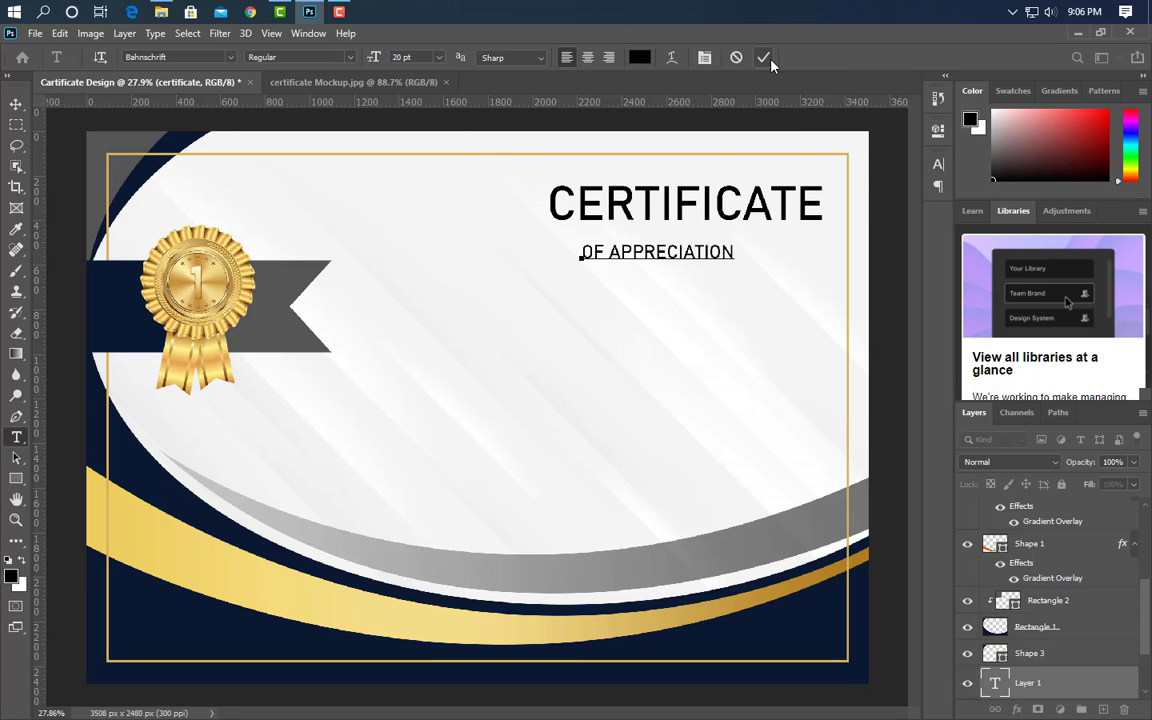
{"action": "left_click", "coordinate": [765, 59]}
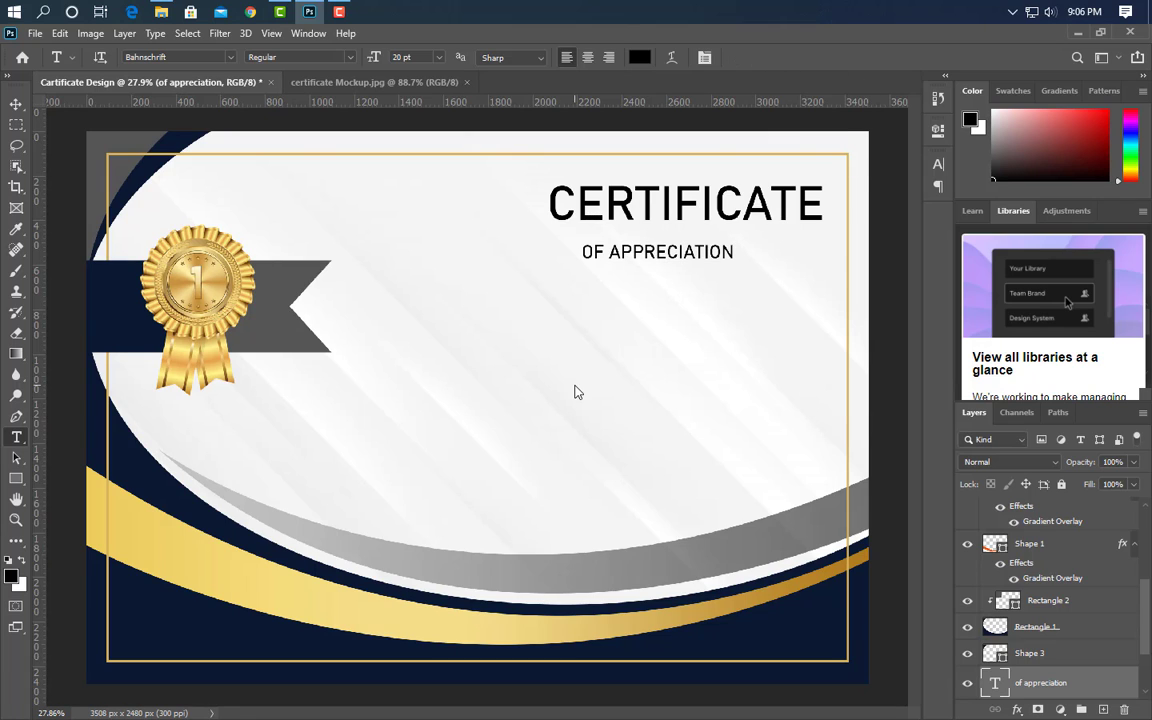
{"action": "key", "text": "ctrl+t"}
{"action": "left_click_drag", "start_coordinate": [687, 258], "coordinate": [646, 258]}
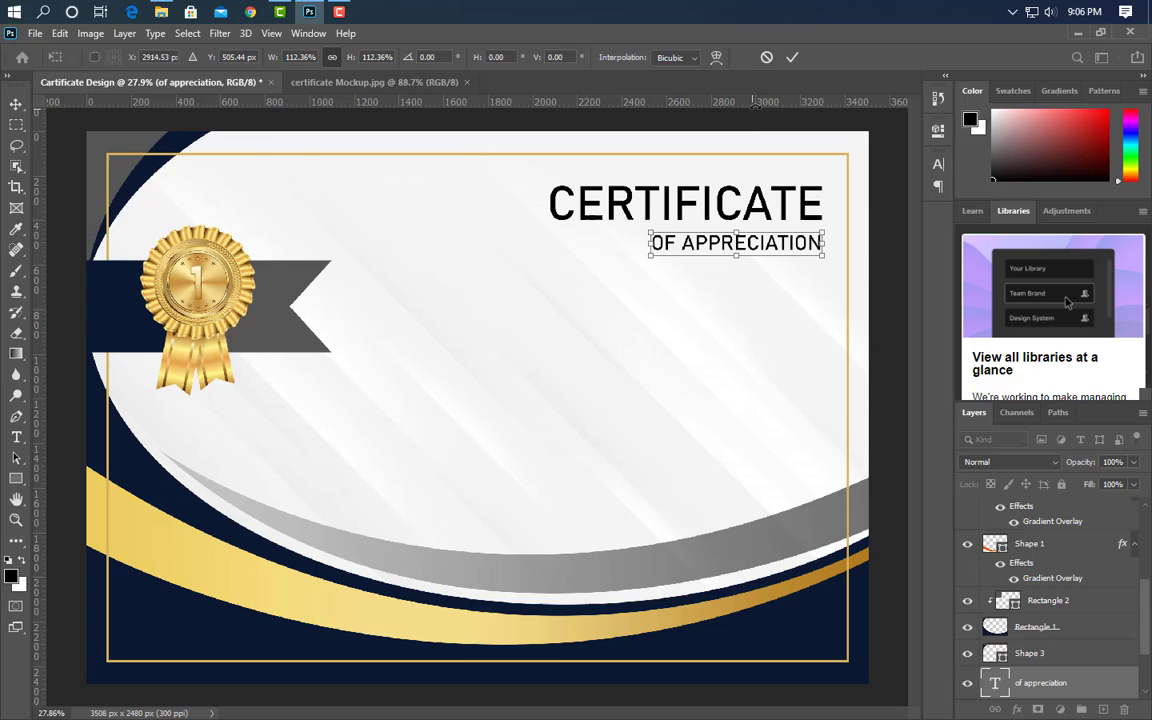
{"action": "left_click", "coordinate": [791, 58]}
{"action": "left_click", "coordinate": [16, 104]}
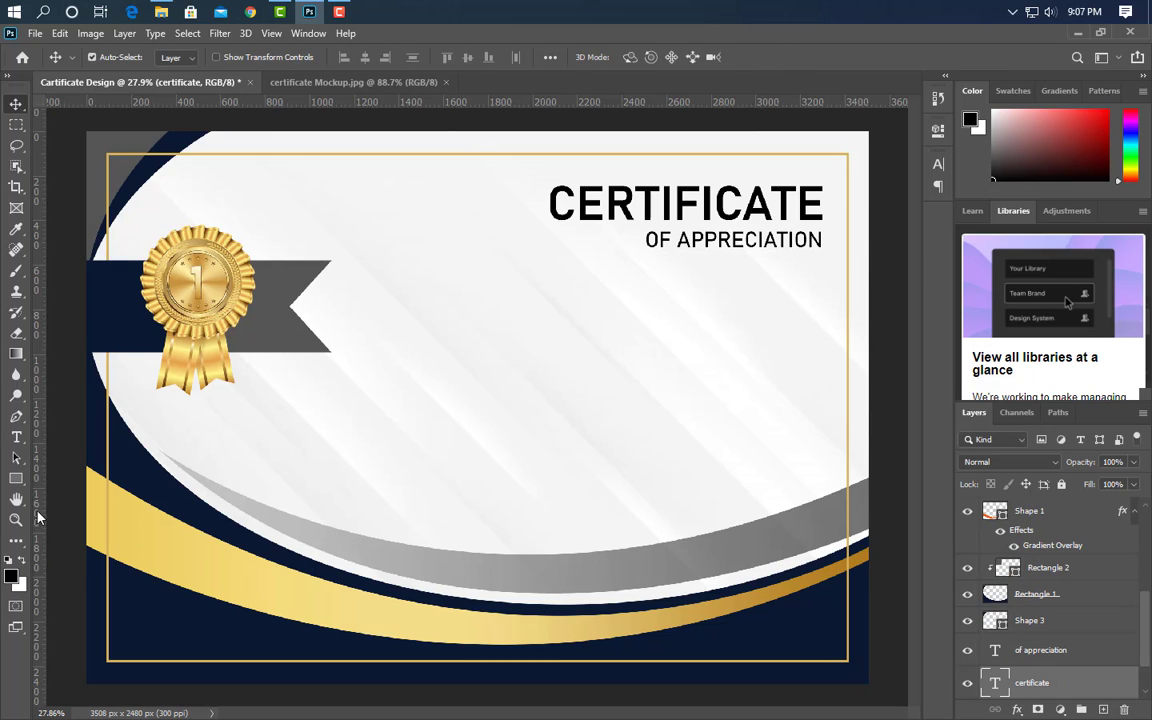
- Draw a thin black underline bar below OF APPRECIATION
{"action": "left_click", "coordinate": [15, 481]}
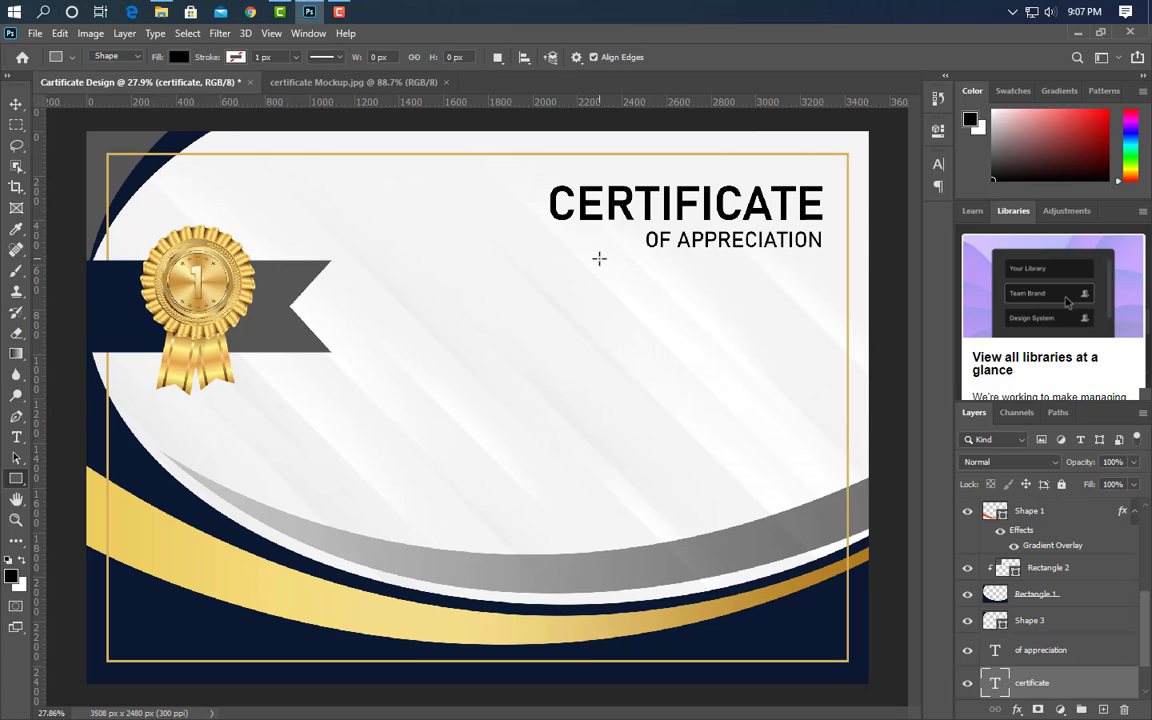
{"action": "left_click_drag", "start_coordinate": [593, 255], "coordinate": [695, 257]}
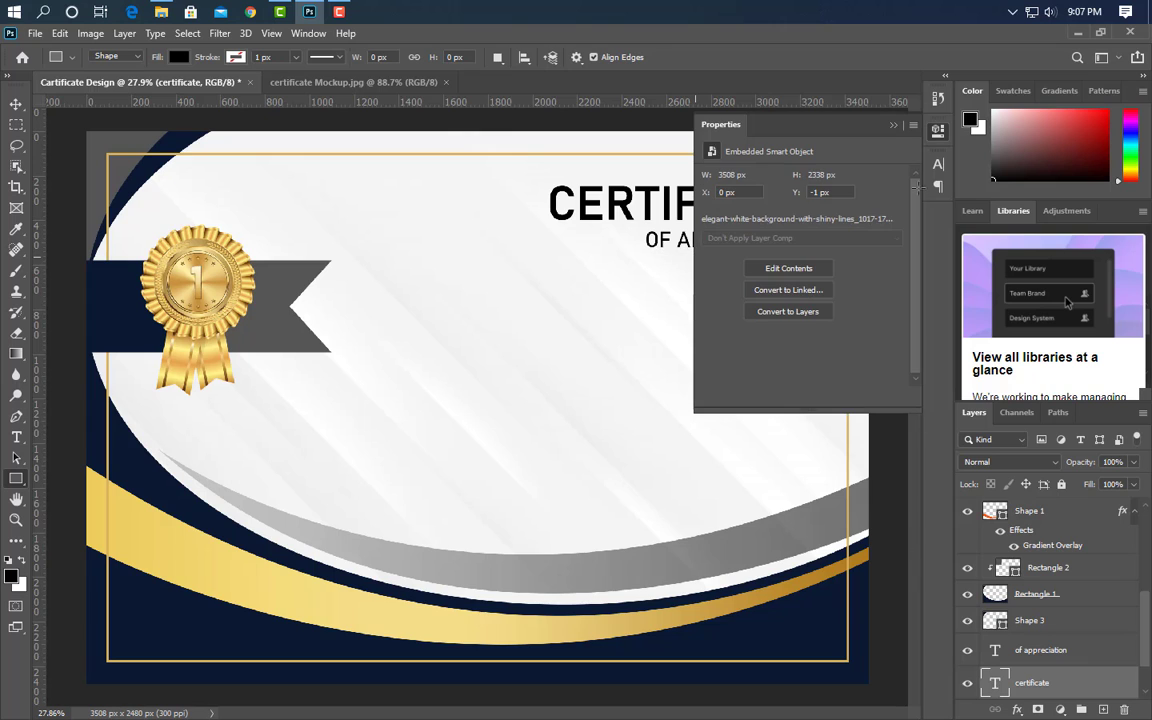
{"action": "left_click", "coordinate": [895, 125]}
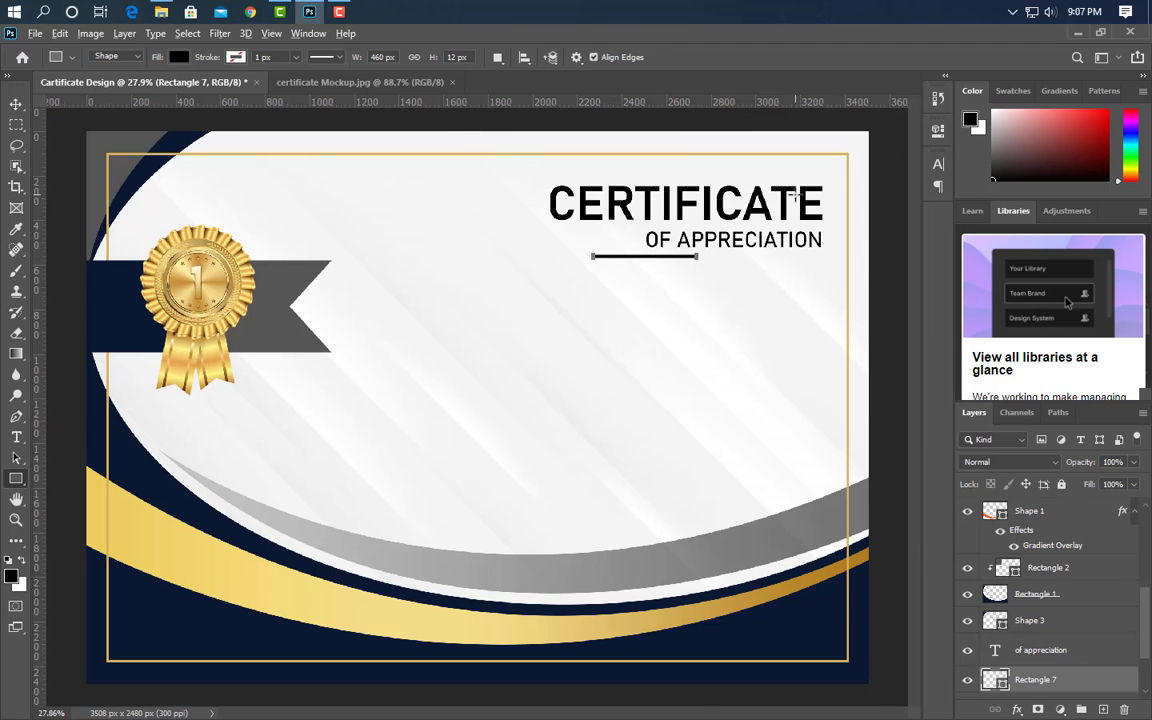
{"action": "scroll", "coordinate": [795, 196], "scroll_direction": "up", "scroll_amount": 5}
{"action": "left_click", "coordinate": [15, 105]}
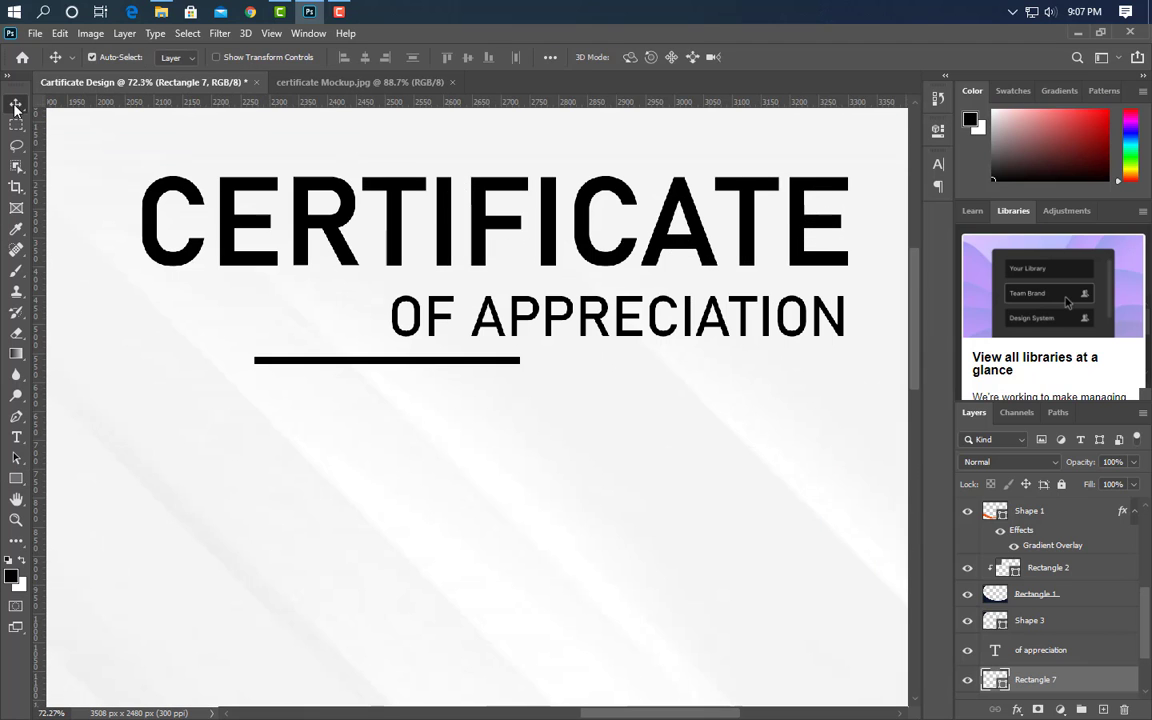
- Duplicate the underline to the right and fill the copy #555555 grey
{"action": "left_click_drag", "start_coordinate": [404, 360], "coordinate": [676, 370]}
{"action": "scroll", "coordinate": [632, 496], "scroll_direction": "down", "scroll_amount": 4}
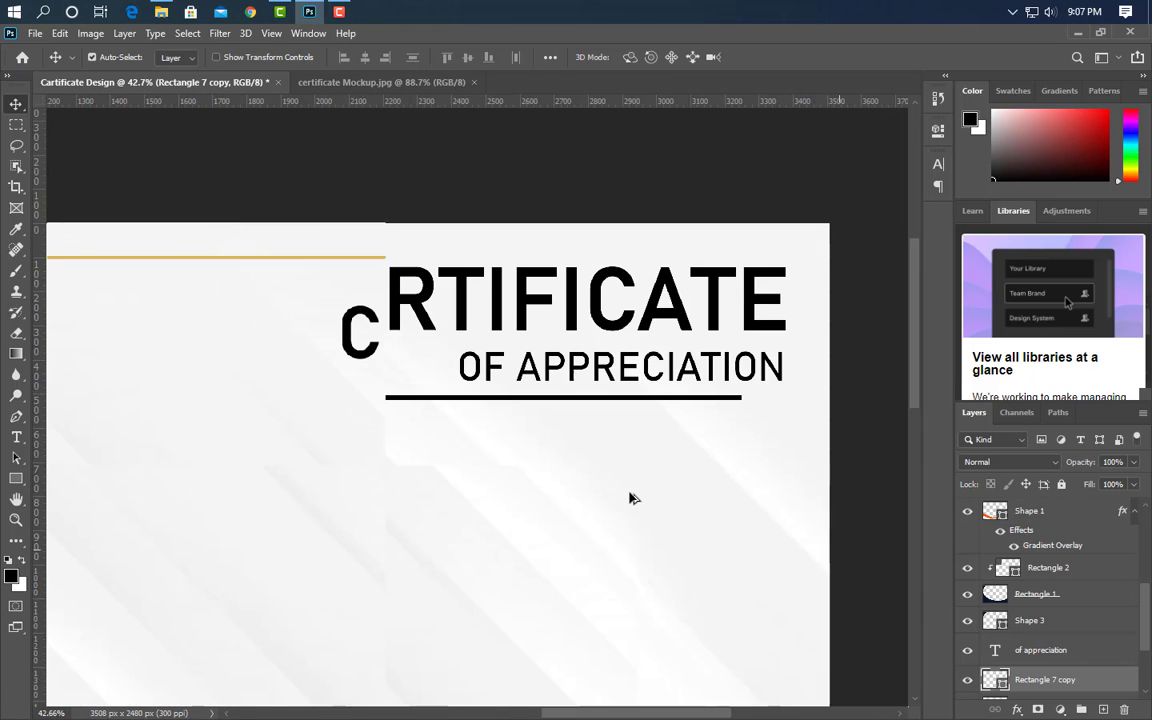
{"action": "scroll", "coordinate": [632, 497], "scroll_direction": "down", "scroll_amount": 1}
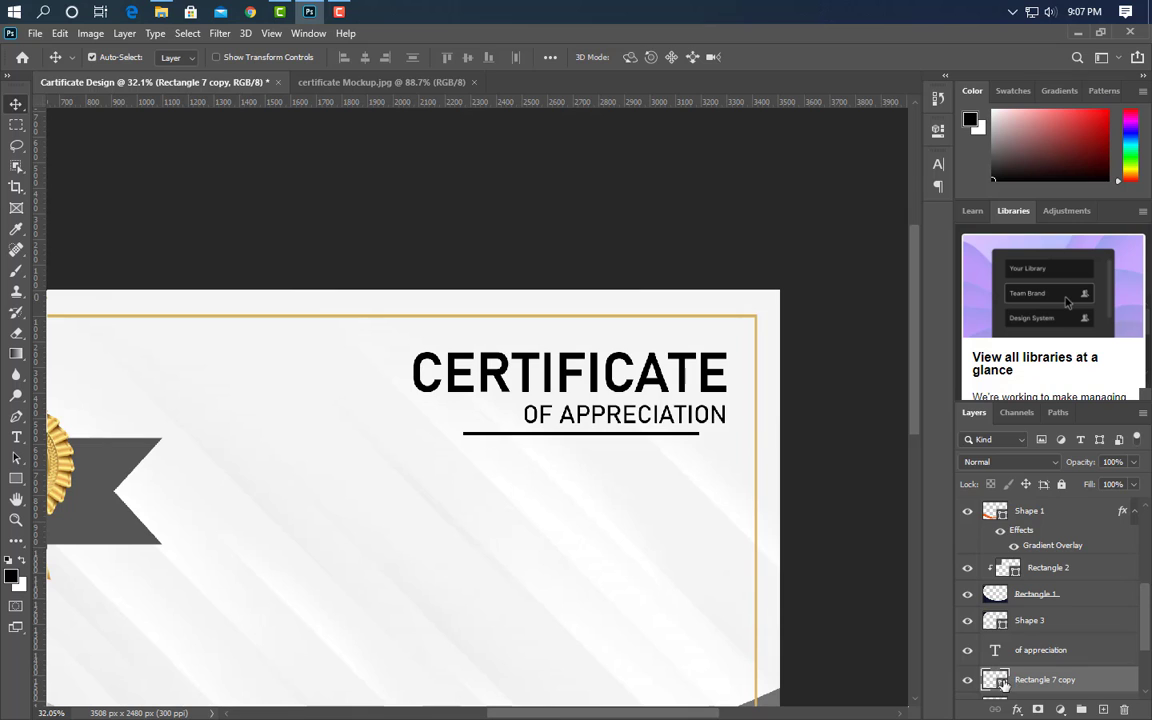
{"action": "double_click", "coordinate": [1003, 683]}
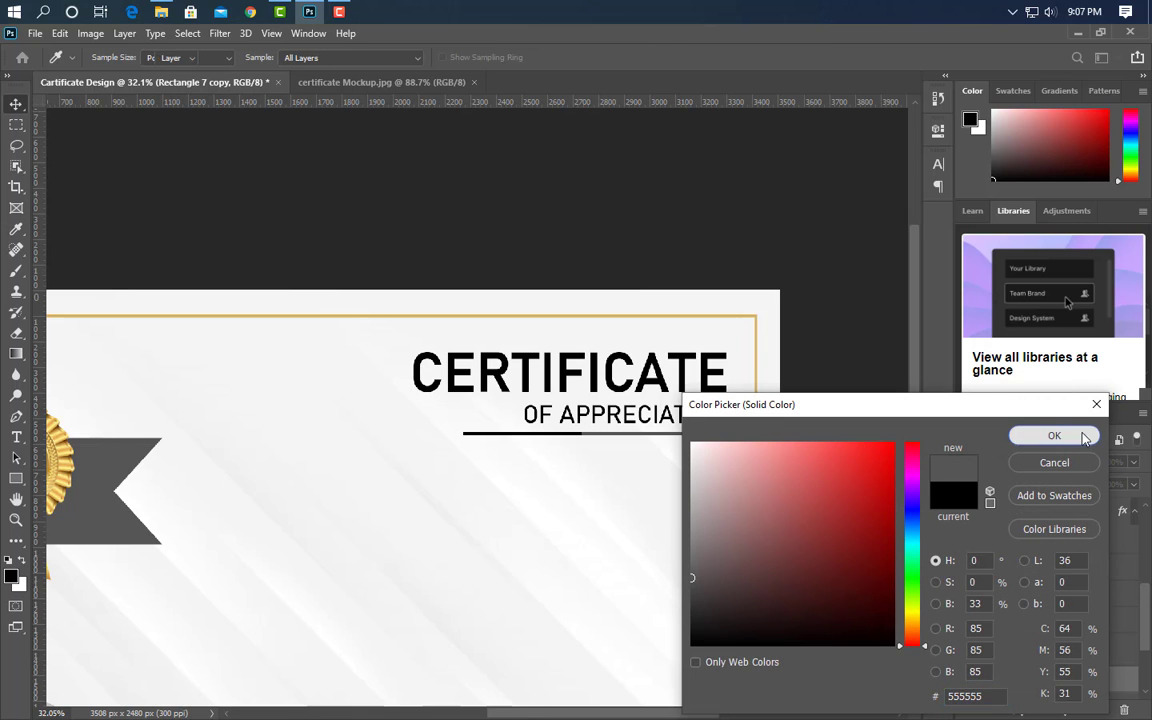
{"action": "left_click", "coordinate": [1054, 435]}
- Stretch both underline pieces to about 111% to match the subheading width
{"action": "scroll", "coordinate": [1053, 662], "scroll_direction": "down", "scroll_amount": 2}
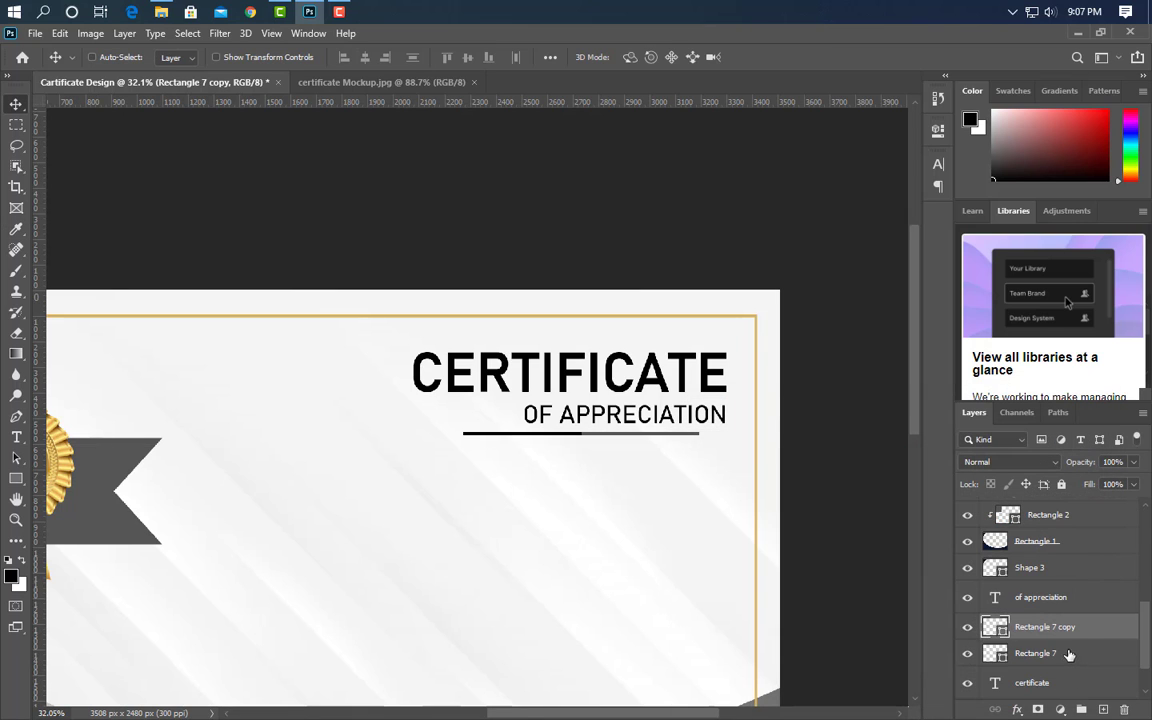
{"action": "left_click", "coordinate": [1035, 653], "text": "ctrl"}
{"action": "key", "text": "ctrl+t"}
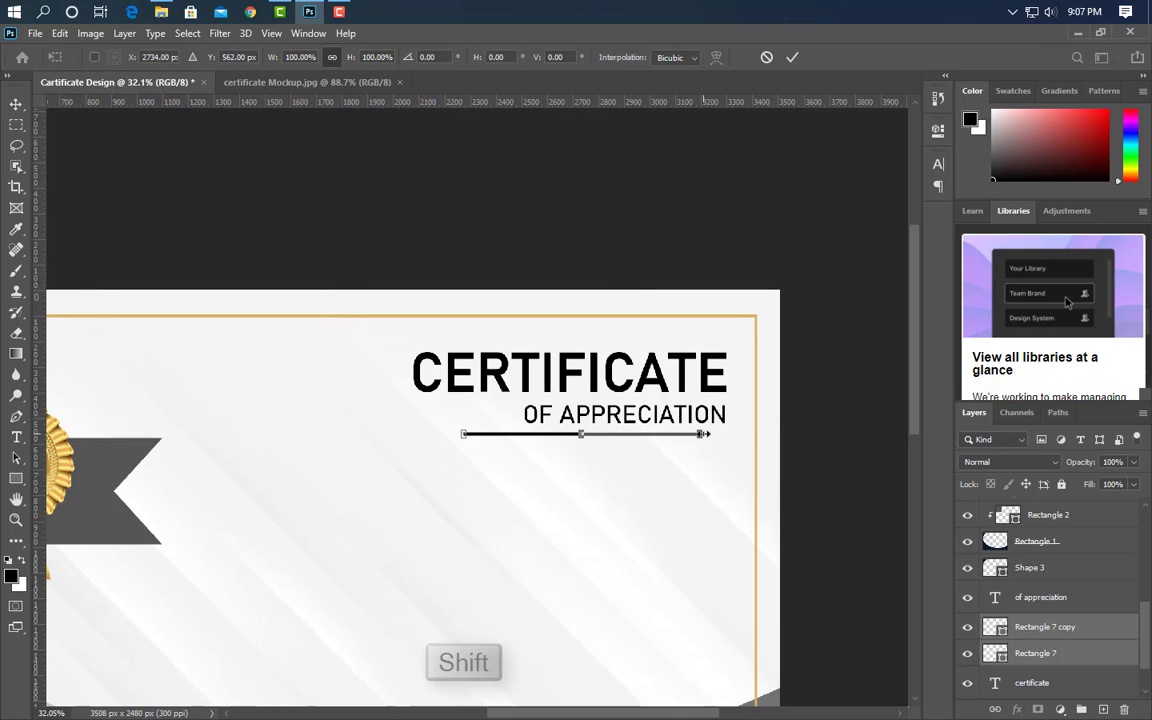
{"action": "left_click_drag", "start_coordinate": [703, 434], "coordinate": [727, 434]}
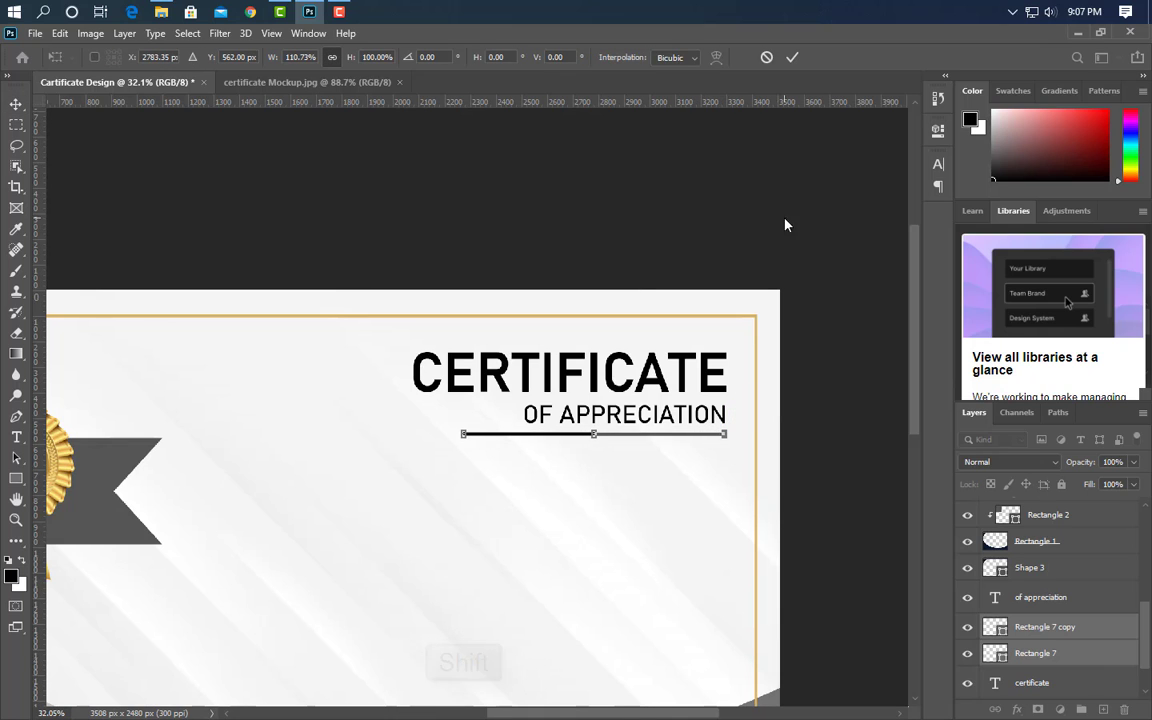
{"action": "left_click", "coordinate": [792, 57]}
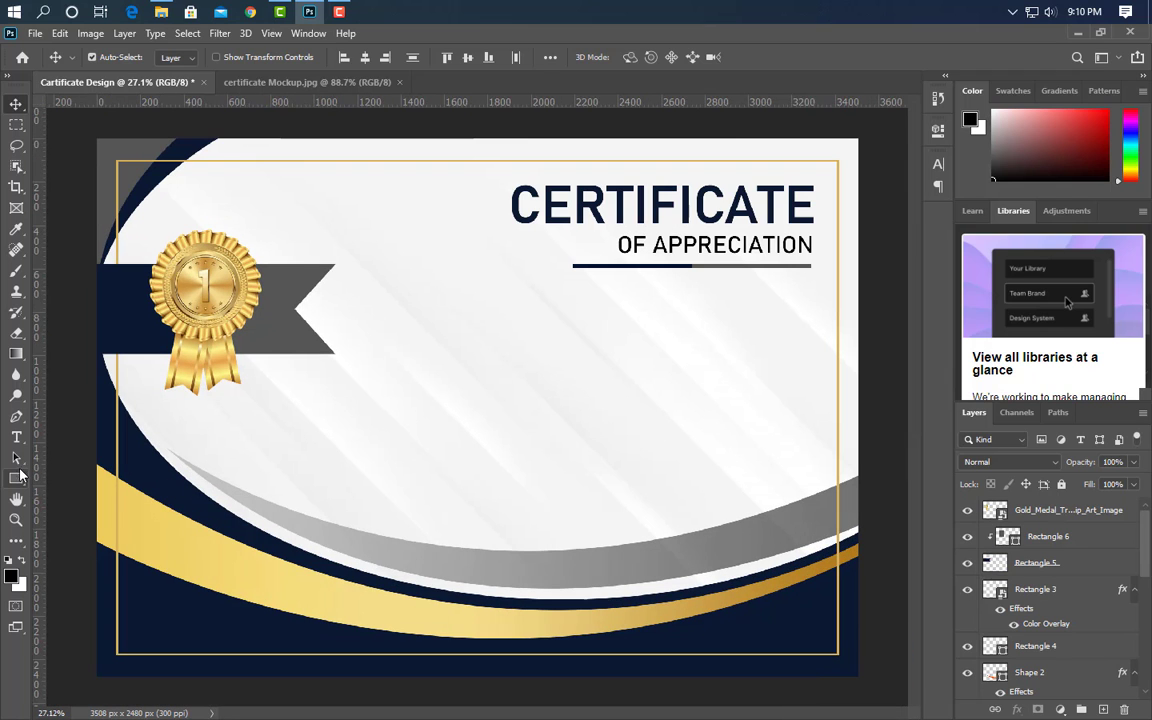
- Add PROUDLY PRESENTED TO beside the medal banner in Bahnschrift SemiBold
{"action": "left_click", "coordinate": [16, 437]}
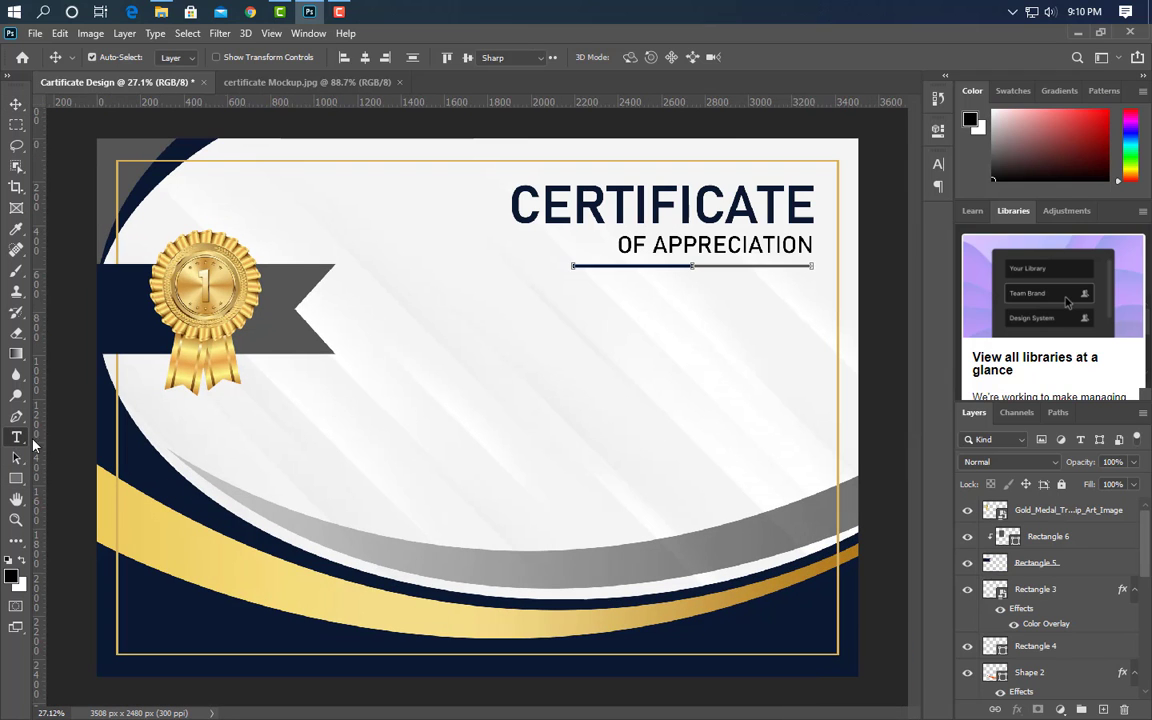
{"action": "left_click", "coordinate": [366, 352]}
{"action": "type", "text": "PROUDLY PRESENTED TO"}
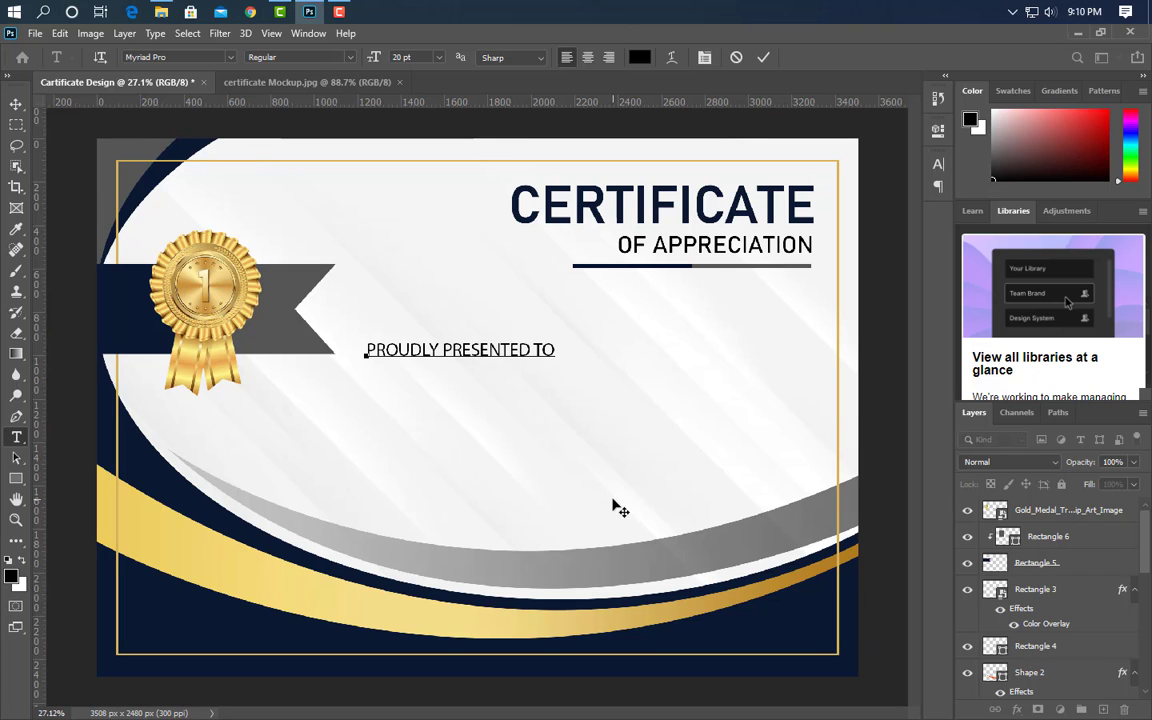
{"action": "left_click", "coordinate": [763, 57]}
{"action": "left_click", "coordinate": [938, 163]}
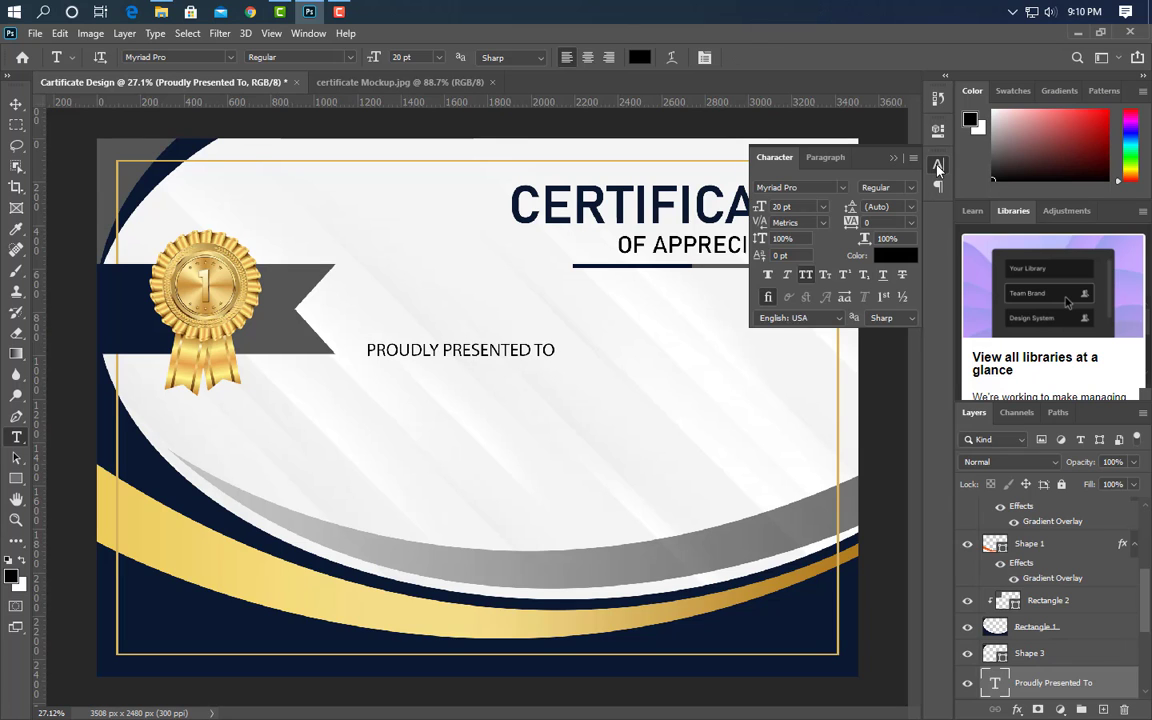
{"action": "left_click", "coordinate": [844, 189]}
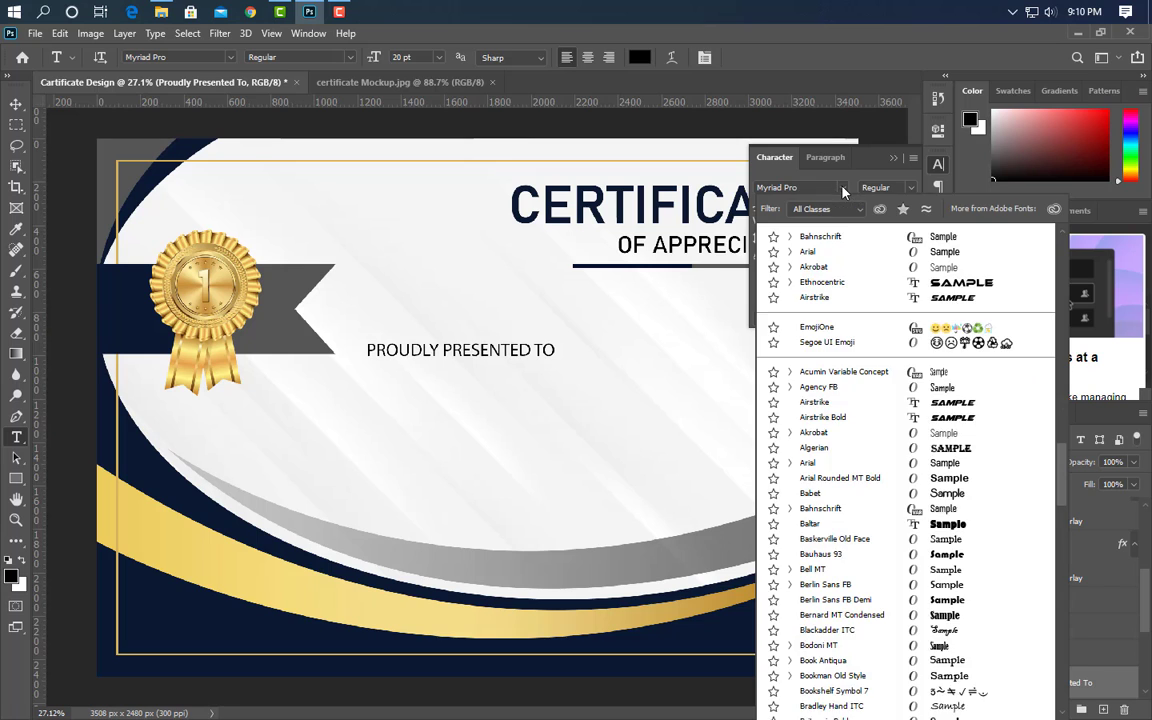
{"action": "left_click_drag", "start_coordinate": [1063, 461], "coordinate": [1064, 239]}
{"action": "left_click", "coordinate": [844, 236]}
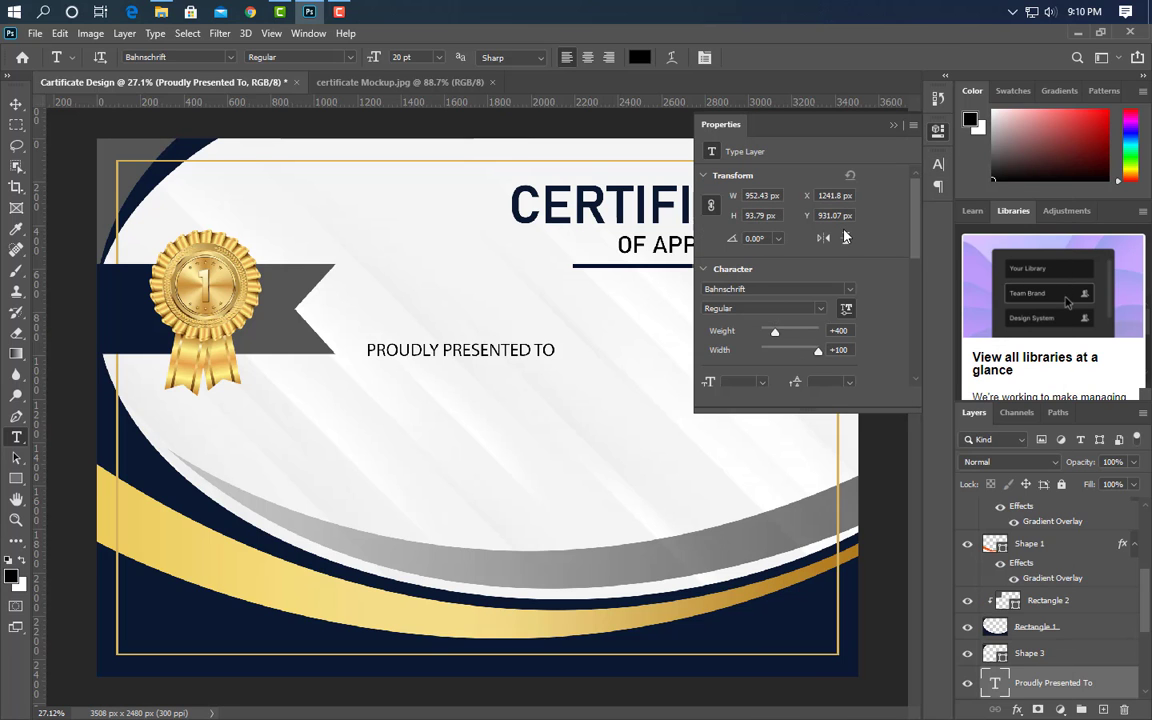
{"action": "left_click", "coordinate": [934, 185]}
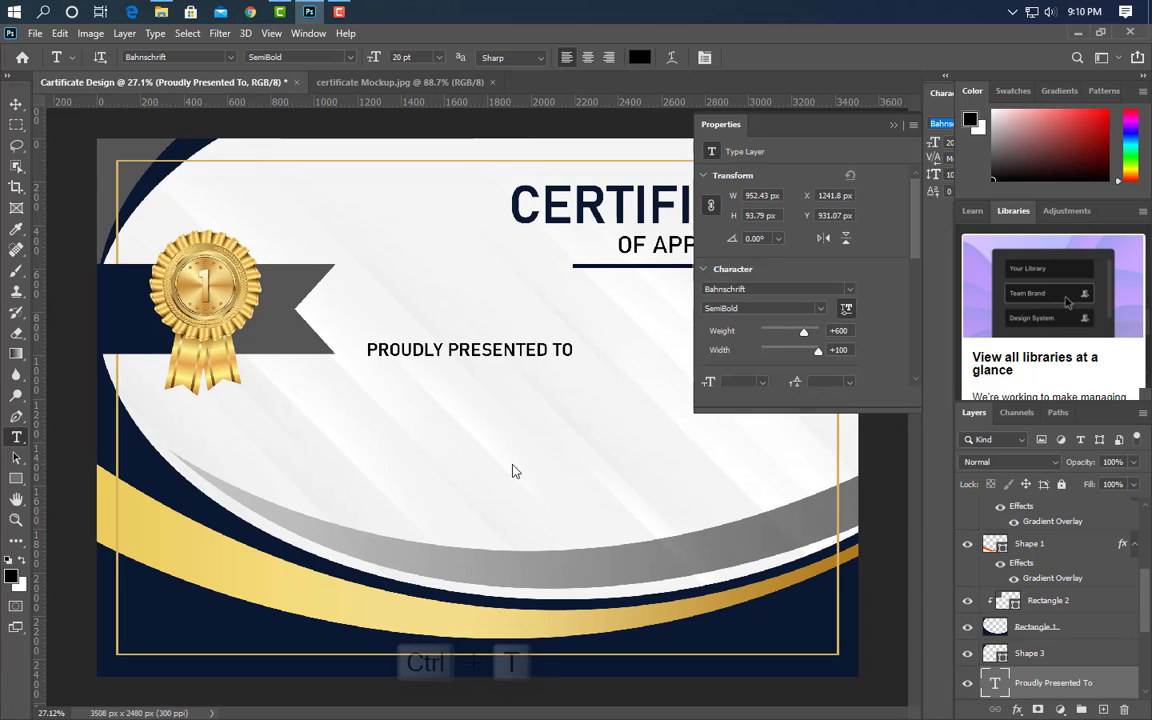
- Enlarge PROUDLY PRESENTED TO to about 24.79 pt and move it up below the heading
{"action": "key", "text": "ctrl+t"}
{"action": "left_click_drag", "start_coordinate": [576, 350], "coordinate": [660, 351]}
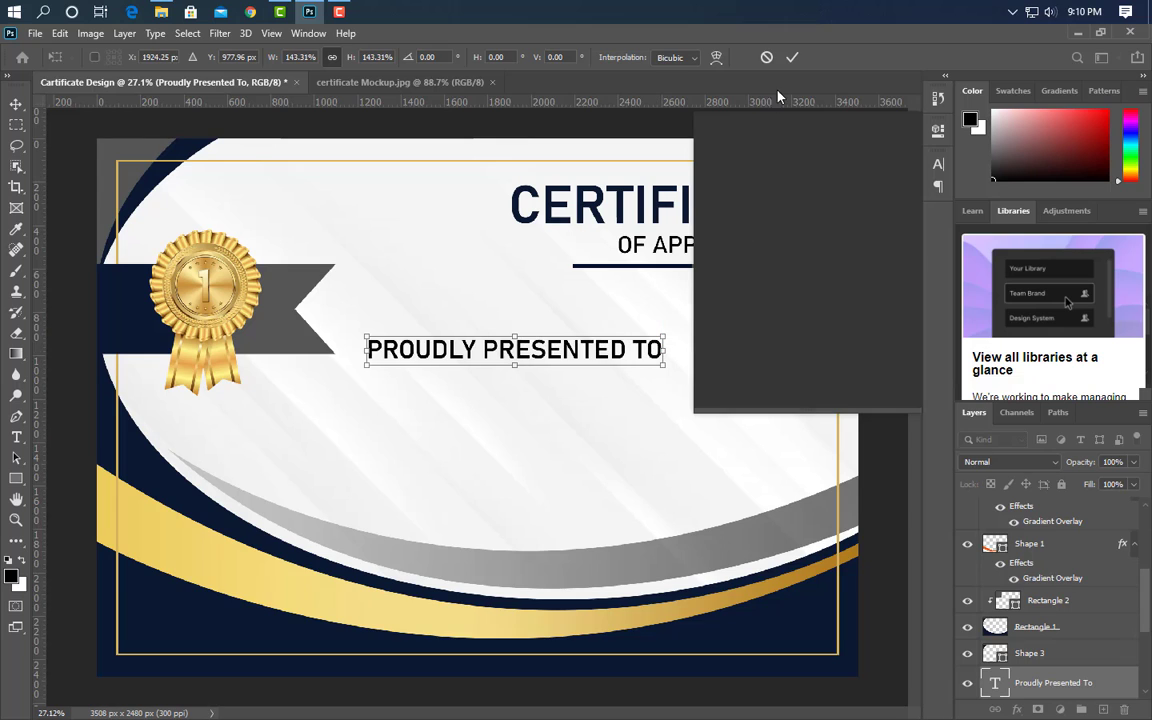
{"action": "left_click", "coordinate": [792, 57]}
{"action": "left_click_drag", "start_coordinate": [510, 356], "coordinate": [510, 344]}
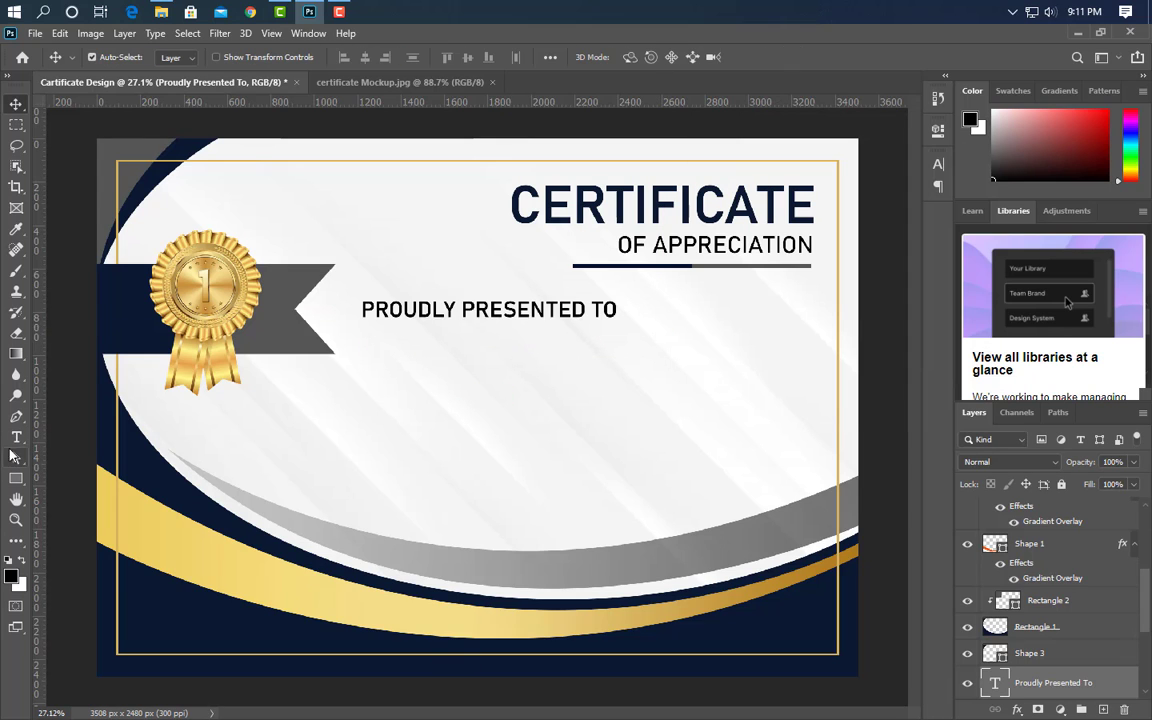
{"action": "left_click", "coordinate": [16, 437]}
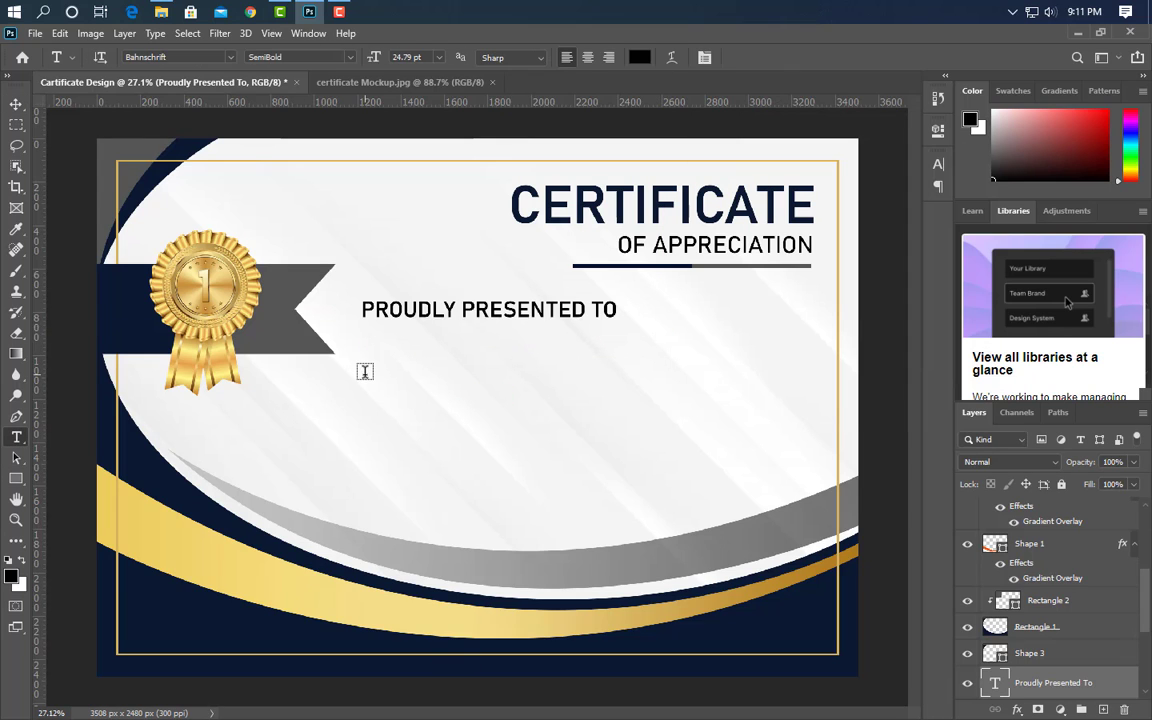
- Add the recipient's name in Bold, enlarged and centred under PROUDLY PRESENTED TO
{"action": "left_click", "coordinate": [365, 371]}
{"action": "type", "text": "MRS. ADI BARBU"}
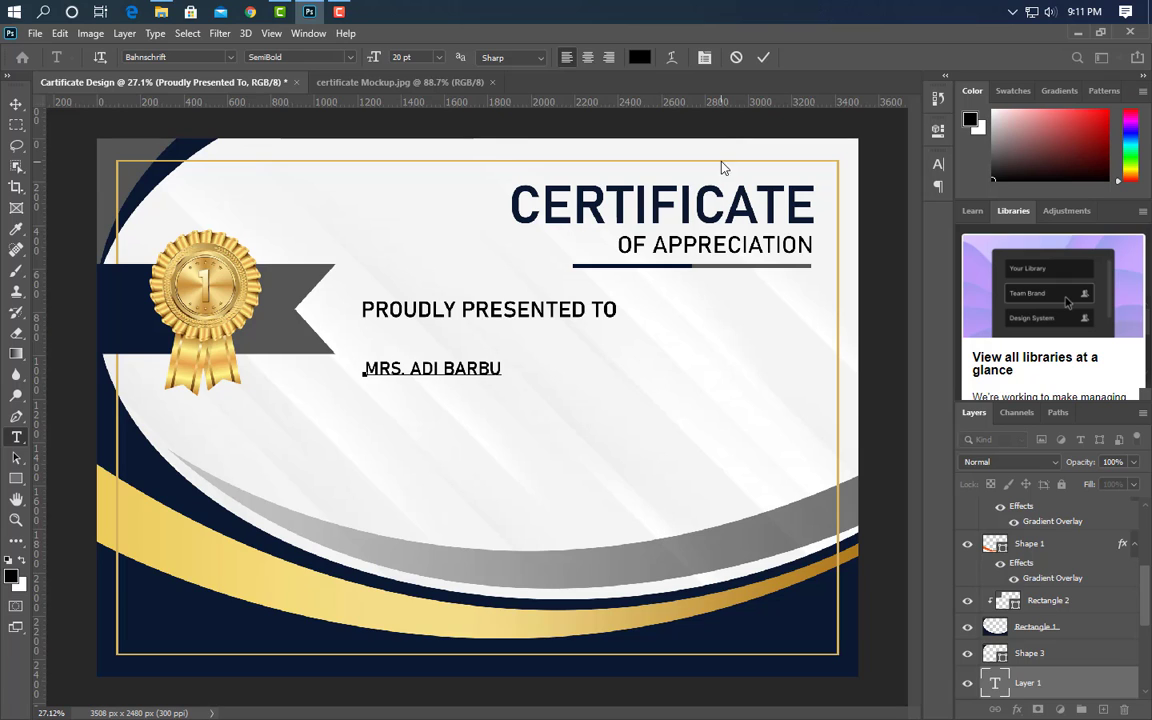
{"action": "left_click", "coordinate": [762, 58]}
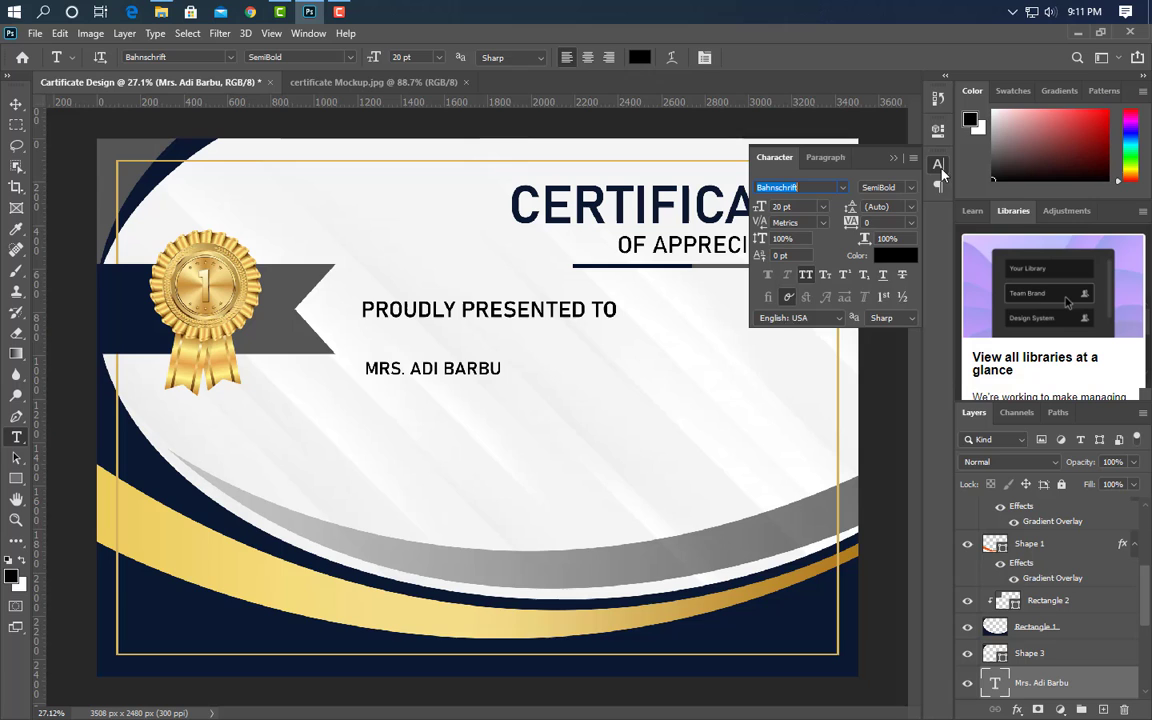
{"action": "left_click", "coordinate": [886, 187]}
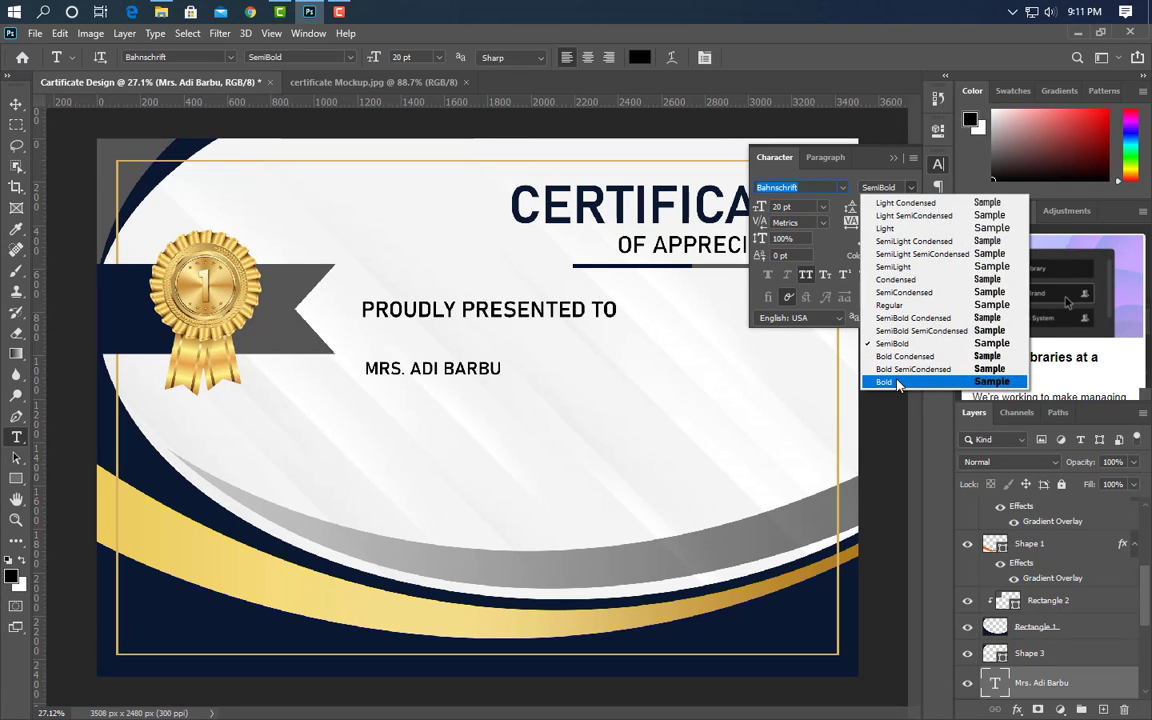
{"action": "left_click", "coordinate": [886, 382]}
{"action": "left_click", "coordinate": [894, 160]}
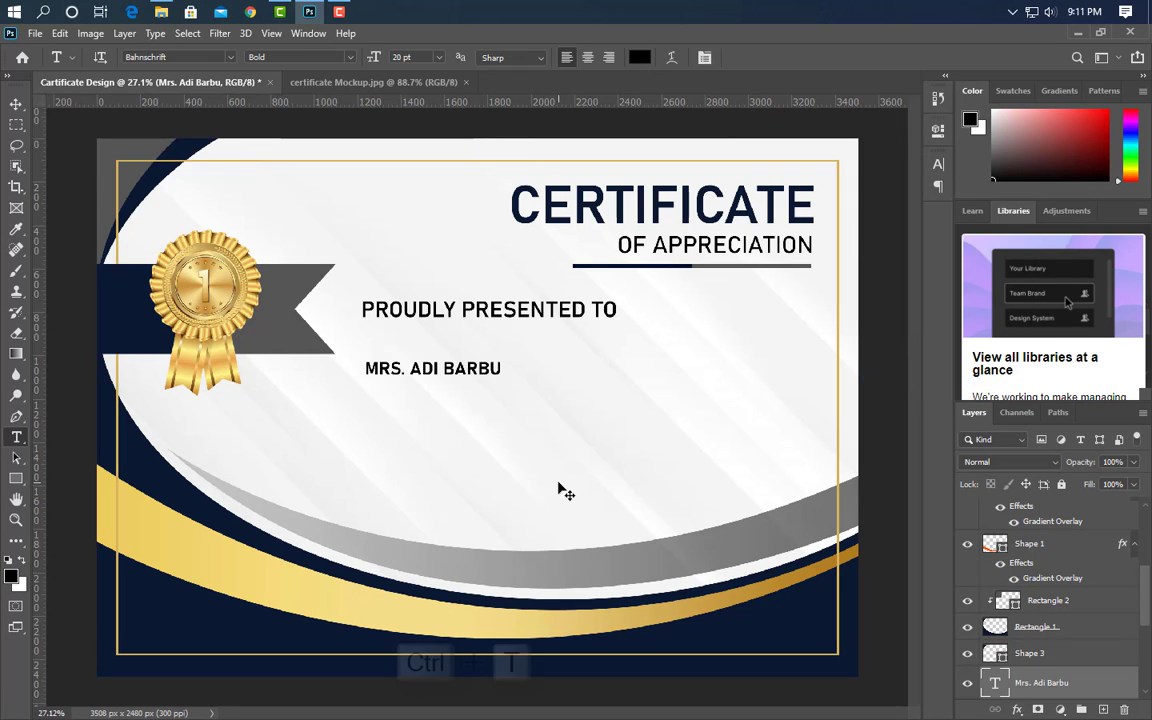
{"action": "key", "text": "ctrl+t"}
{"action": "left_click_drag", "start_coordinate": [509, 368], "coordinate": [603, 378]}
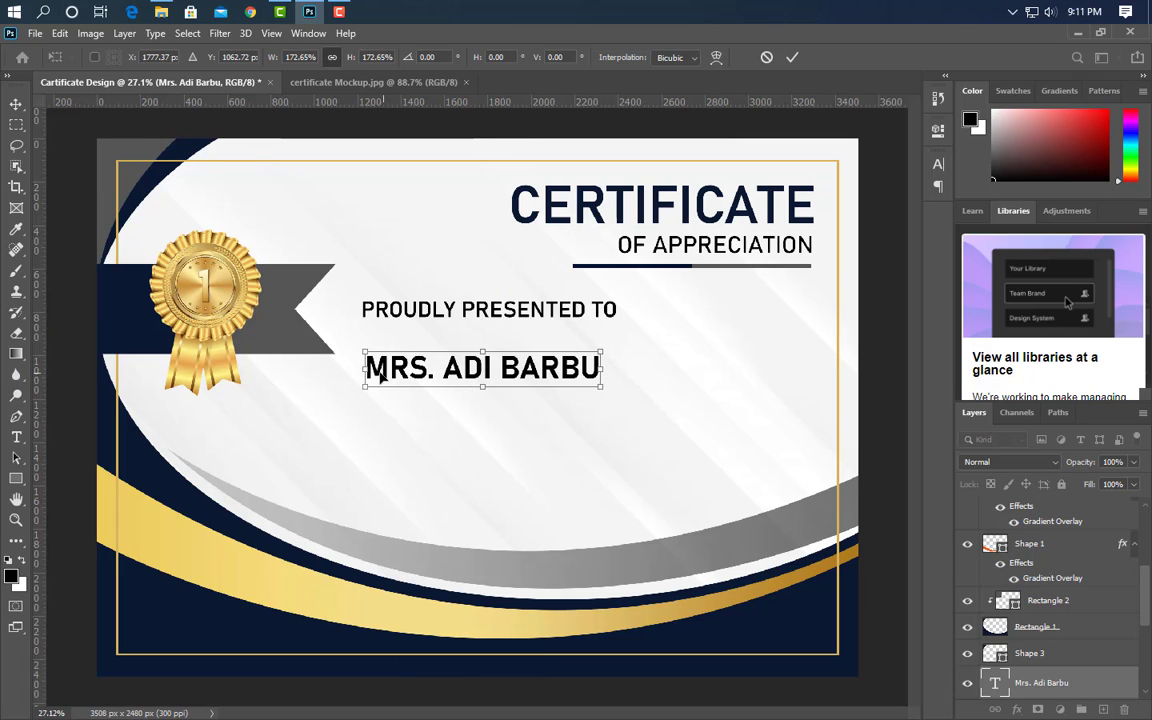
{"action": "left_click_drag", "start_coordinate": [364, 368], "coordinate": [383, 368]}
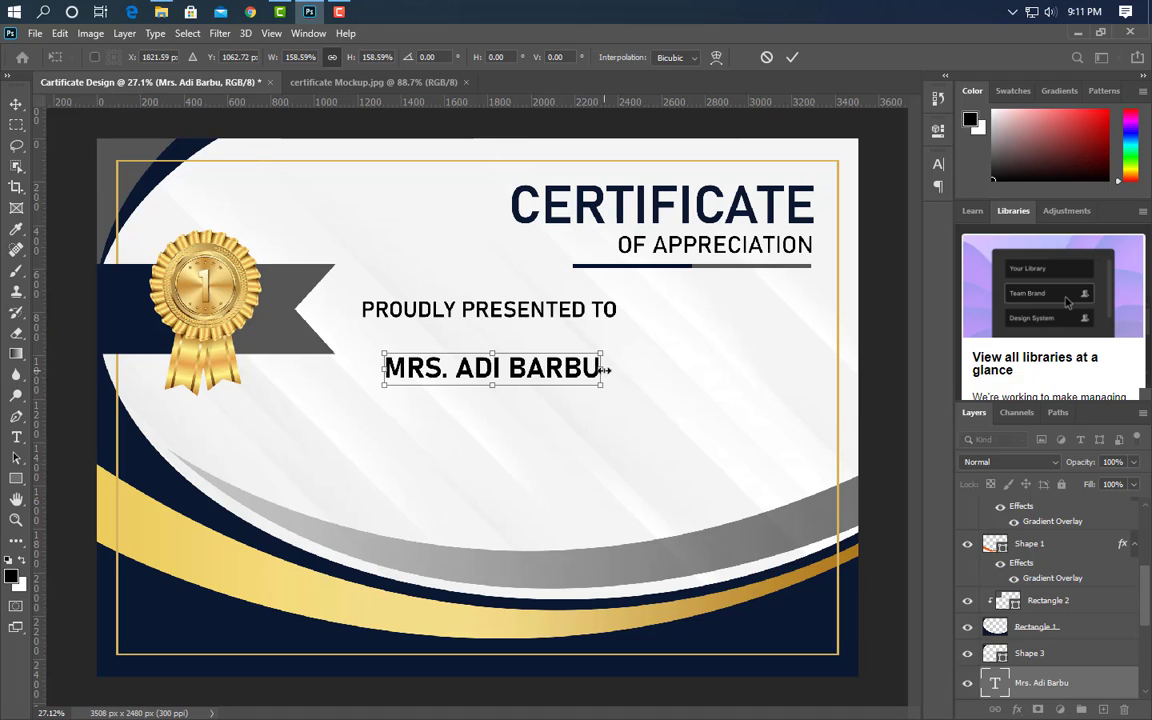
{"action": "left_click_drag", "start_coordinate": [601, 369], "coordinate": [590, 369]}
{"action": "left_click_drag", "start_coordinate": [516, 372], "coordinate": [519, 374]}
{"action": "left_click", "coordinate": [790, 60]}
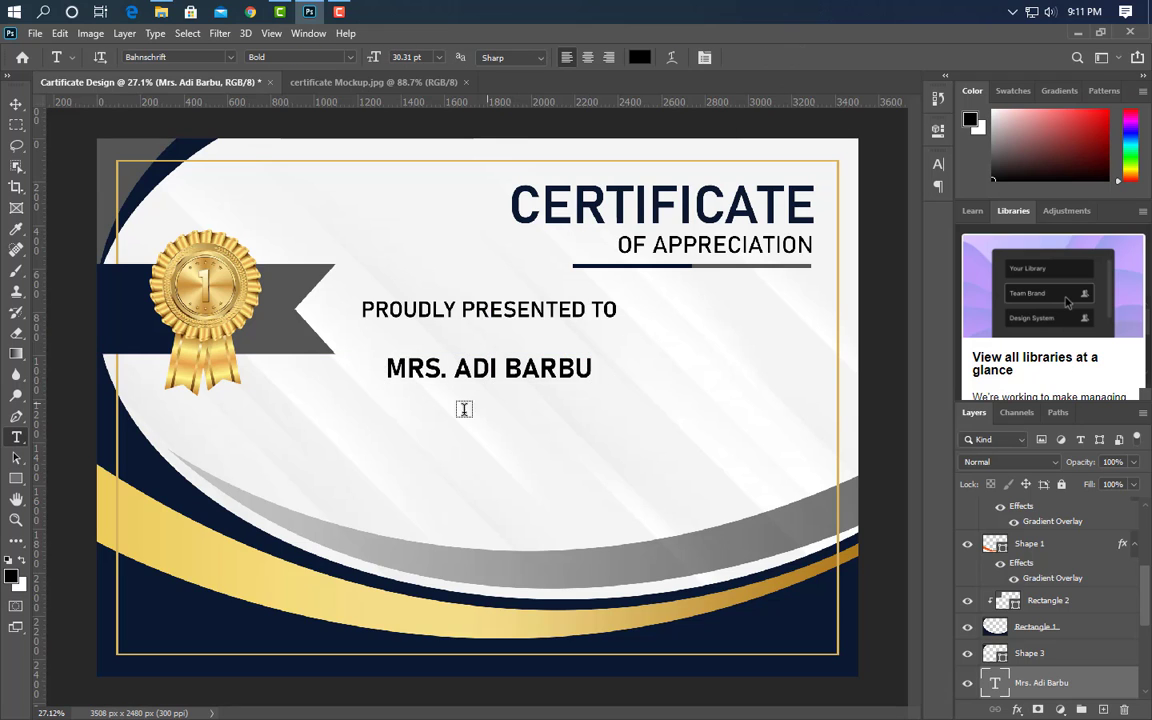
- Add a SemiBold CREATIVE DESIGNER line centred beneath the name
{"action": "left_click", "coordinate": [364, 406]}
{"action": "type", "text": "CREATIVE D"}
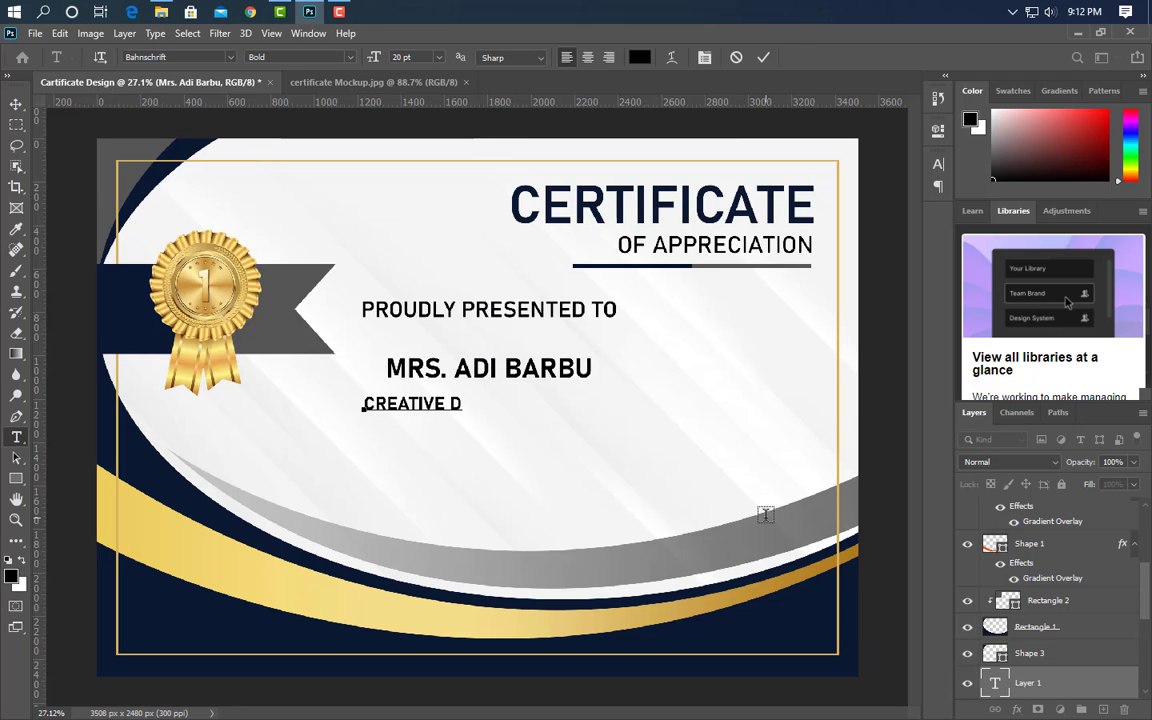
{"action": "type", "text": "ESIGNER"}
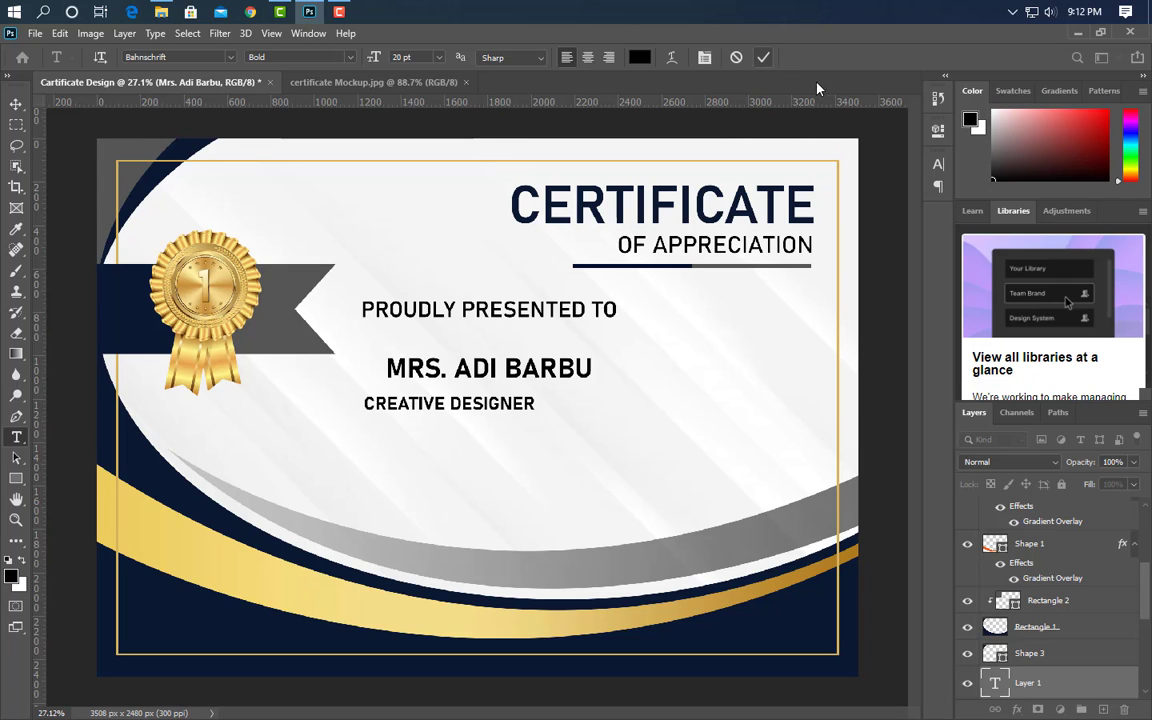
{"action": "key", "text": "ctrl+Return"}
{"action": "left_click", "coordinate": [938, 164]}
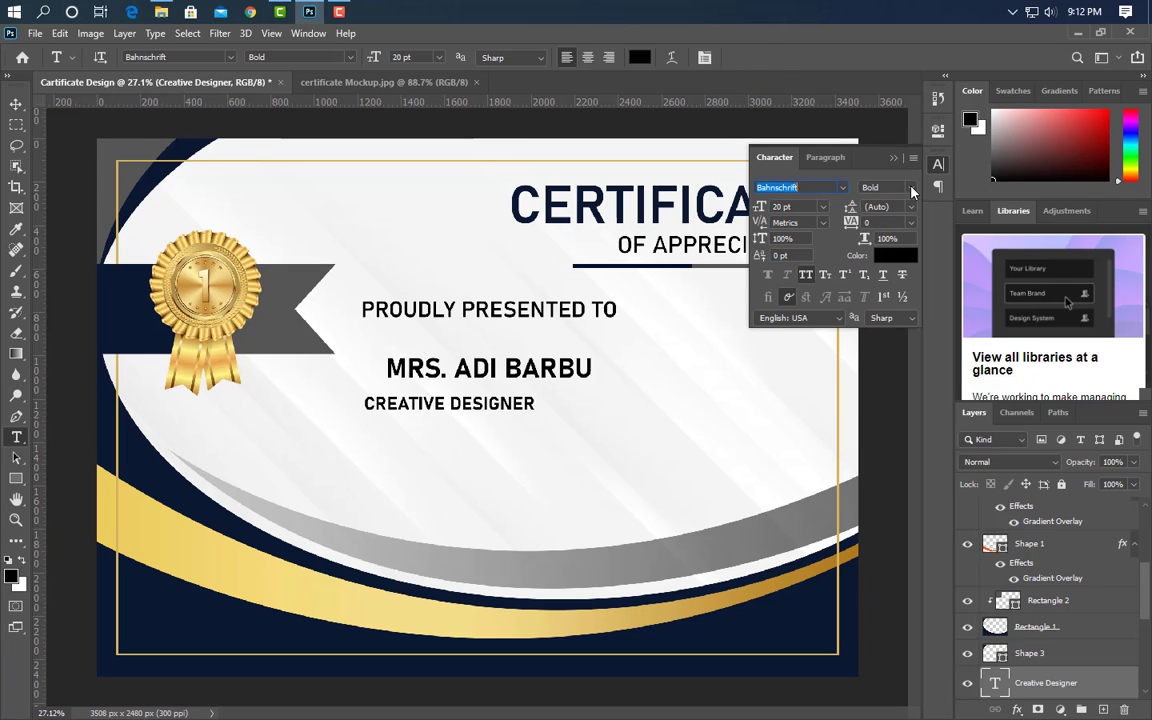
{"action": "left_click", "coordinate": [911, 188]}
{"action": "left_click", "coordinate": [890, 342]}
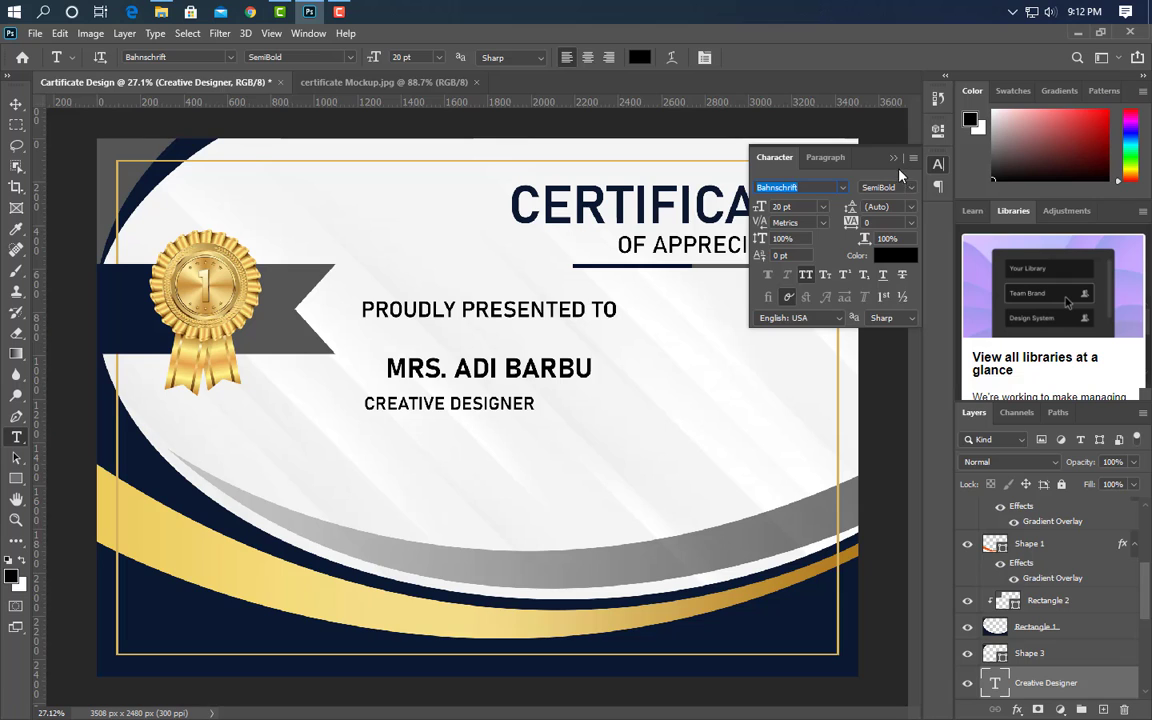
{"action": "left_click", "coordinate": [893, 157]}
{"action": "key", "text": "ctrl+t"}
{"action": "left_click_drag", "start_coordinate": [519, 404], "coordinate": [567, 397]}
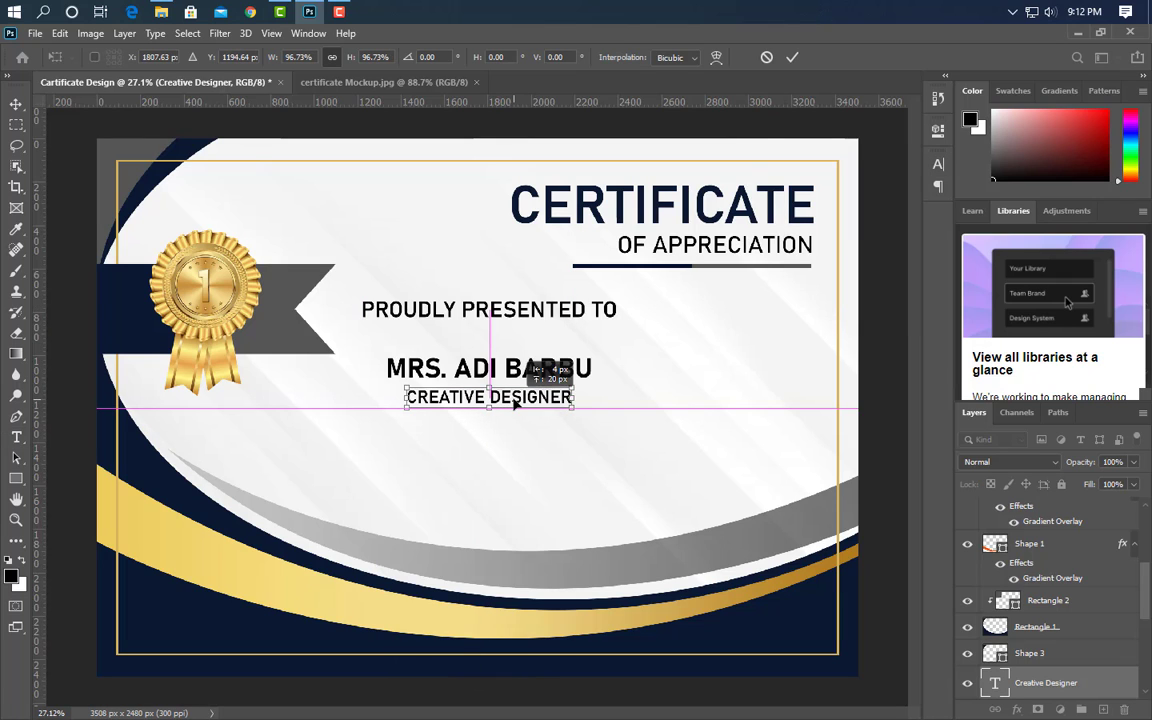
{"action": "left_click", "coordinate": [791, 57]}
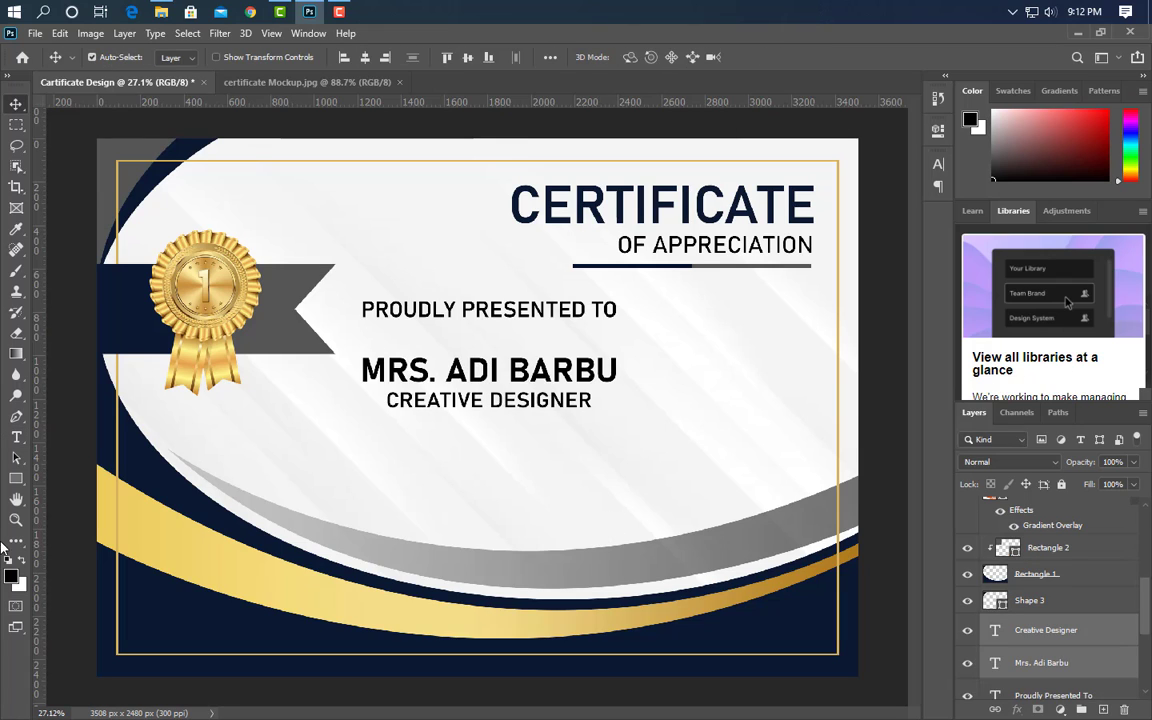
- Draw a rectangle over the name area and add a gradient overlay with a yellow left stop sampled from the gold band
{"action": "left_click", "coordinate": [16, 478]}
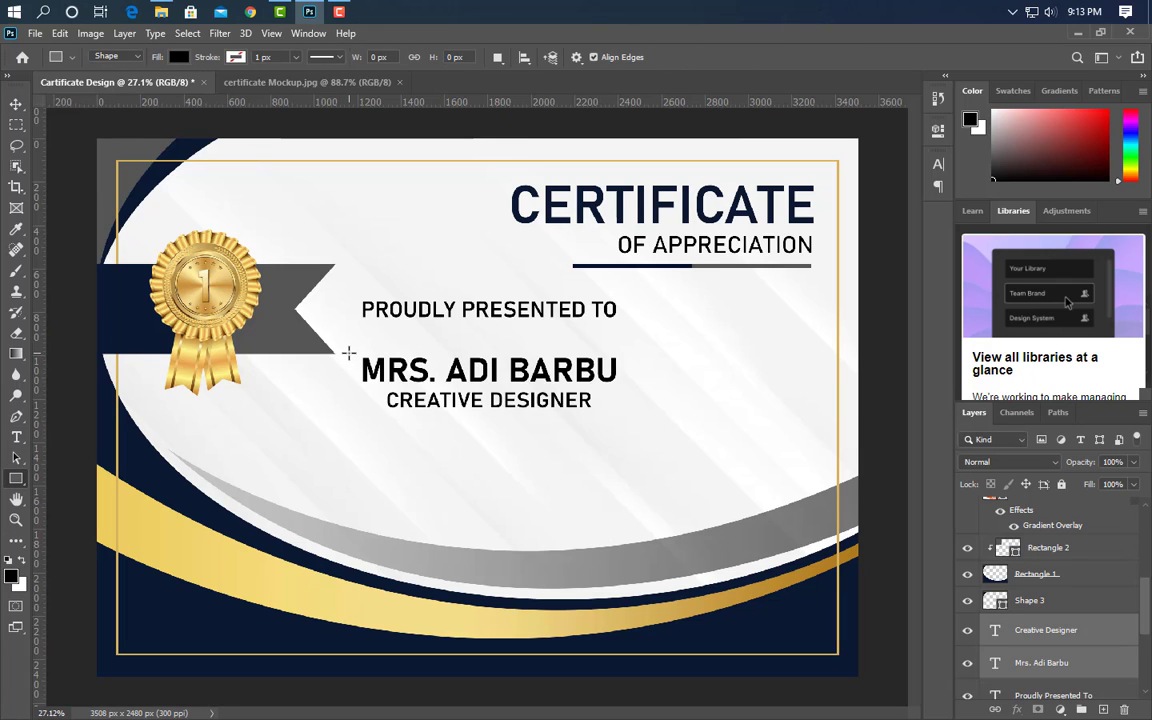
{"action": "left_click_drag", "start_coordinate": [348, 354], "coordinate": [629, 426]}
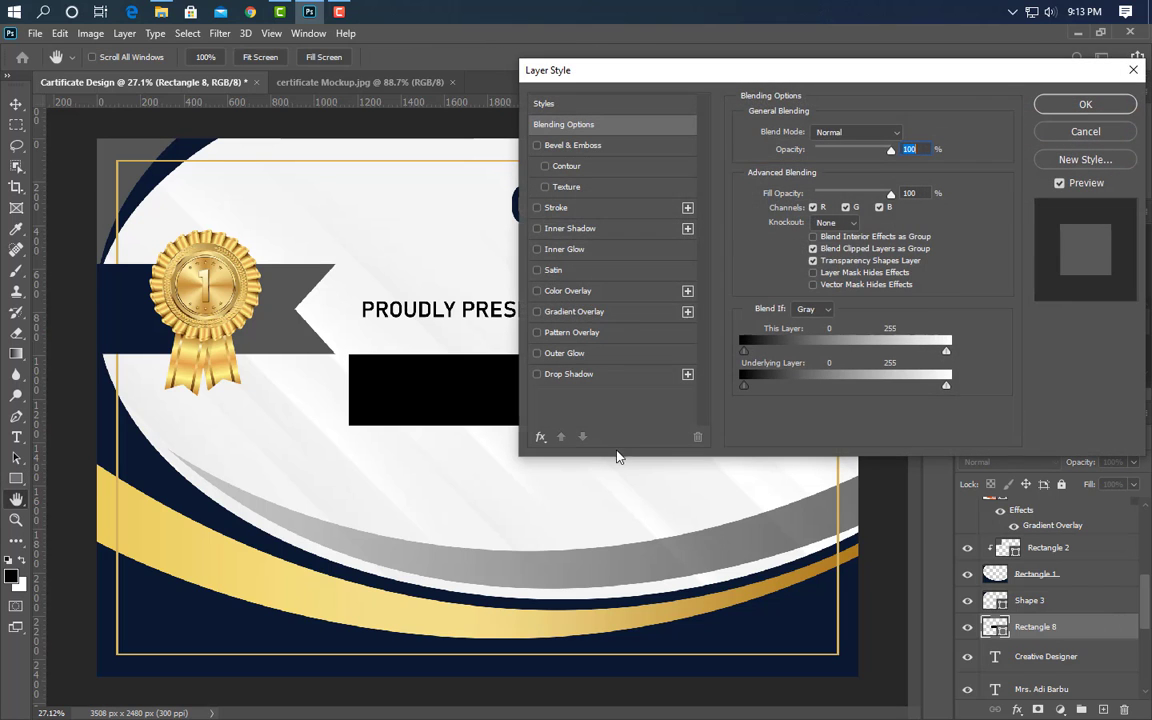
{"action": "left_click", "coordinate": [631, 314]}
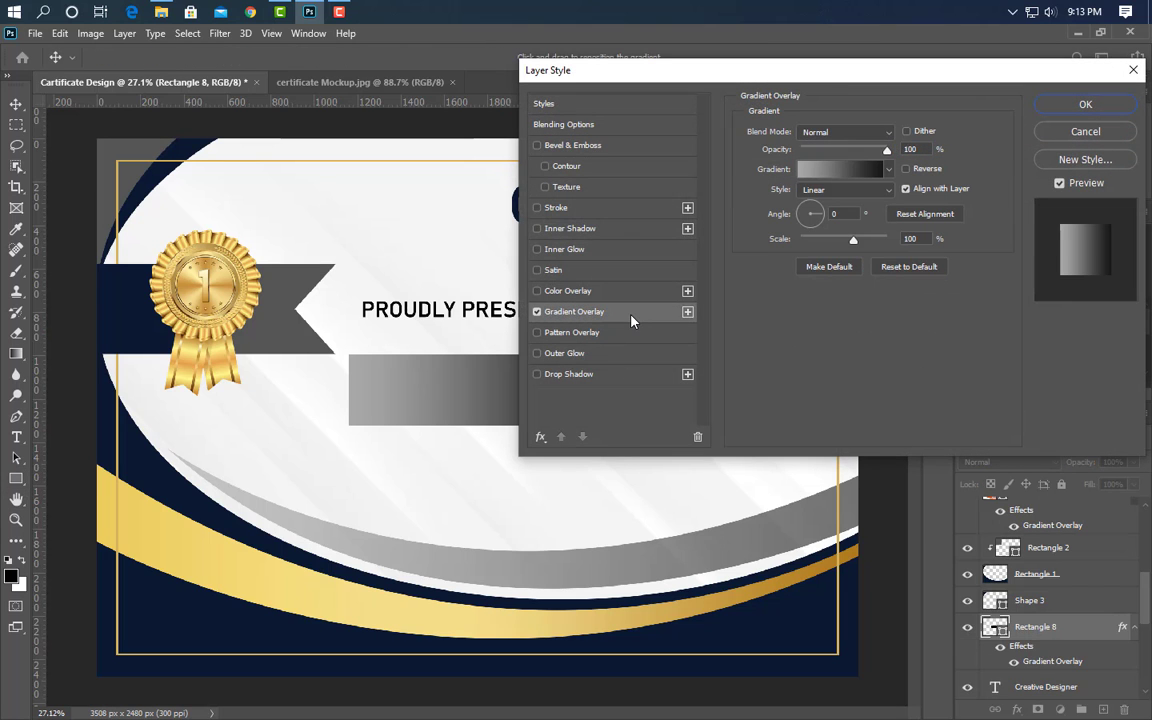
{"action": "left_click", "coordinate": [856, 168]}
{"action": "left_click", "coordinate": [768, 516]}
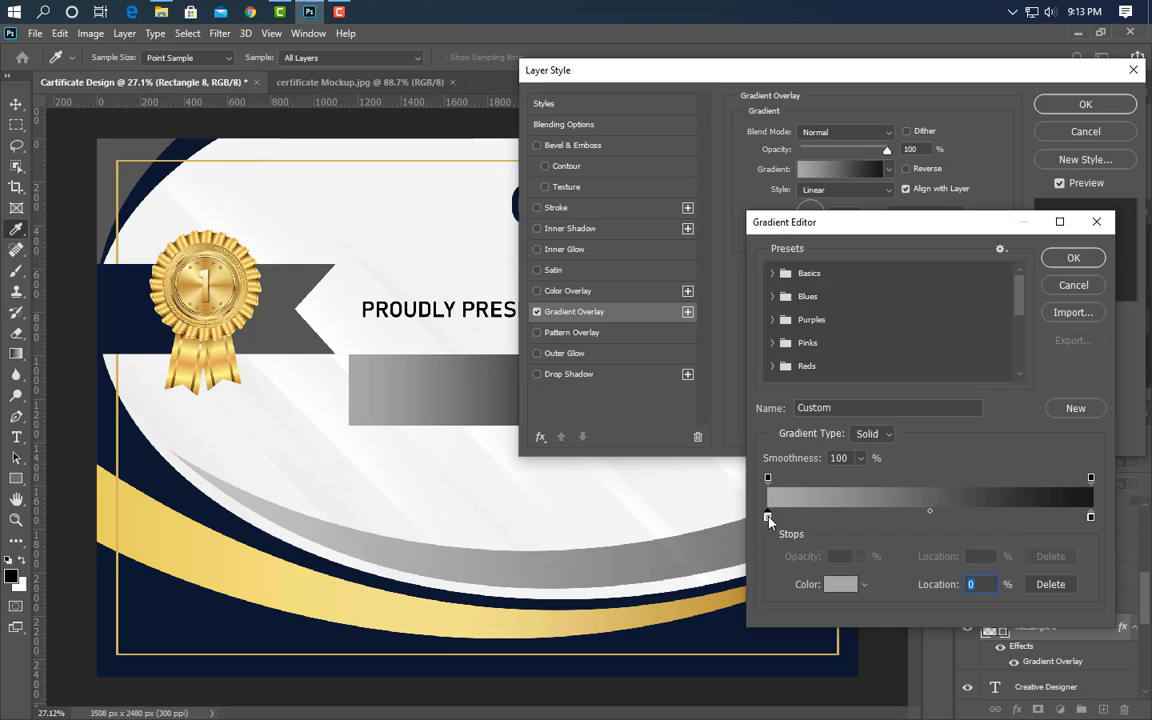
{"action": "double_click", "coordinate": [768, 516]}
{"action": "left_click", "coordinate": [99, 500]}
{"action": "left_click", "coordinate": [1049, 440]}
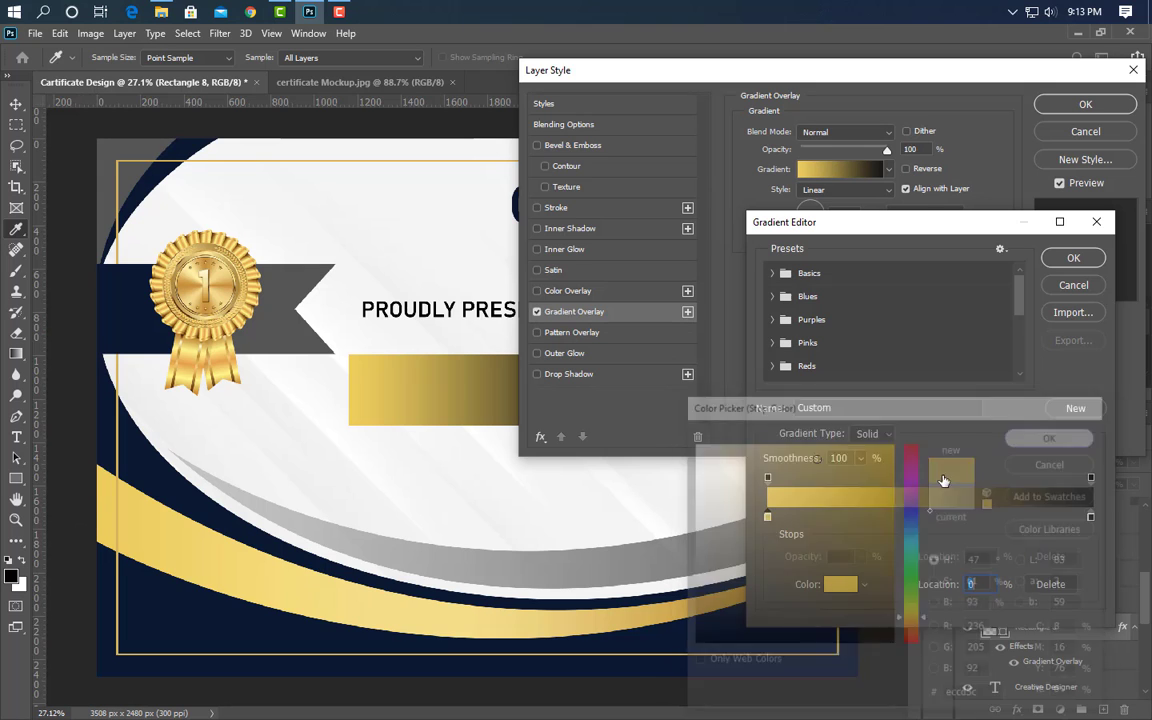
- Add a lighter yellow middle stop and a gold end stop, then apply the yellow-to-gold overlay
{"action": "left_click", "coordinate": [932, 520]}
{"action": "double_click", "coordinate": [932, 520]}
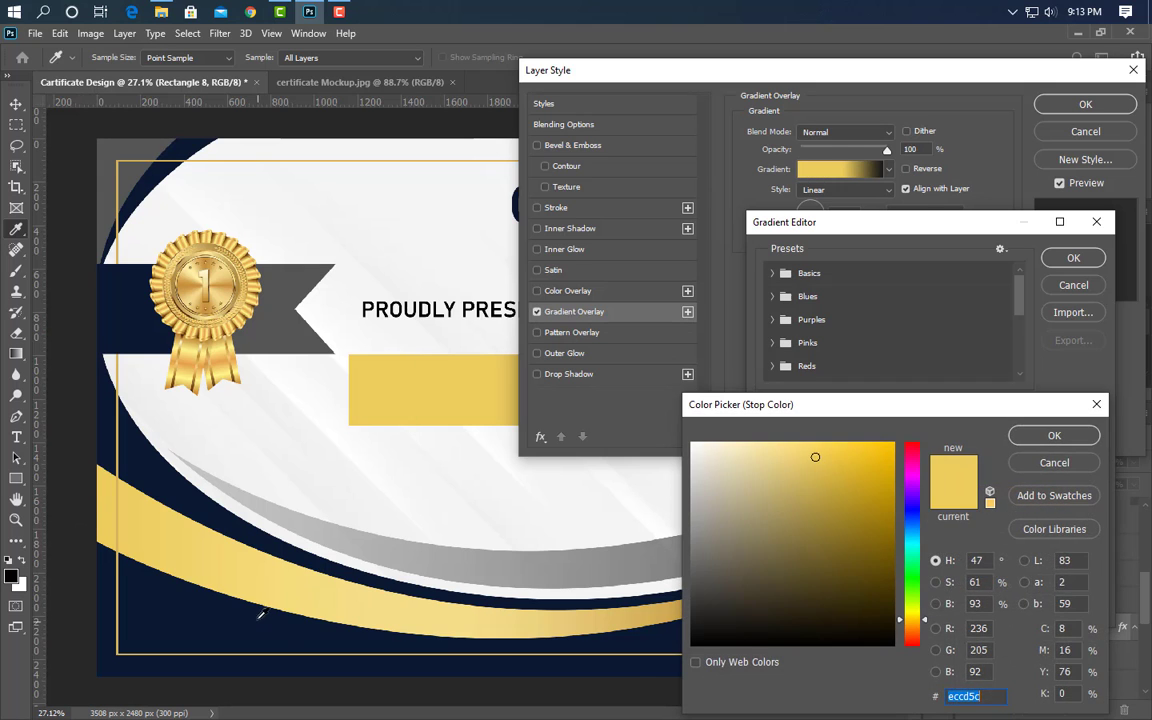
{"action": "left_click", "coordinate": [534, 597]}
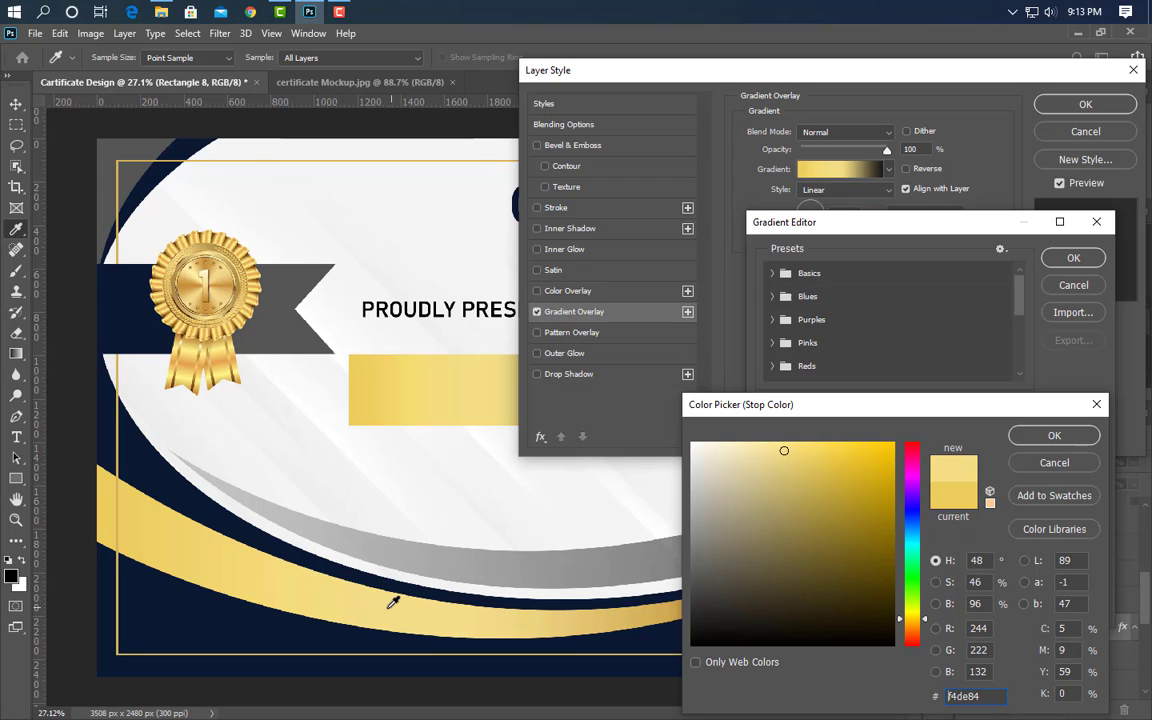
{"action": "left_click", "coordinate": [1055, 438]}
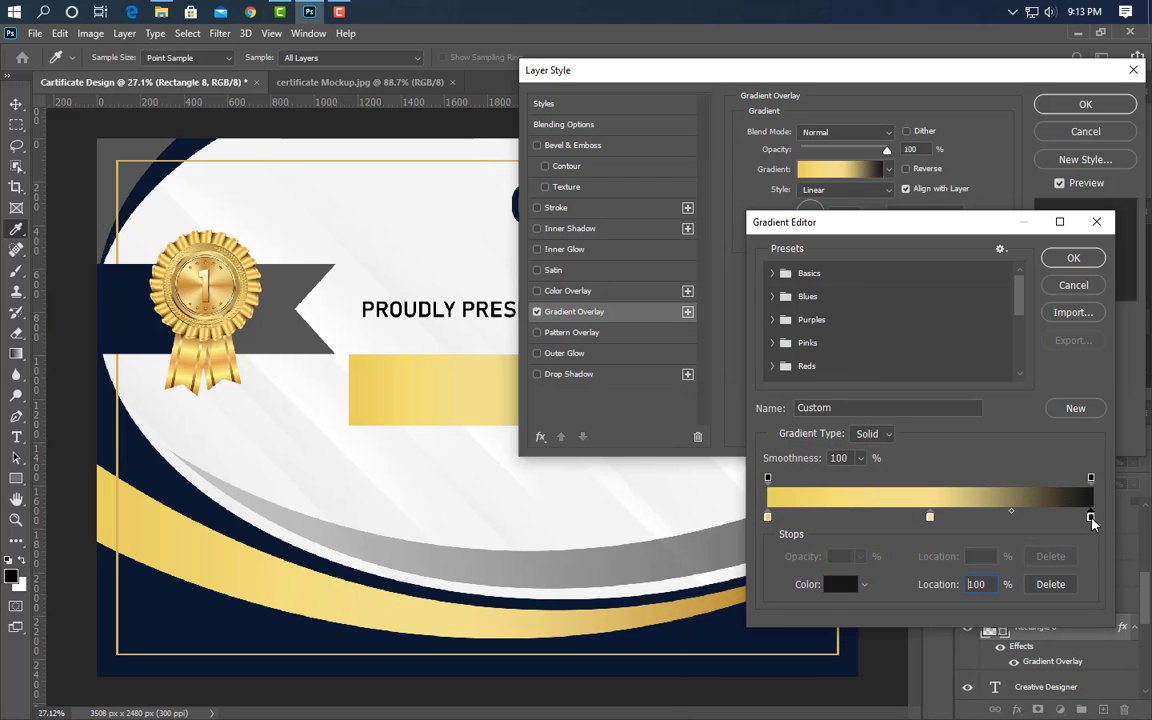
{"action": "double_click", "coordinate": [1091, 518]}
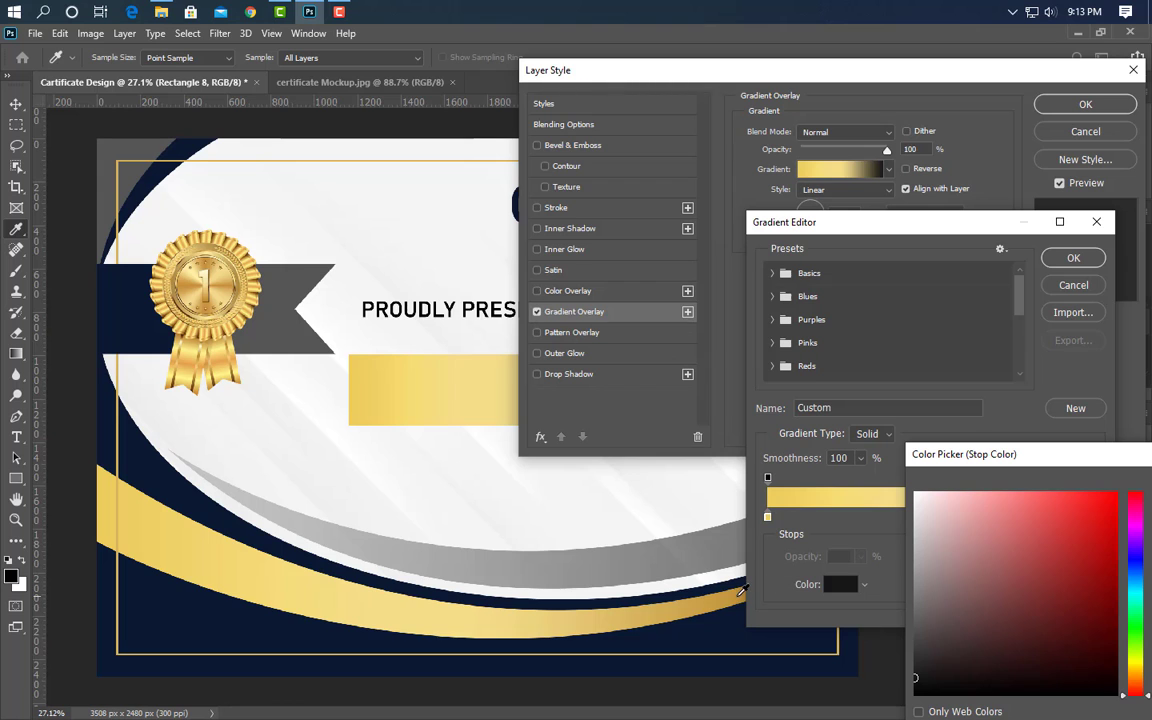
{"action": "left_click", "coordinate": [741, 592]}
{"action": "left_click_drag", "start_coordinate": [1128, 455], "coordinate": [874, 455]}
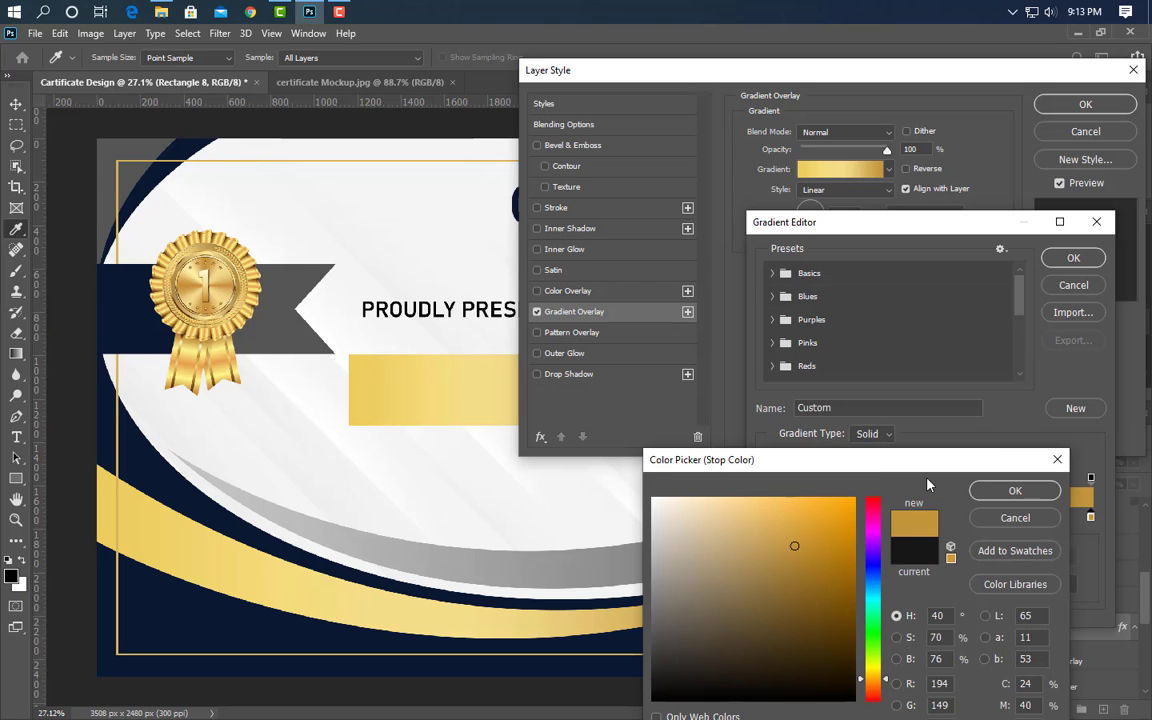
{"action": "left_click", "coordinate": [1016, 489]}
{"action": "left_click", "coordinate": [1076, 257]}
{"action": "left_click", "coordinate": [1088, 105]}
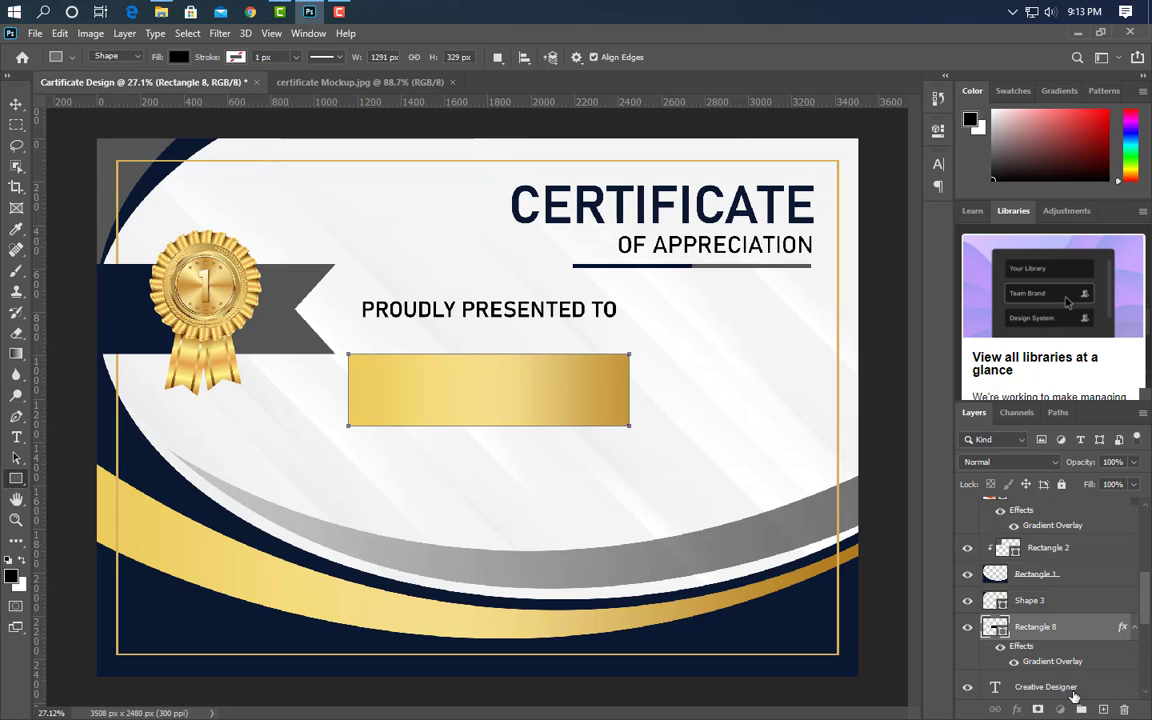
- Move the recipient name and CREATIVE DESIGNER text layers above the gold rectangle
{"action": "left_click", "coordinate": [1074, 688]}
{"action": "scroll", "coordinate": [1073, 657], "scroll_direction": "down", "scroll_amount": 1}
{"action": "left_click", "coordinate": [1066, 665], "text": "shift"}
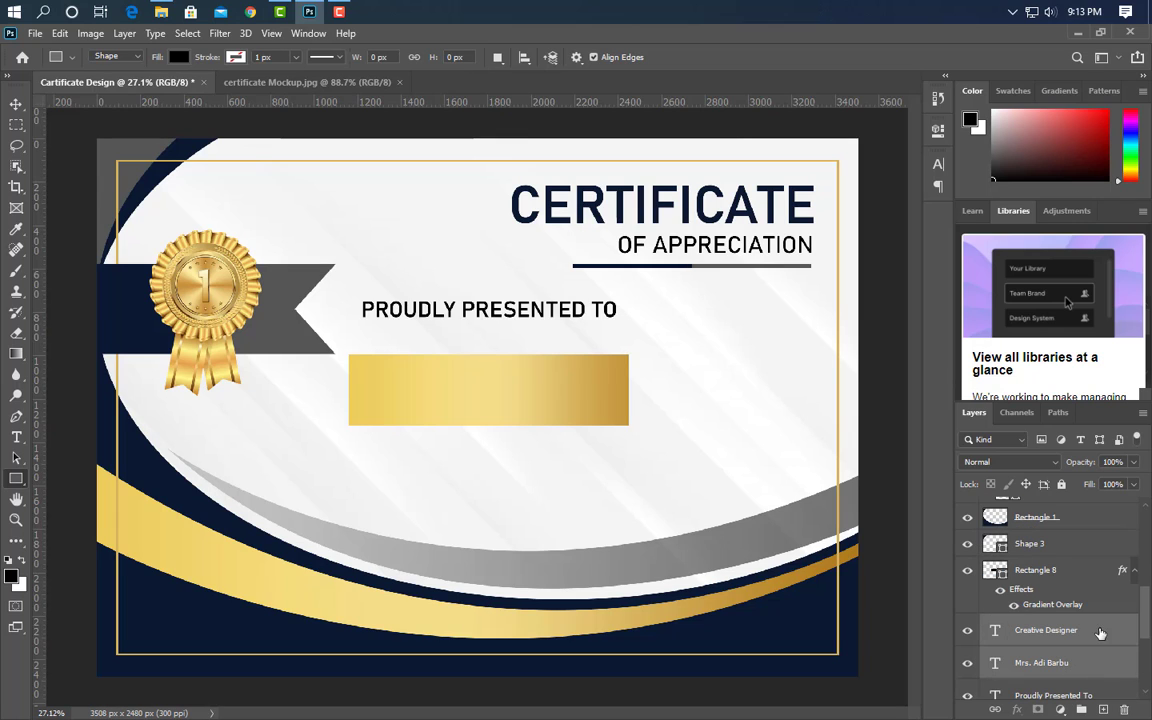
{"action": "left_click_drag", "start_coordinate": [1092, 607], "coordinate": [1082, 562]}
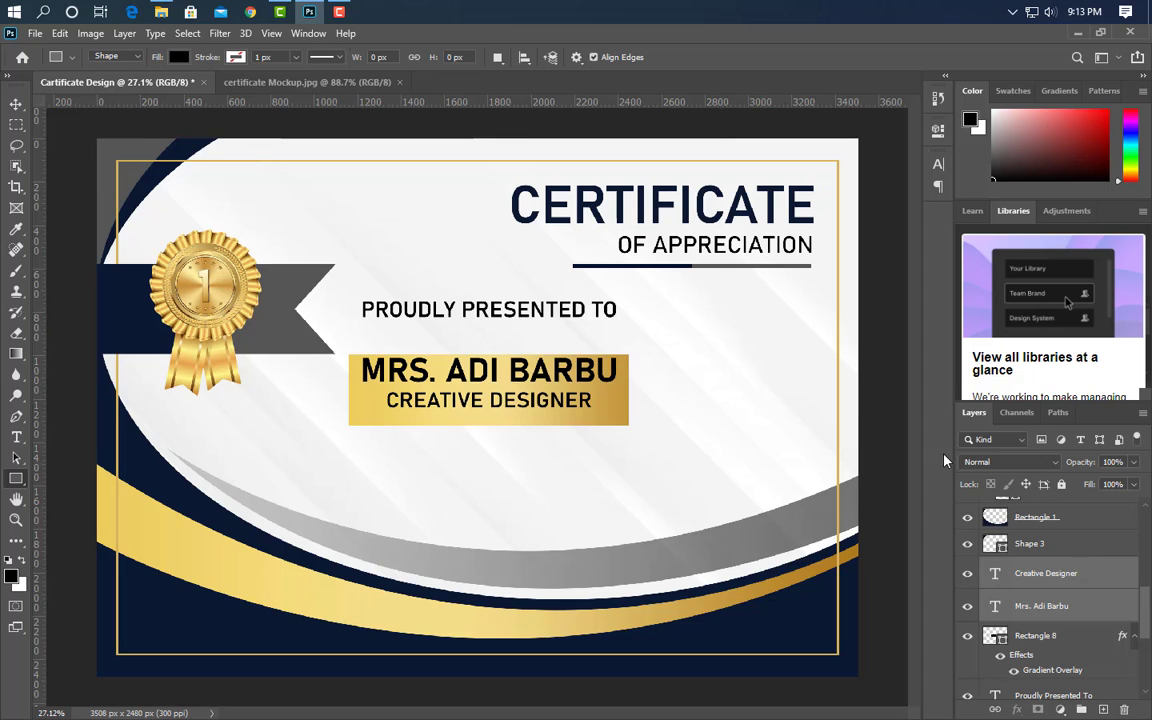
- Nudge the name text down, place a small star image, and copy it into a row of five
{"action": "left_click", "coordinate": [14, 106]}
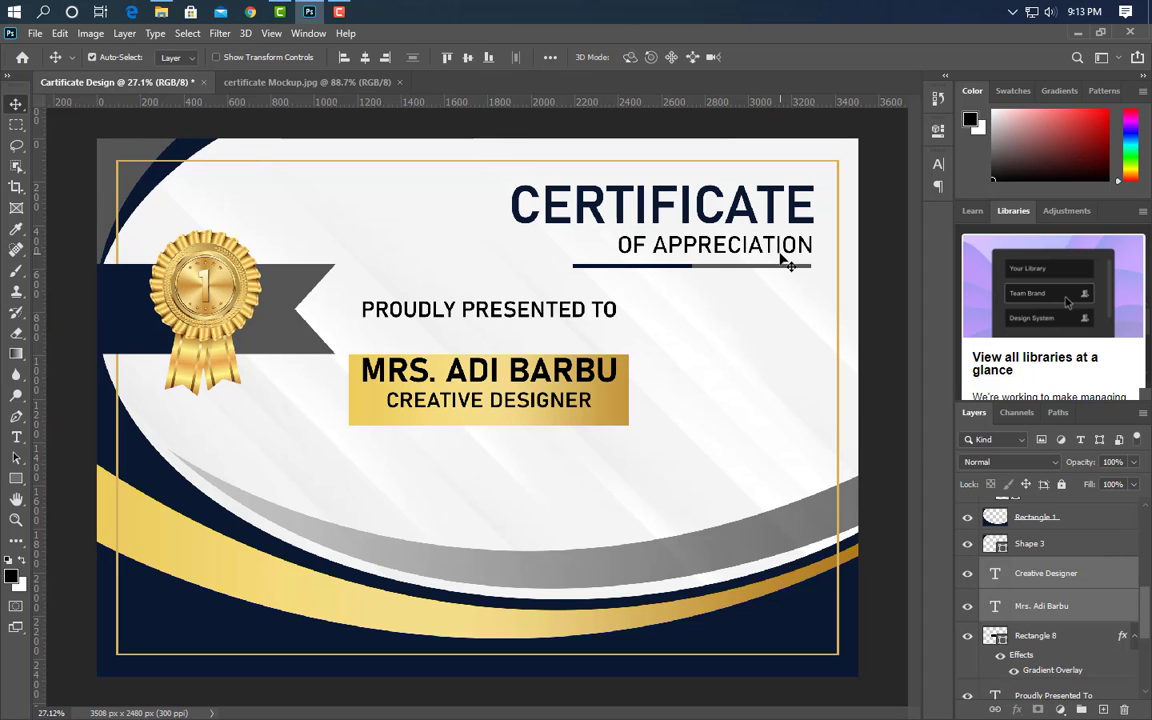
{"action": "key", "text": "Down"}
{"action": "key", "text": "Down"}
{"action": "key", "text": "Down"}
{"action": "key", "text": "Down"}
{"action": "key", "text": "Down"}
{"action": "key", "text": "Down"}
{"action": "key", "text": "Down"}
{"action": "key", "text": "Down"}
{"action": "key", "text": "Down"}
{"action": "key", "text": "Down"}
{"action": "key", "text": "Down"}
{"action": "key", "text": "Down"}
{"action": "key", "text": "Down"}
{"action": "key", "text": "Down"}
{"action": "key", "text": "Down"}
{"action": "key", "text": "Down"}
{"action": "key", "text": "Down"}
{"action": "key", "text": "Down"}
{"action": "key", "text": "Down"}
{"action": "key", "text": "Down"}
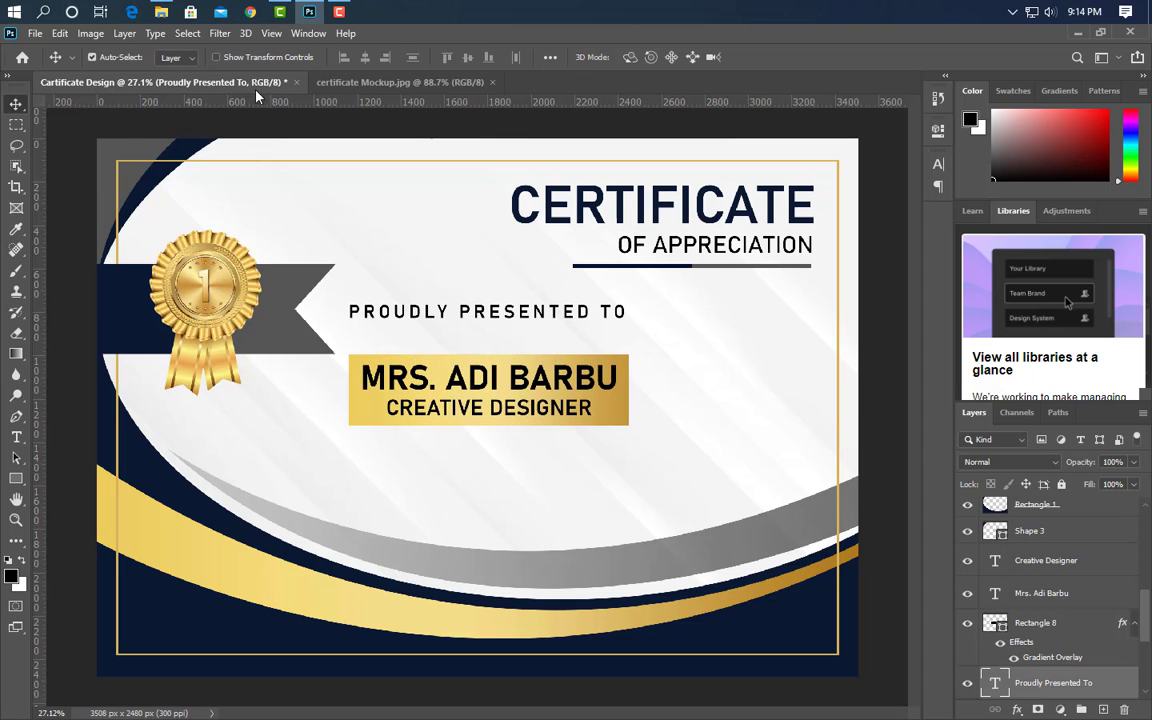
{"action": "left_click", "coordinate": [310, 12]}
{"action": "left_click_drag", "start_coordinate": [985, 172], "coordinate": [420, 440]}
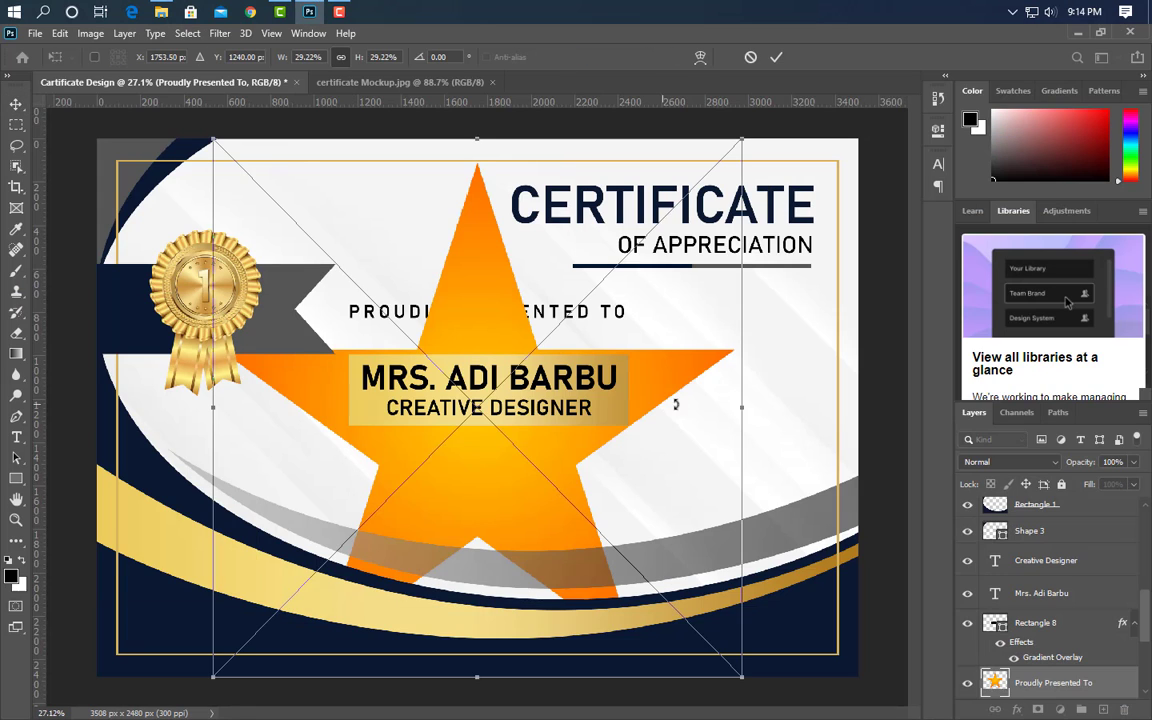
{"action": "left_click_drag", "start_coordinate": [743, 405], "coordinate": [425, 450]}
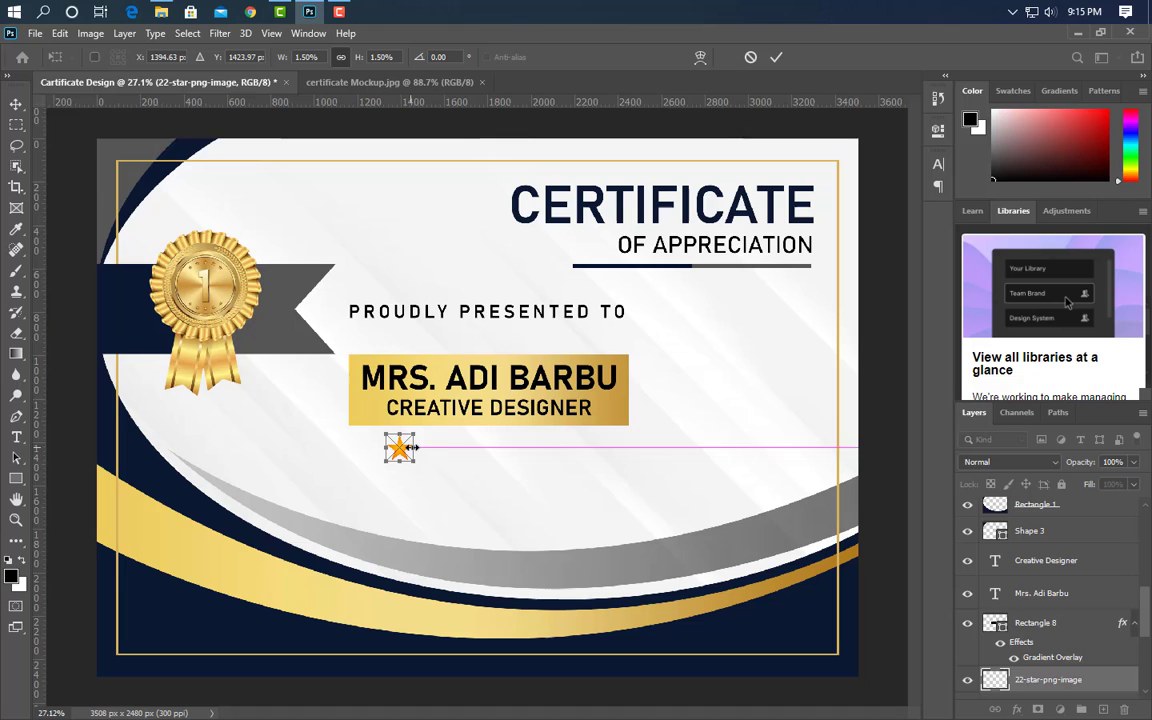
{"action": "left_click", "coordinate": [776, 61]}
{"action": "left_click_drag", "start_coordinate": [400, 453], "coordinate": [568, 455]}
- Select all five star layers, narrow the row, and centre it beneath the name banner
{"action": "scroll", "coordinate": [1073, 620], "scroll_direction": "down", "scroll_amount": 4}
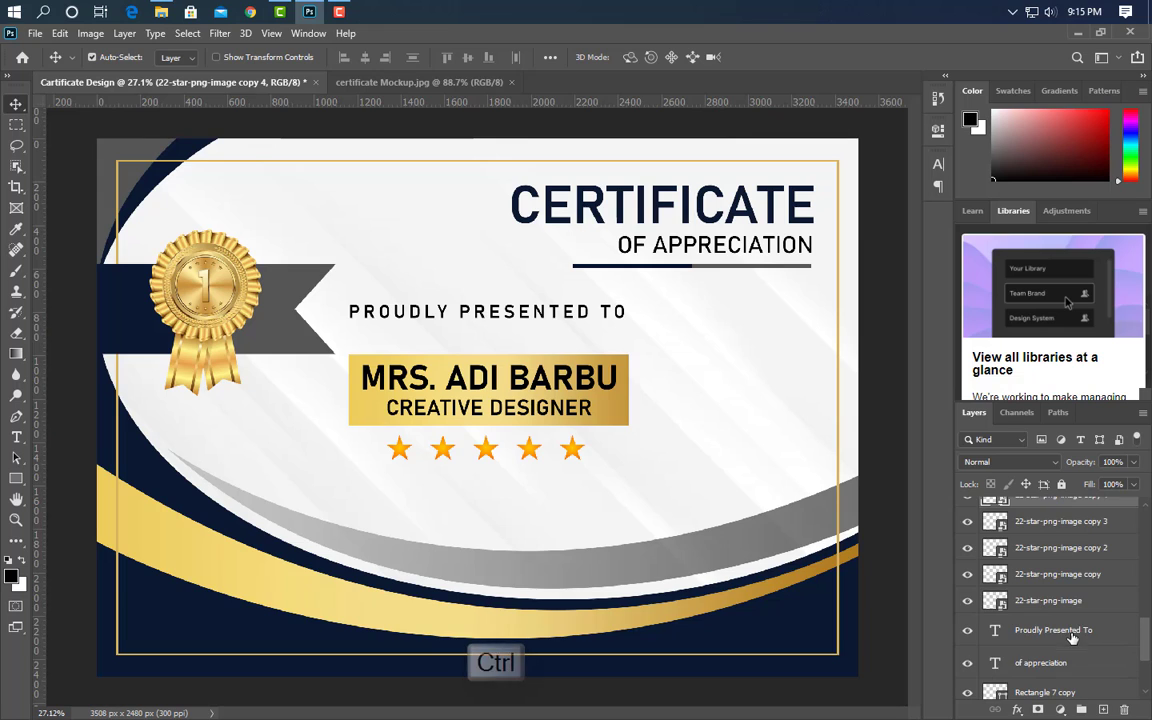
{"action": "left_click", "coordinate": [1070, 521], "text": "ctrl"}
{"action": "left_click", "coordinate": [1072, 547], "text": "ctrl"}
{"action": "left_click", "coordinate": [1073, 574], "text": "ctrl"}
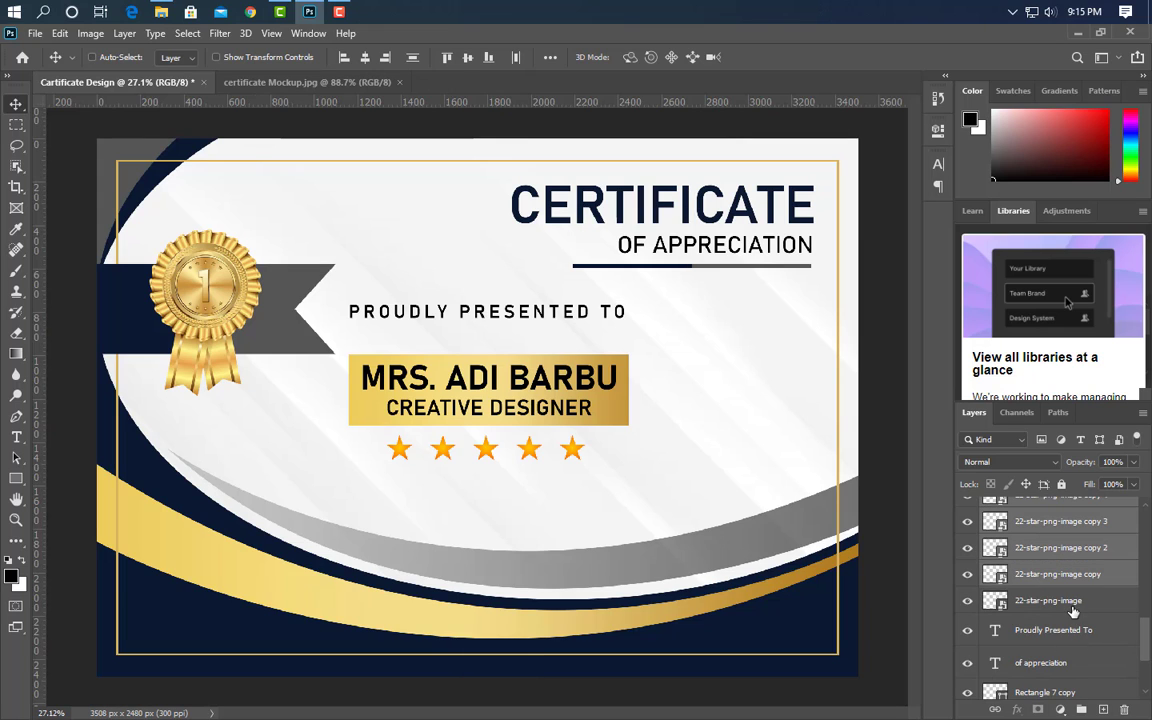
{"action": "left_click", "coordinate": [1073, 601], "text": "ctrl"}
{"action": "key", "text": "ctrl+t"}
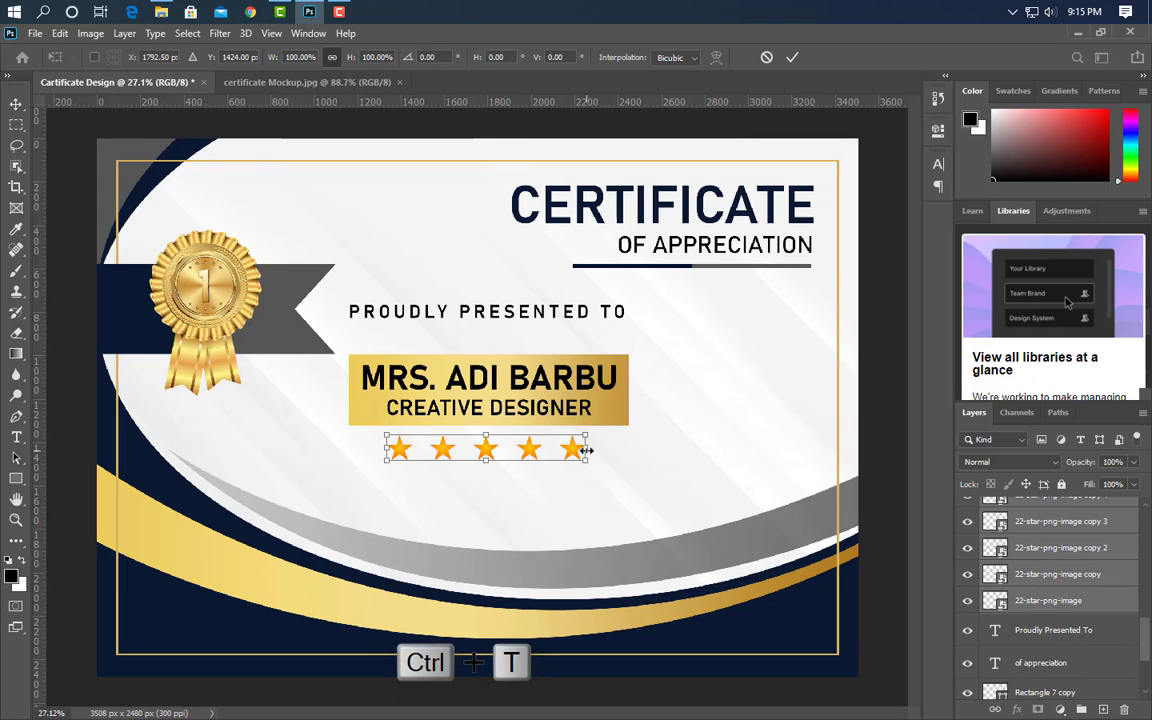
{"action": "left_click_drag", "start_coordinate": [587, 451], "coordinate": [557, 451]}
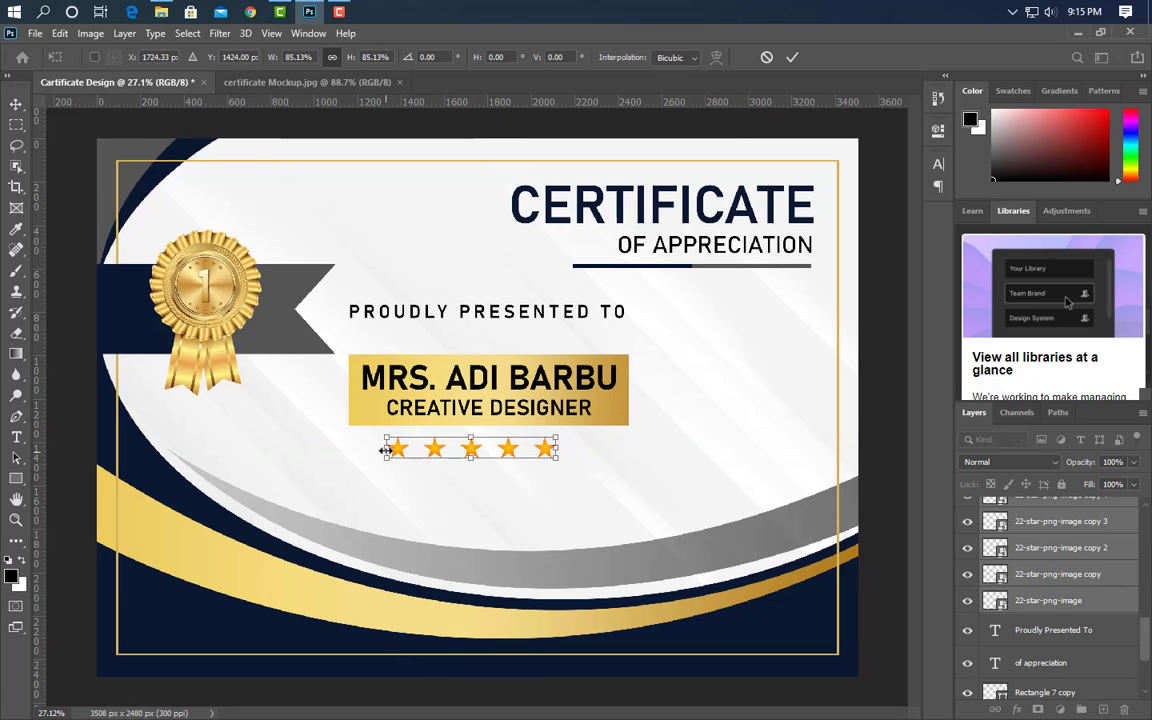
{"action": "left_click_drag", "start_coordinate": [383, 451], "coordinate": [410, 451]}
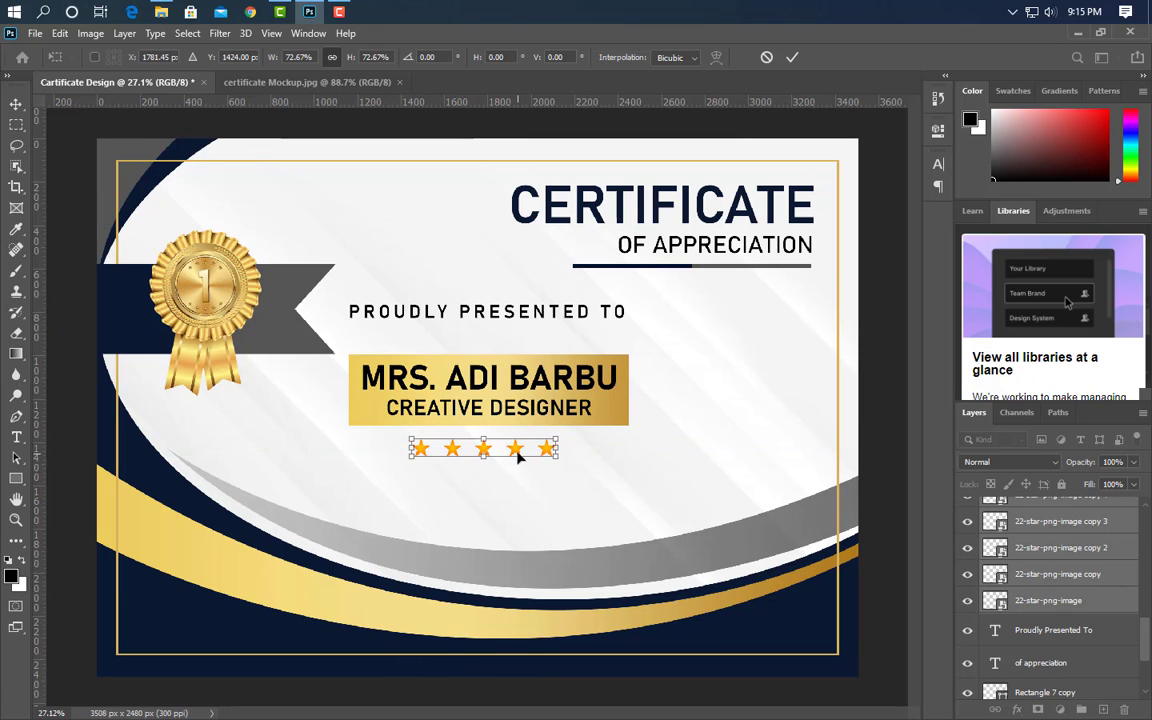
{"action": "left_click_drag", "start_coordinate": [518, 455], "coordinate": [512, 445]}
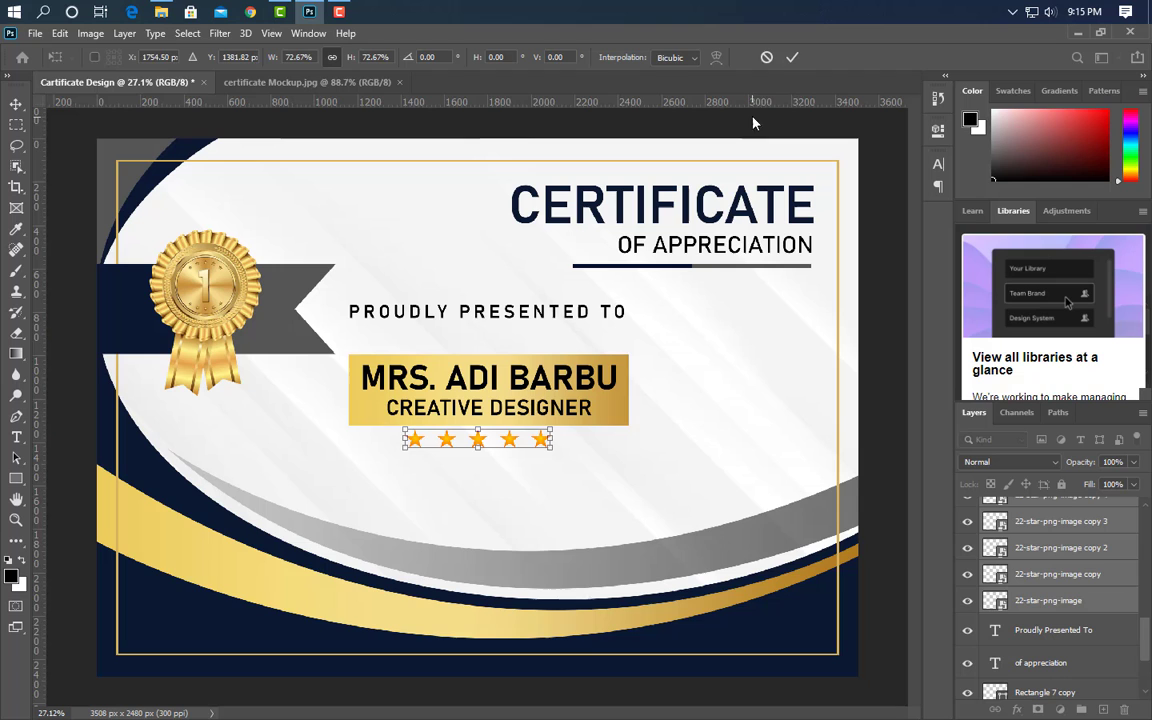
{"action": "left_click", "coordinate": [792, 61]}
- Group the five stars, apply a navy #0b1933 Color Overlay sampled from the dark band, and nudge them right and down
{"action": "key", "text": "ctrl+g"}
{"action": "double_click", "coordinate": [1122, 512]}
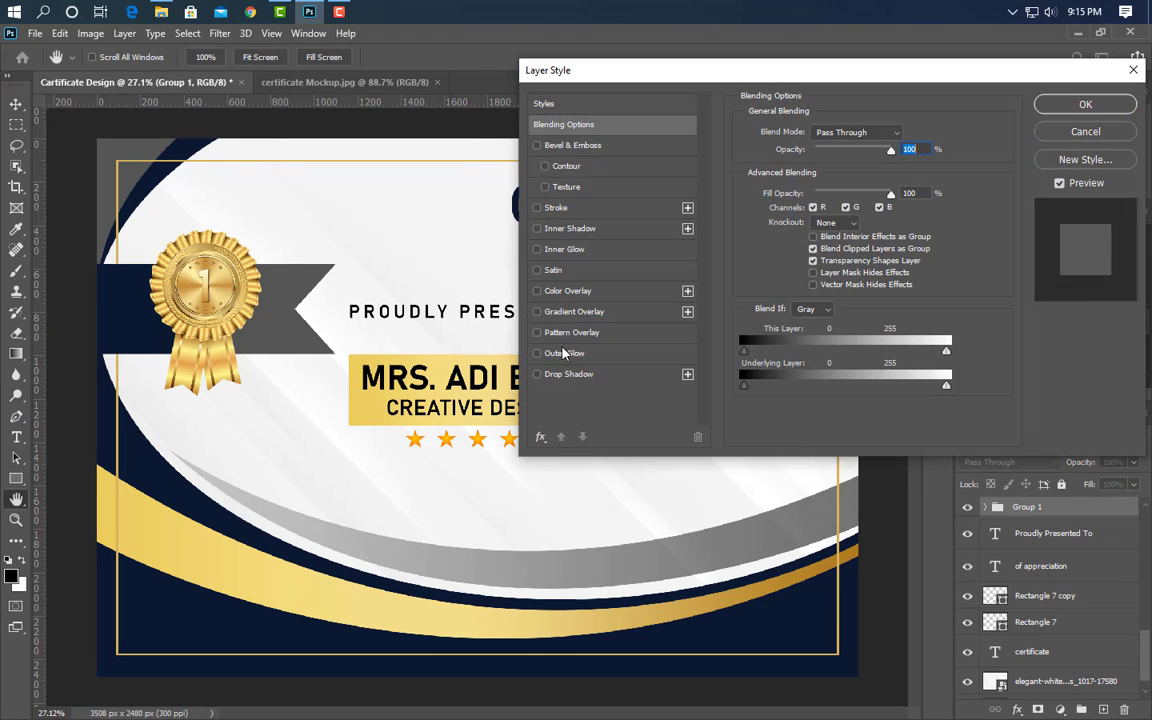
{"action": "left_click", "coordinate": [621, 292]}
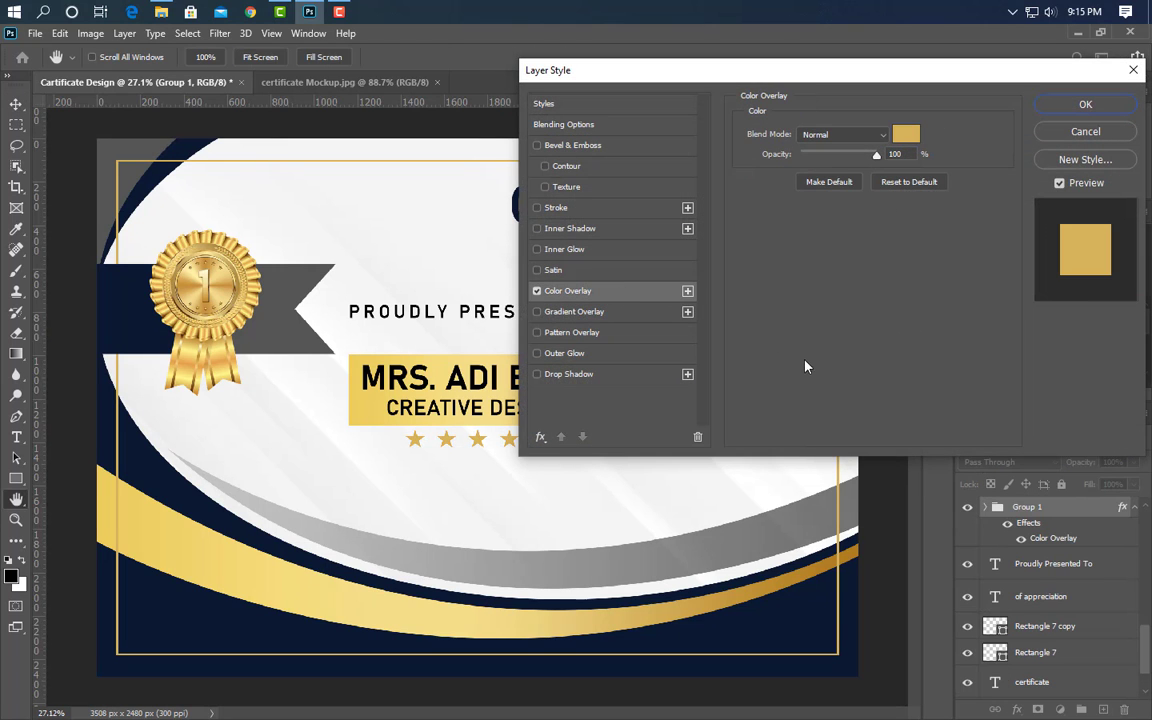
{"action": "left_click", "coordinate": [910, 136]}
{"action": "left_click", "coordinate": [398, 572]}
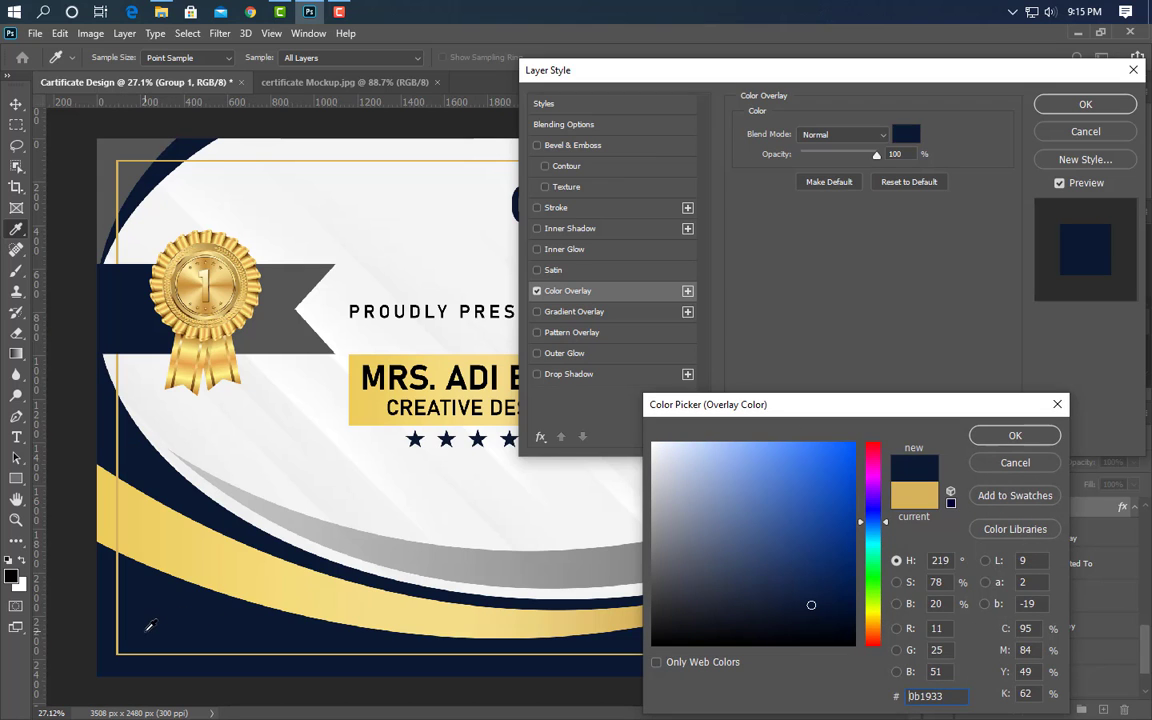
{"action": "left_click", "coordinate": [1030, 437]}
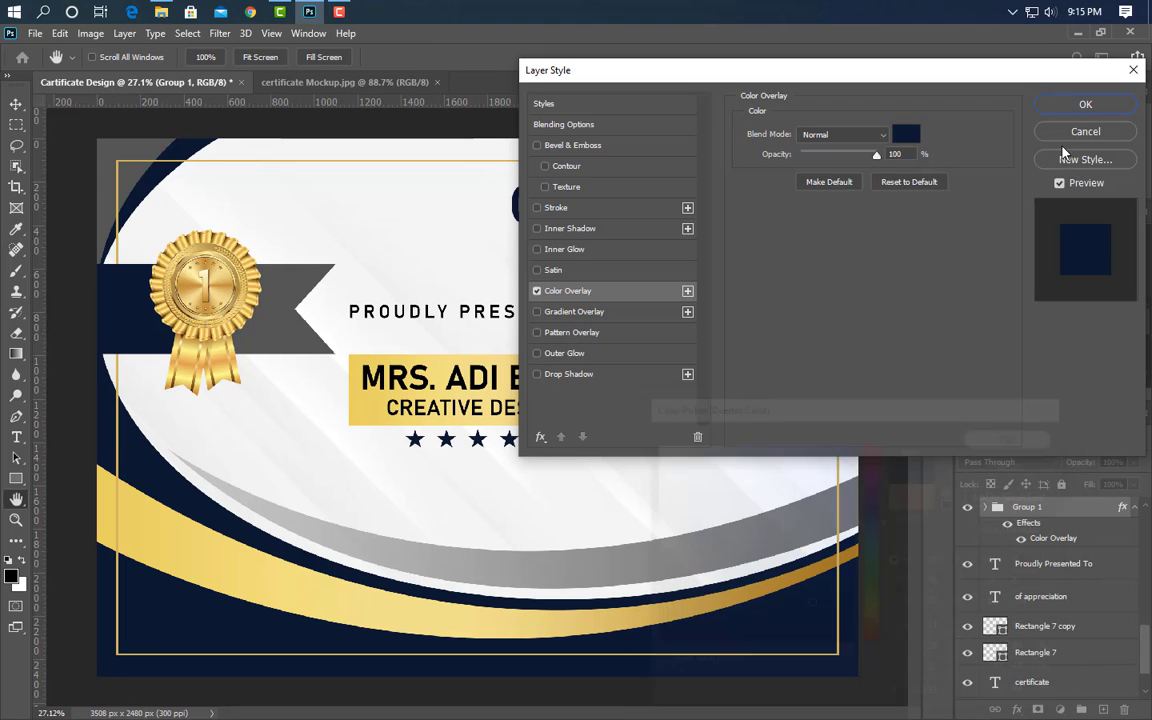
{"action": "left_click", "coordinate": [1085, 104]}
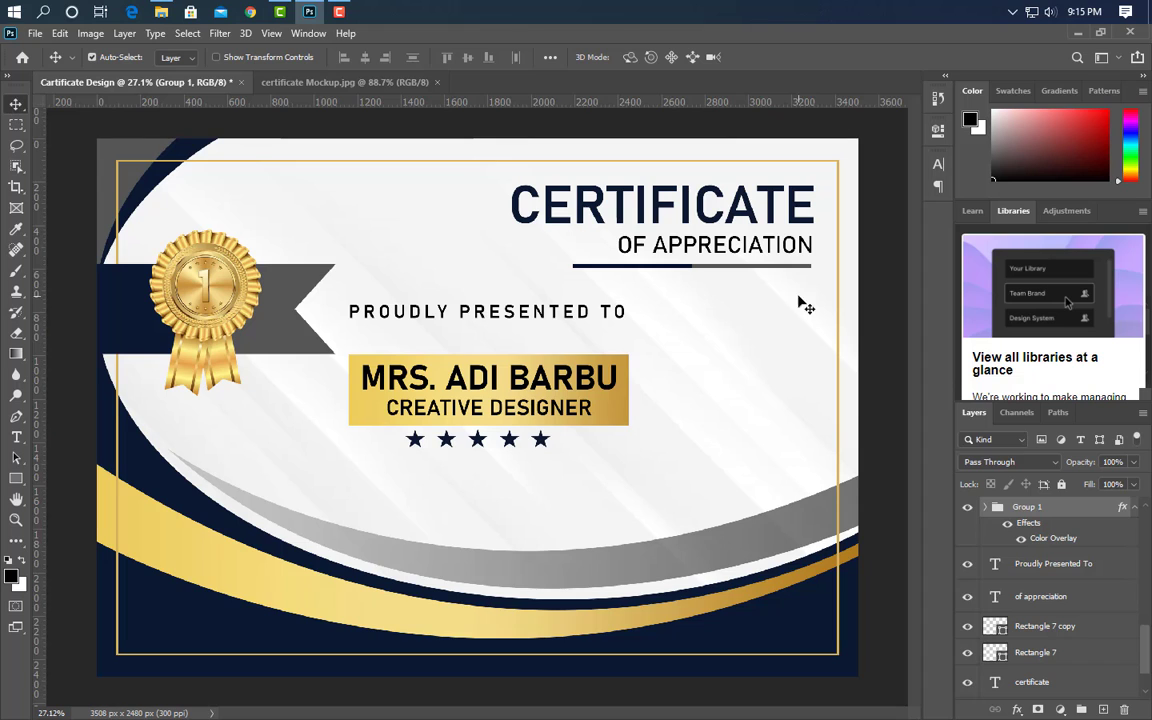
{"action": "key", "text": "shift+Right"}
{"action": "key", "text": "shift+Right"}
{"action": "key", "text": "shift+Right"}
{"action": "key", "text": "shift+Down"}
- Create a paragraph text box below the stars and set its tracking to 0
{"action": "left_click", "coordinate": [15, 438]}
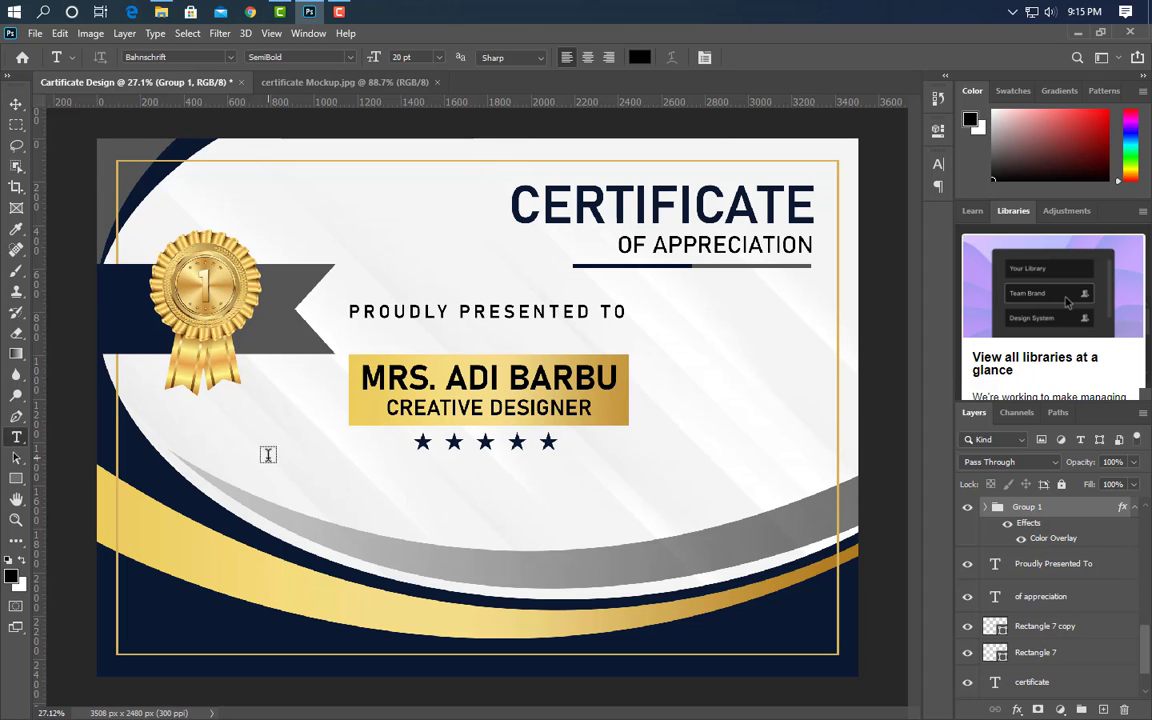
{"action": "left_click_drag", "start_coordinate": [270, 443], "coordinate": [743, 604]}
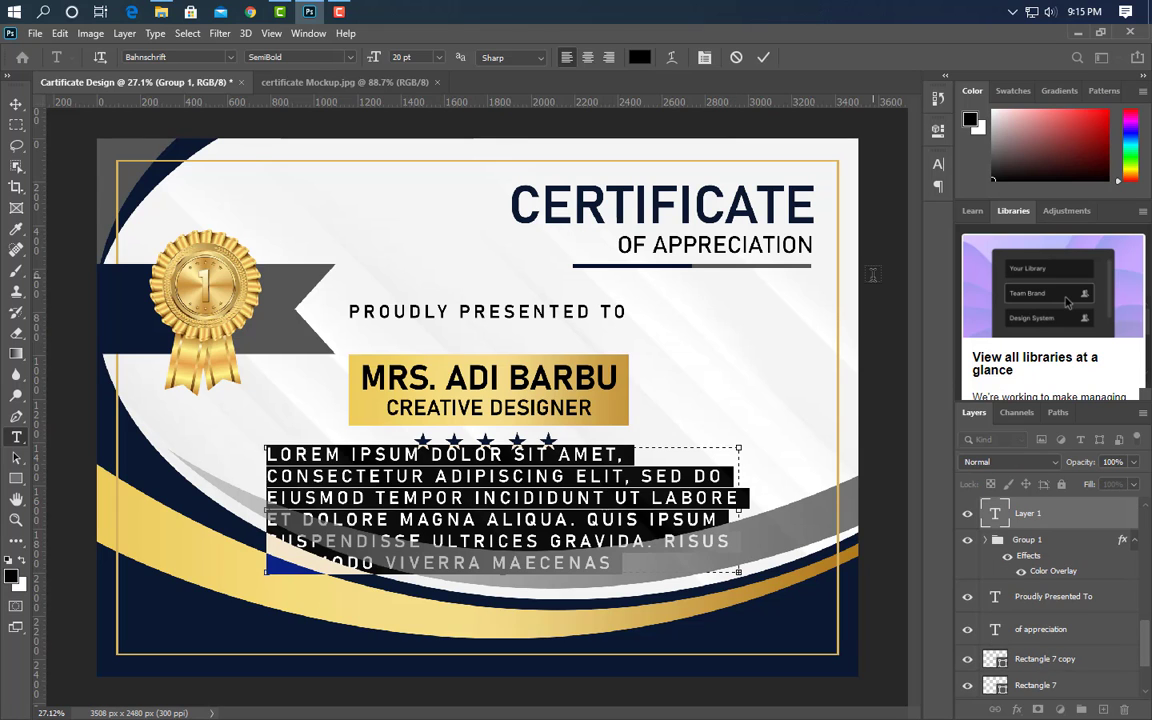
{"action": "left_click", "coordinate": [939, 167]}
{"action": "left_click", "coordinate": [884, 223]}
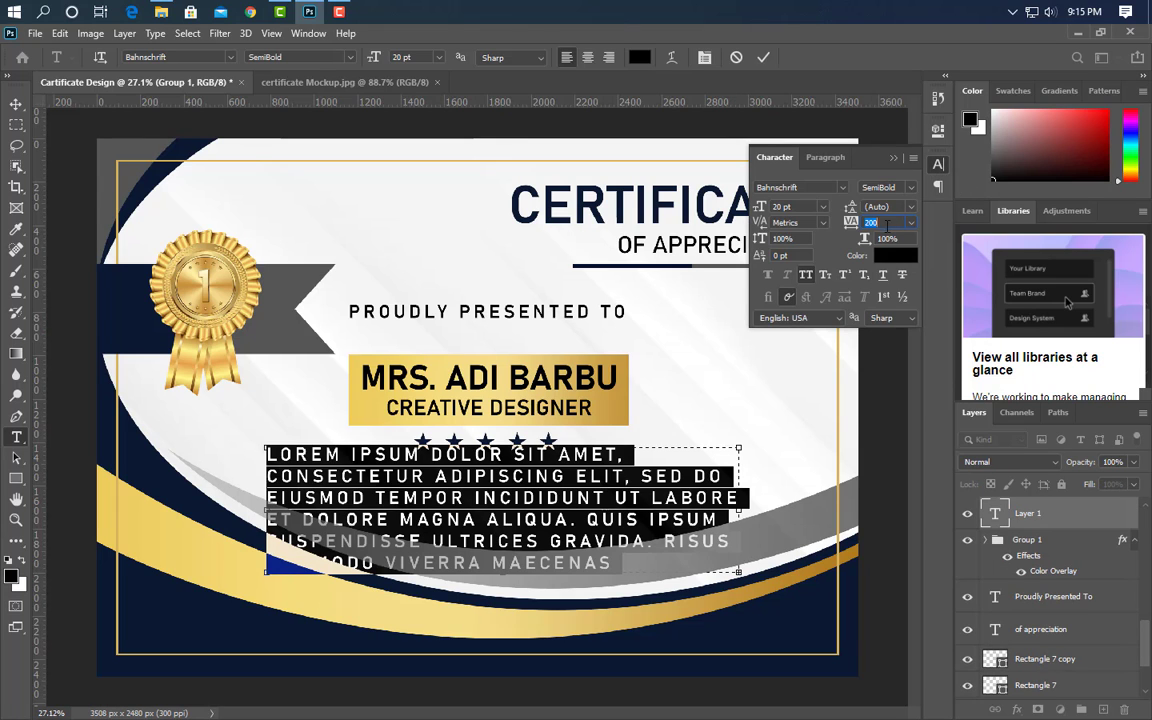
{"action": "type", "text": "0"}
{"action": "key", "text": "Return"}
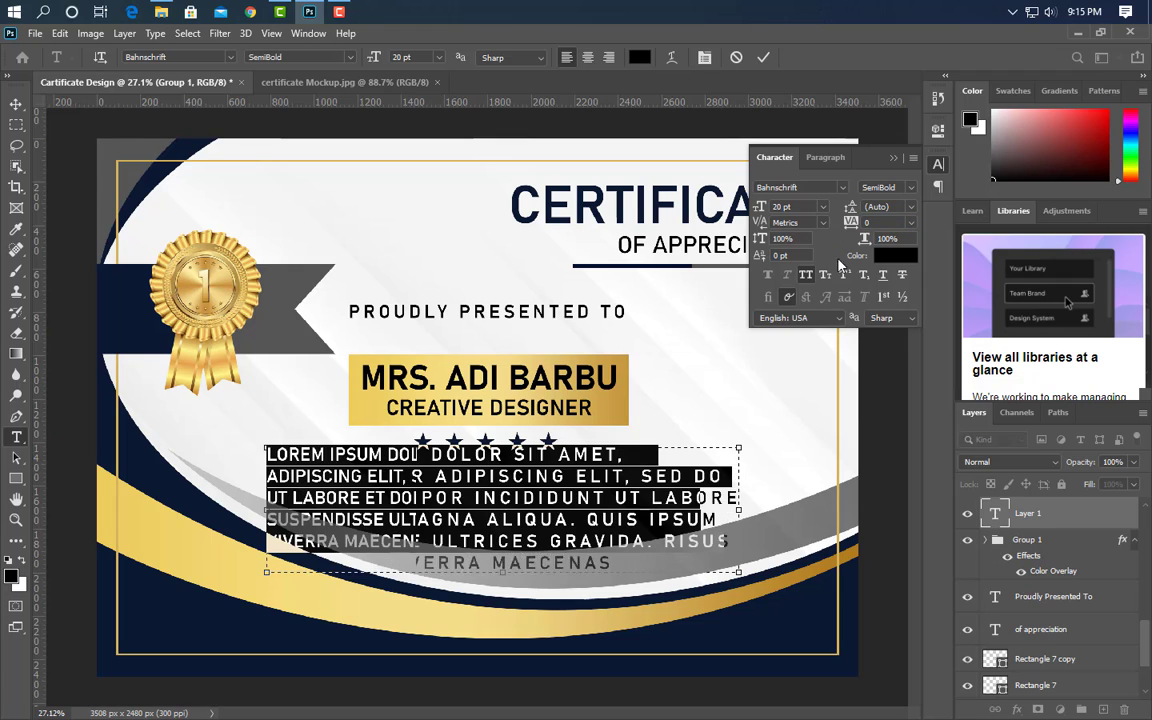
- Make the paragraph Regular without All Caps, resize it to three lines, and center it
{"action": "left_click_drag", "start_coordinate": [740, 512], "coordinate": [797, 512]}
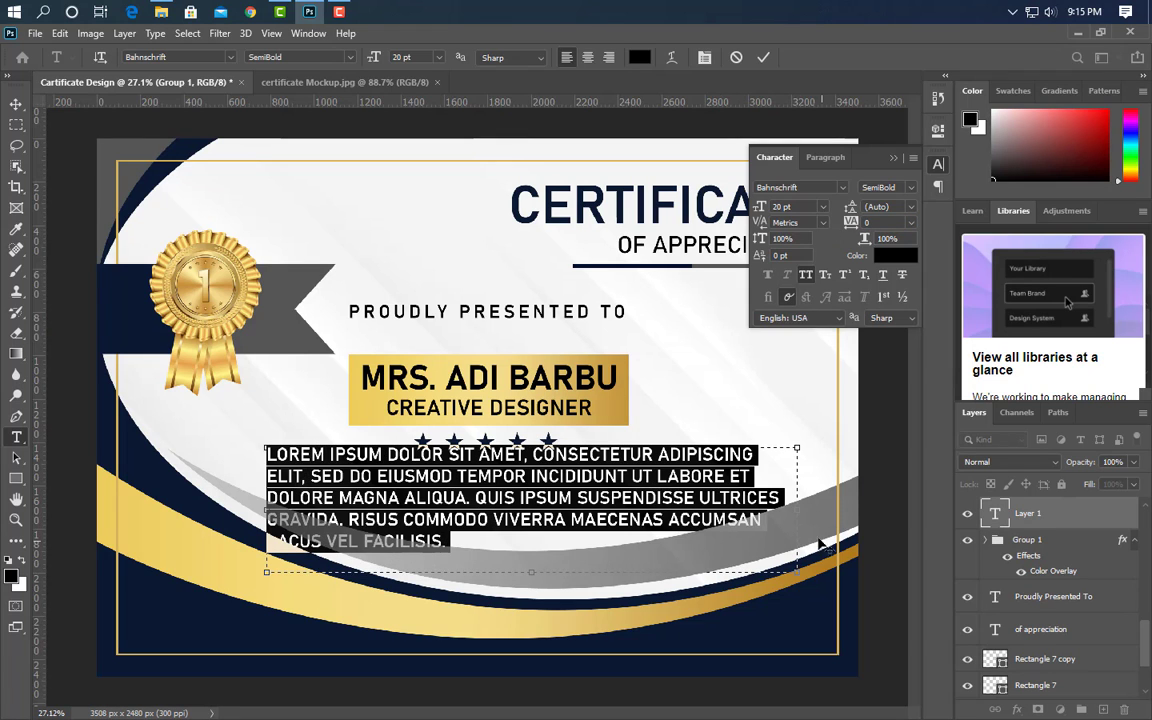
{"action": "left_click", "coordinate": [910, 190]}
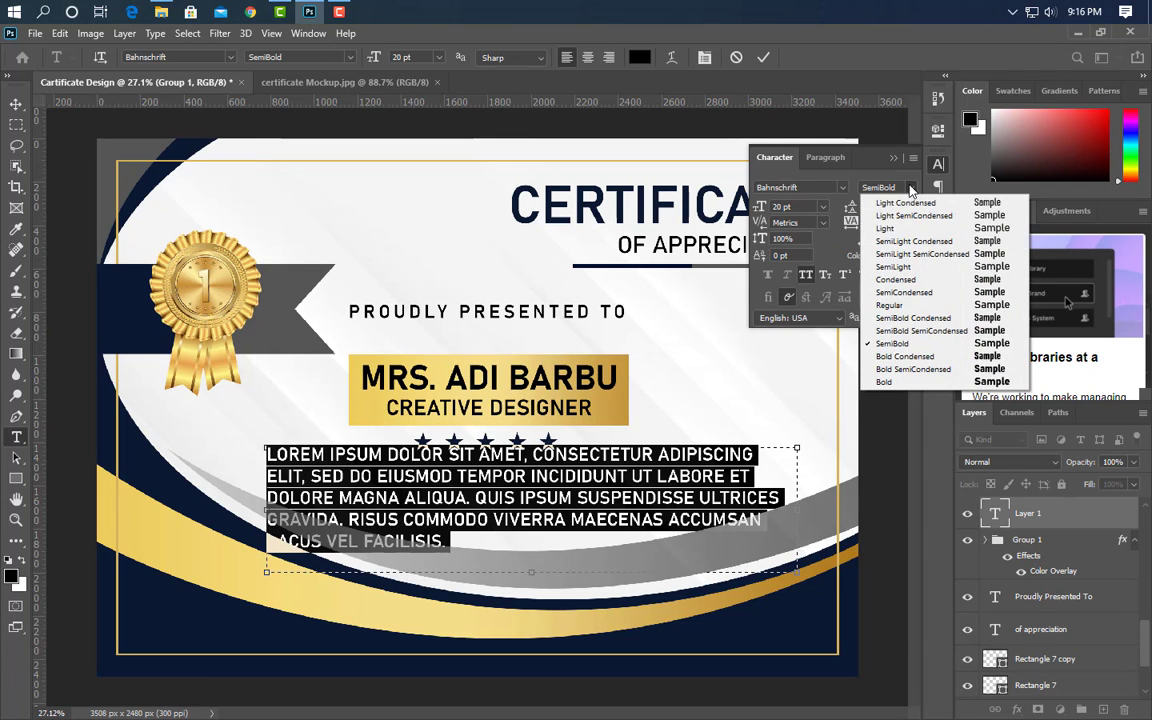
{"action": "left_click", "coordinate": [910, 306]}
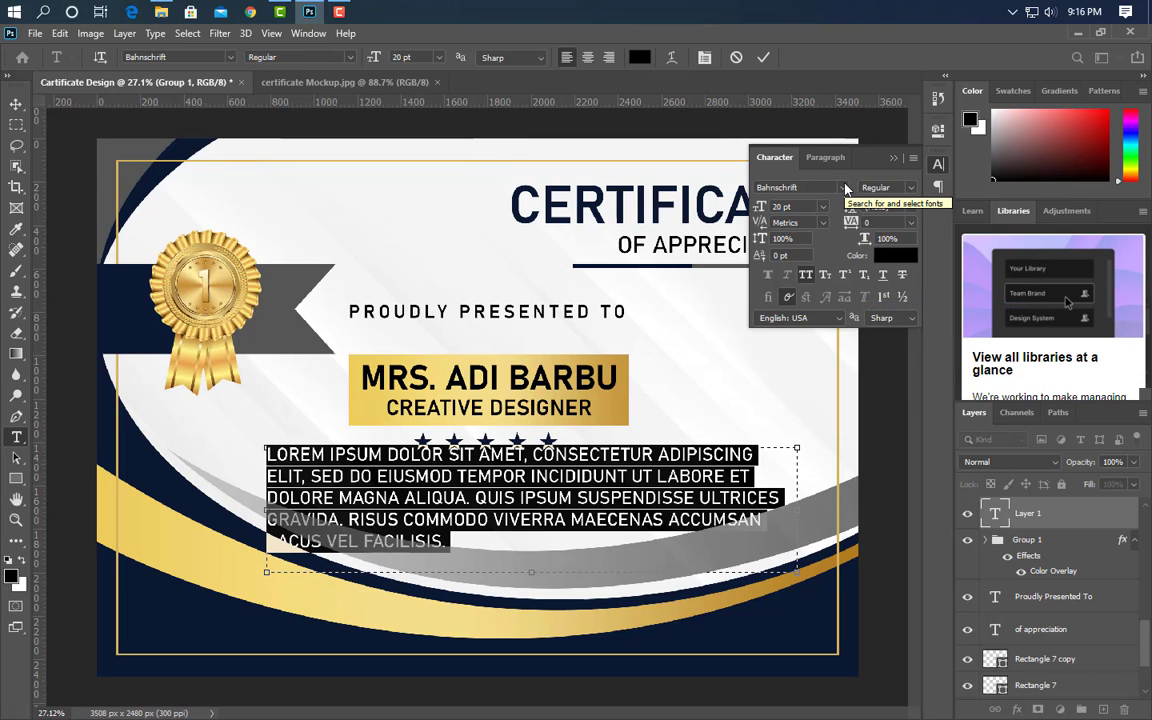
{"action": "left_click", "coordinate": [805, 275]}
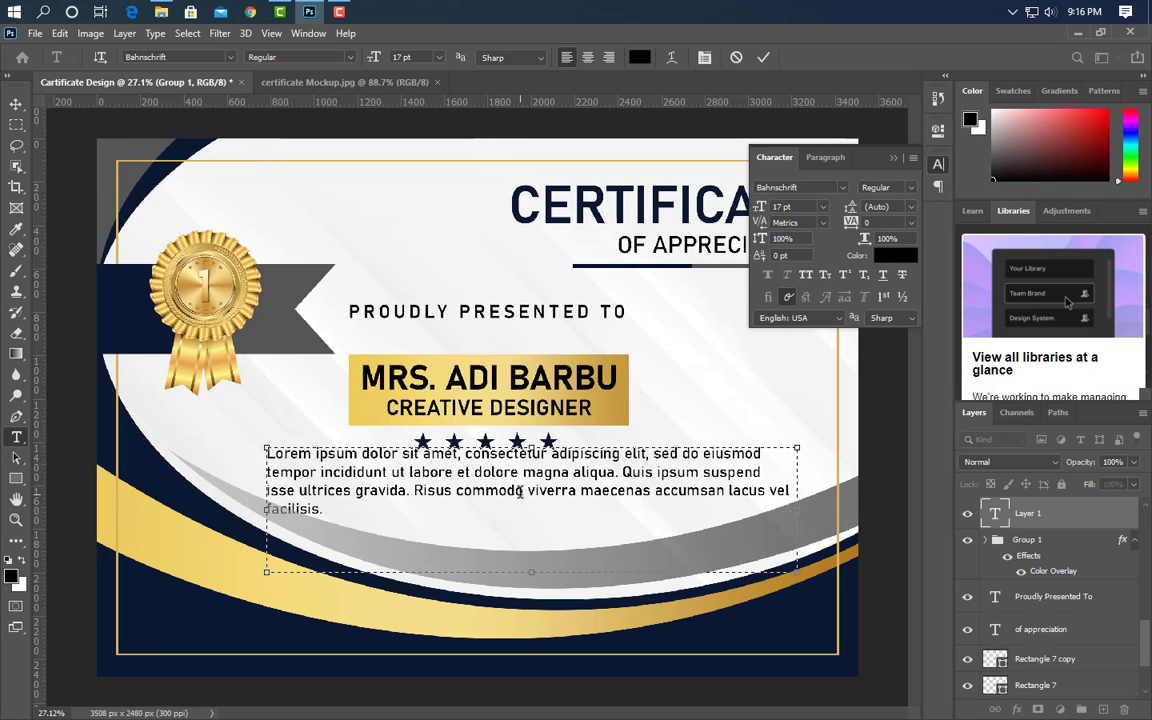
{"action": "left_click", "coordinate": [578, 491]}
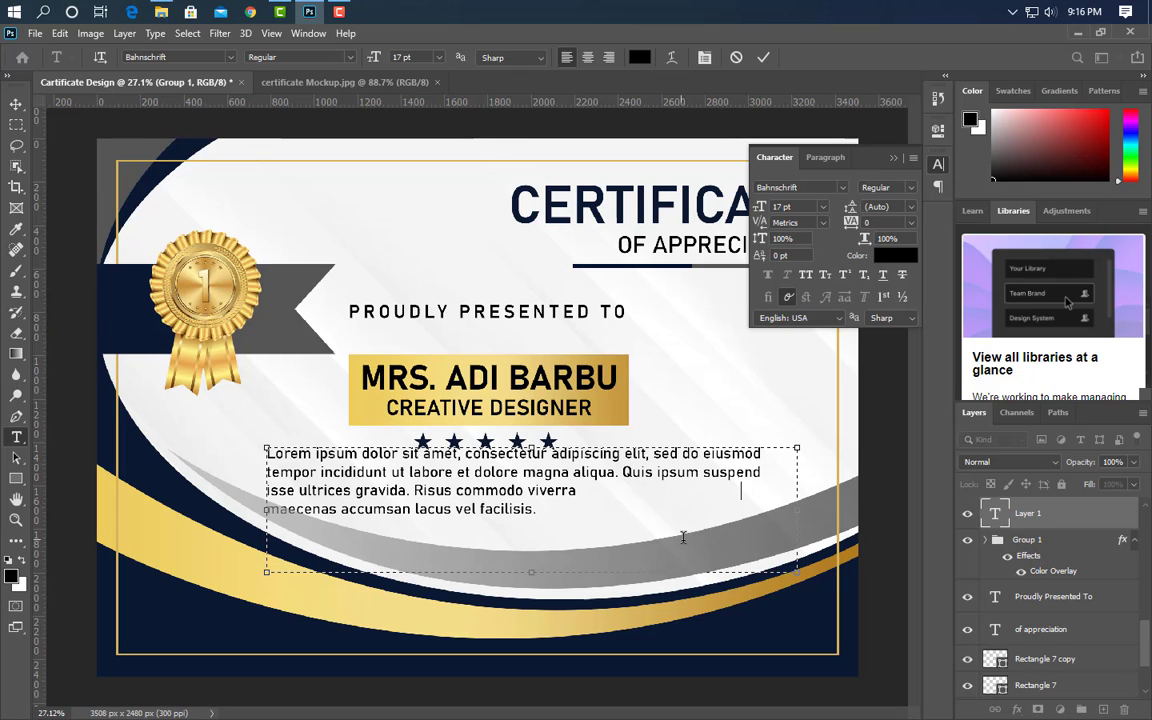
{"action": "left_click_drag", "start_coordinate": [535, 573], "coordinate": [533, 500]}
{"action": "left_click", "coordinate": [587, 58]}
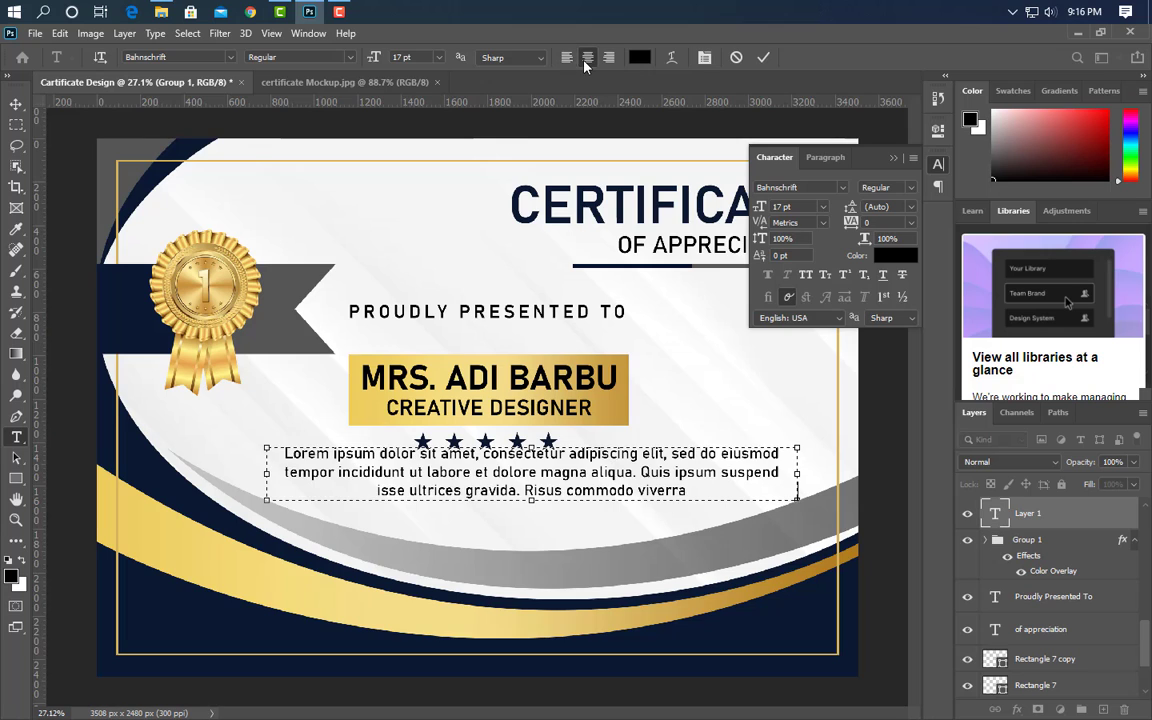
{"action": "left_click", "coordinate": [893, 158]}
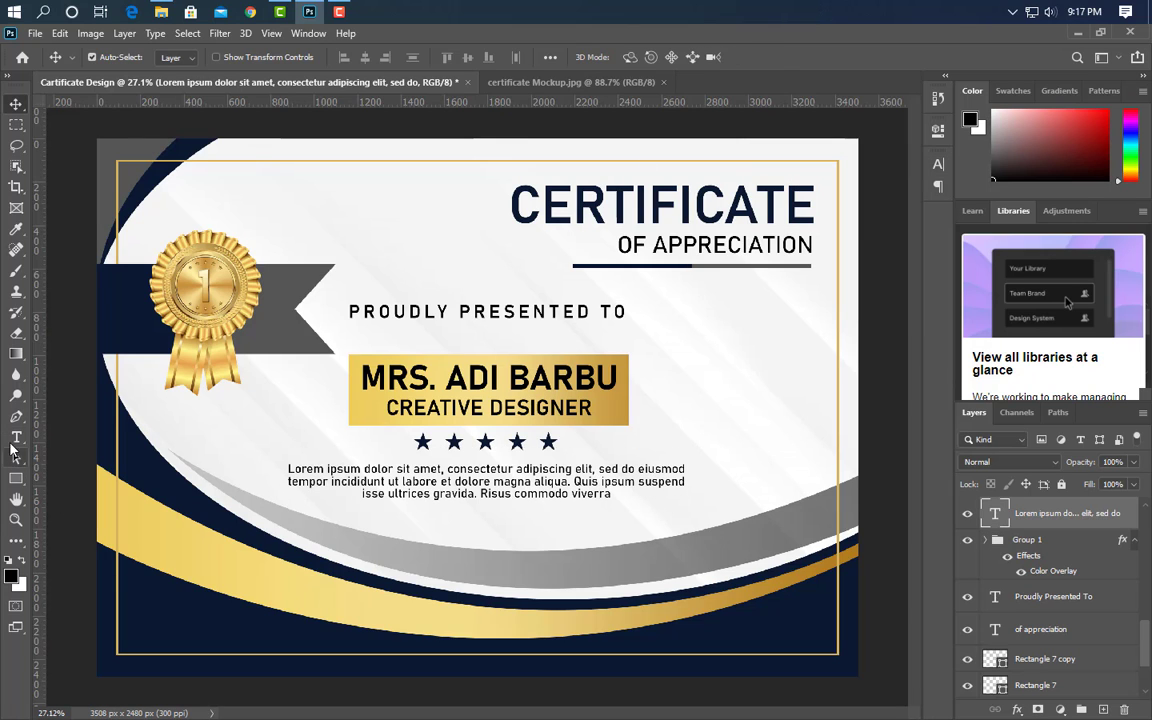
- Type a 'Signature' label and set it to the SemiBold font style
{"action": "left_click", "coordinate": [15, 440]}
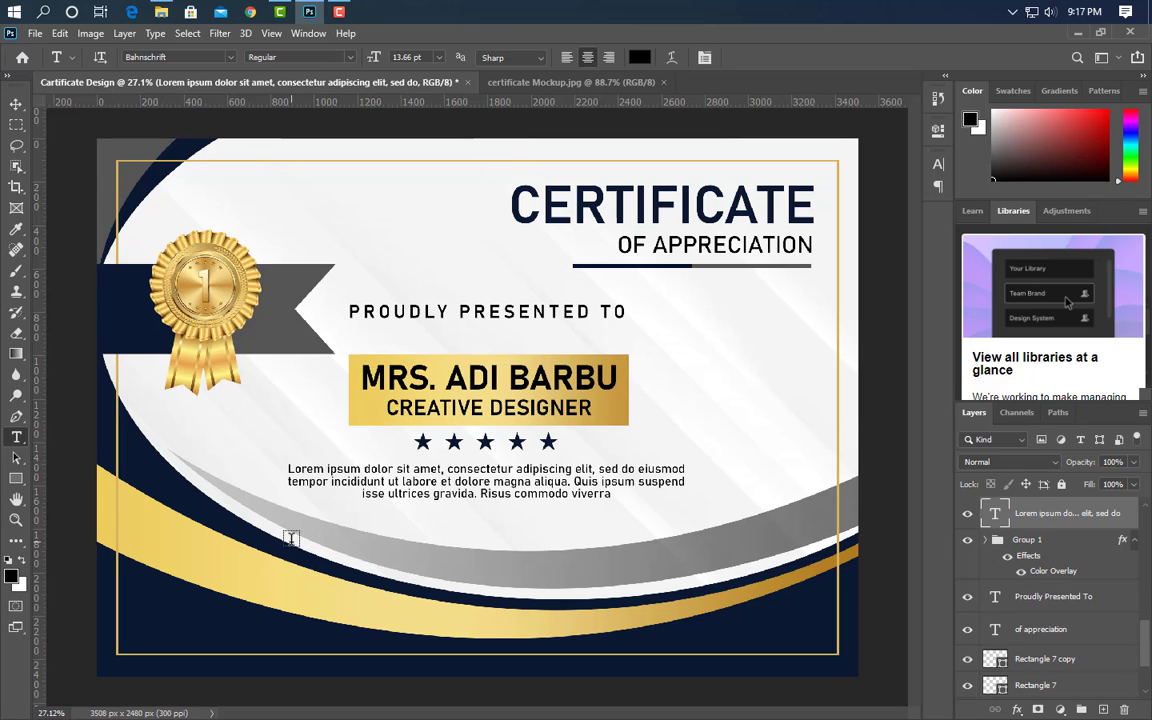
{"action": "type", "text": "S"}
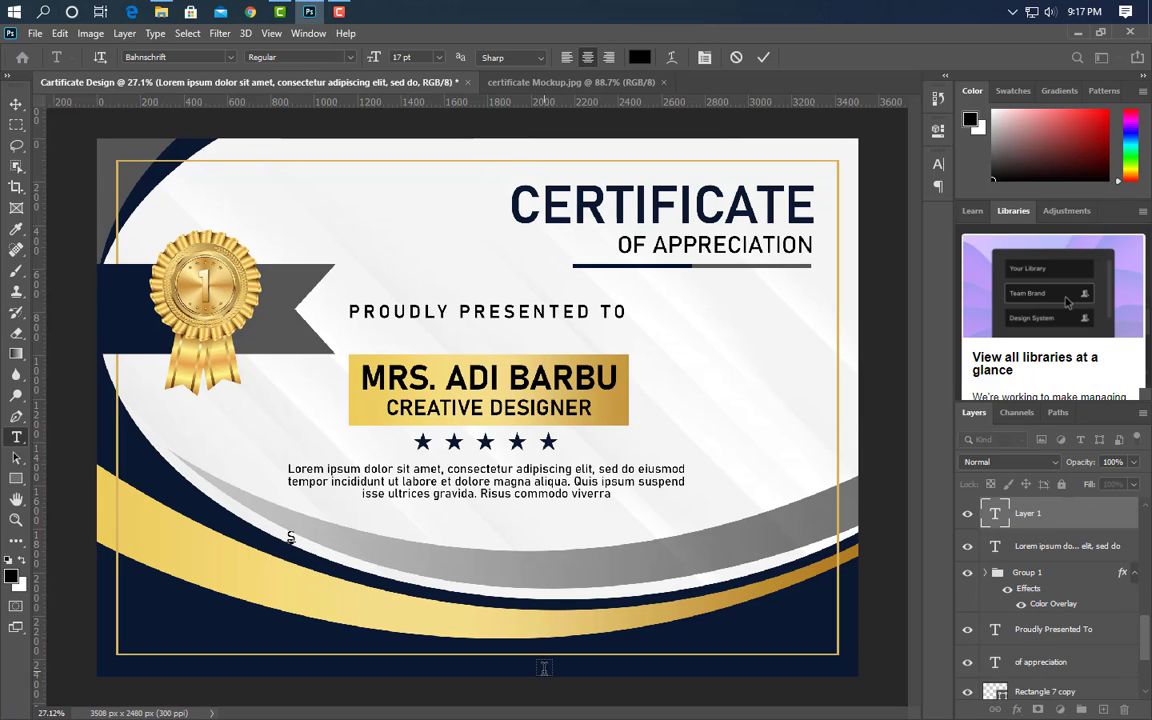
{"action": "type", "text": "ignature"}
{"action": "left_click", "coordinate": [764, 59]}
{"action": "left_click", "coordinate": [705, 57]}
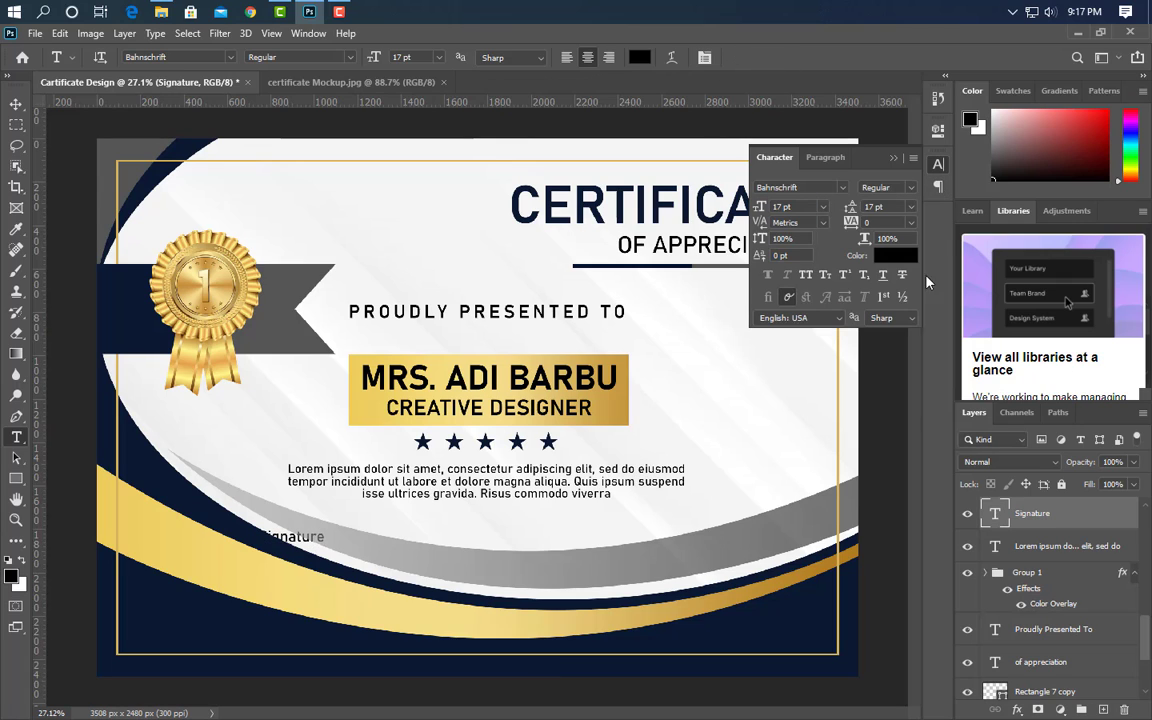
{"action": "left_click", "coordinate": [897, 190]}
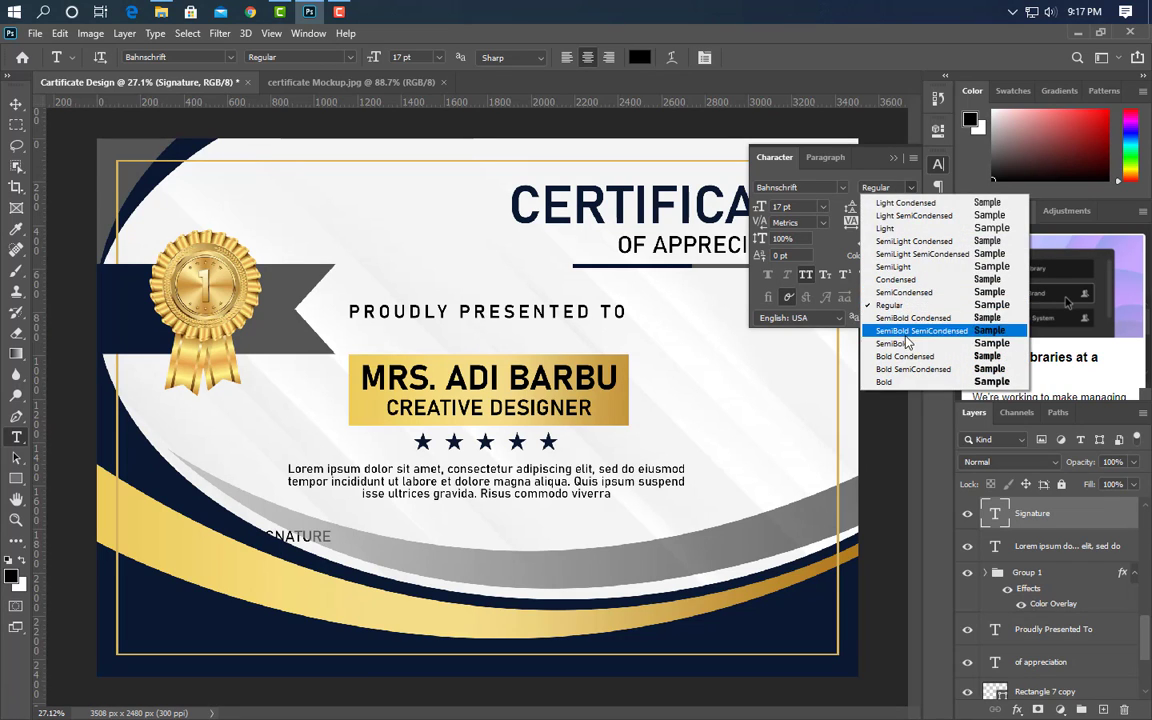
{"action": "left_click", "coordinate": [895, 342]}
{"action": "left_click", "coordinate": [894, 159]}
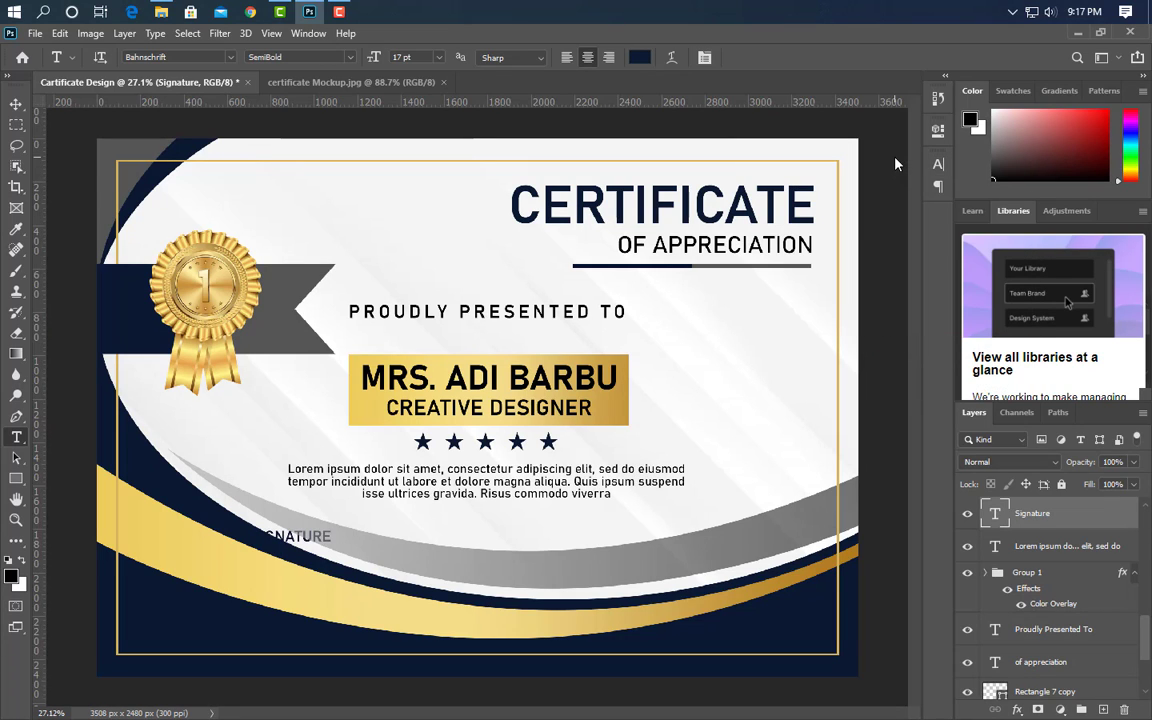
- Move the label right, draw a thin line rectangle, and position the label just below it
{"action": "left_click", "coordinate": [16, 103]}
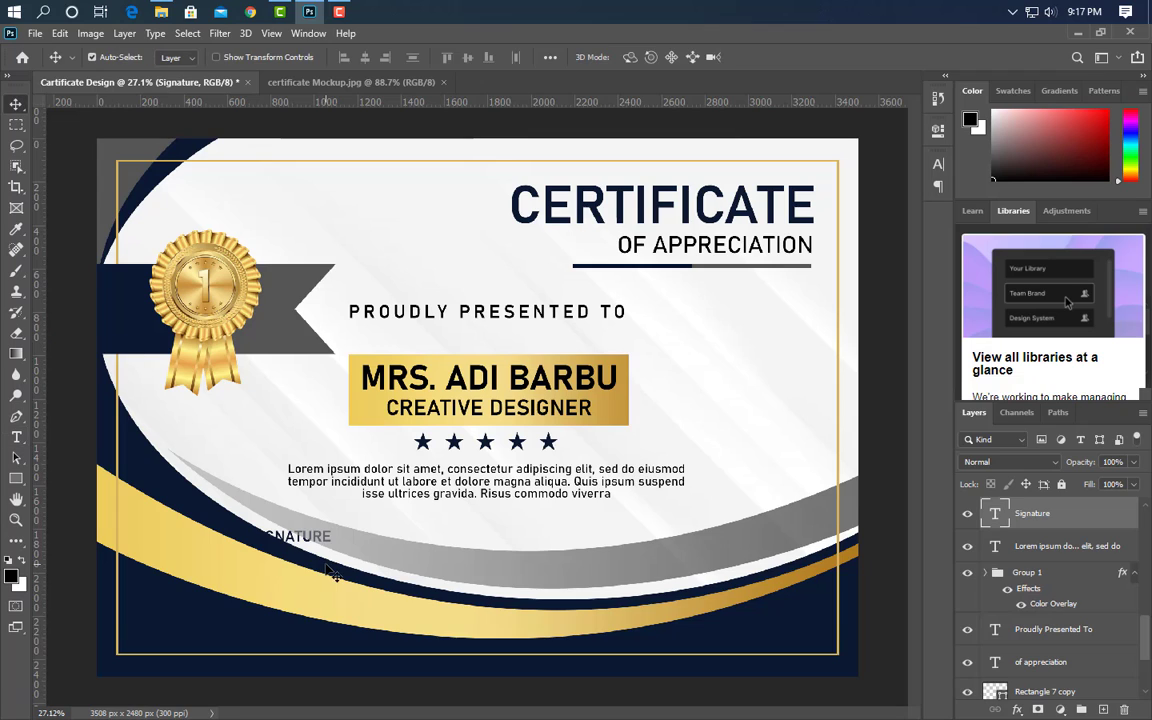
{"action": "mouse_move", "coordinate": [415, 580]}
{"action": "left_mouse_down"}
{"action": "mouse_move", "coordinate": [535, 607]}
{"action": "mouse_move", "coordinate": [551, 627]}
{"action": "mouse_move", "coordinate": [545, 613]}
{"action": "left_mouse_up"}
{"action": "left_click", "coordinate": [16, 478]}
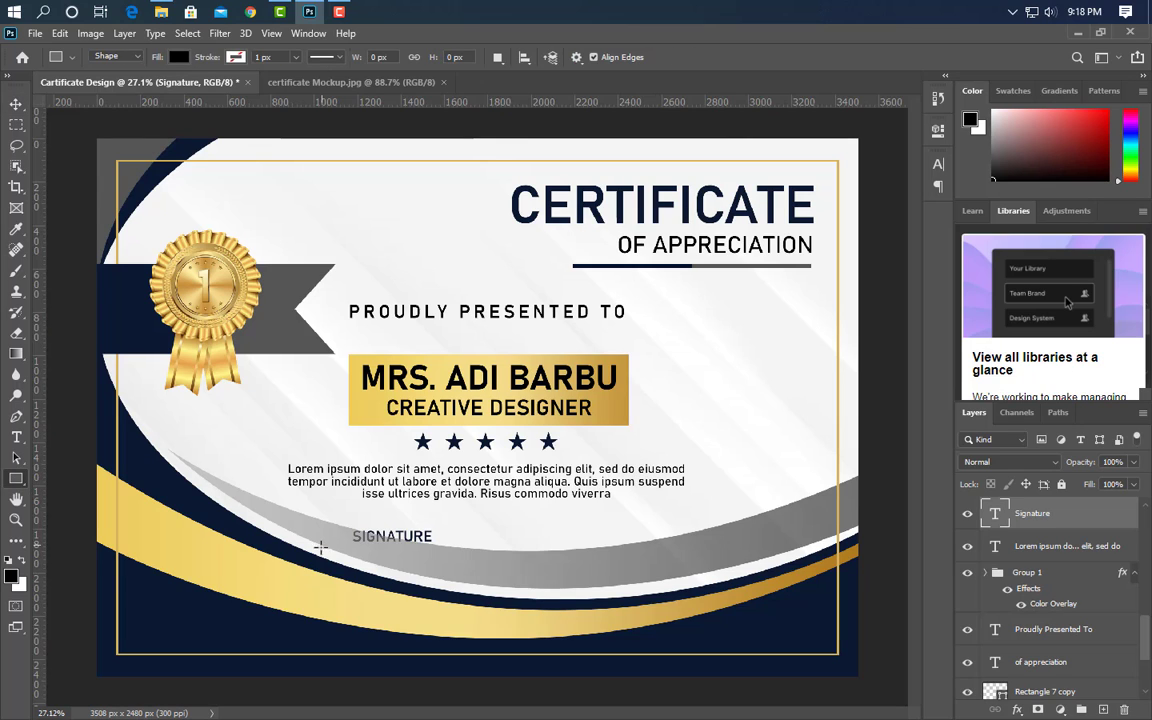
{"action": "left_click_drag", "start_coordinate": [320, 546], "coordinate": [456, 547]}
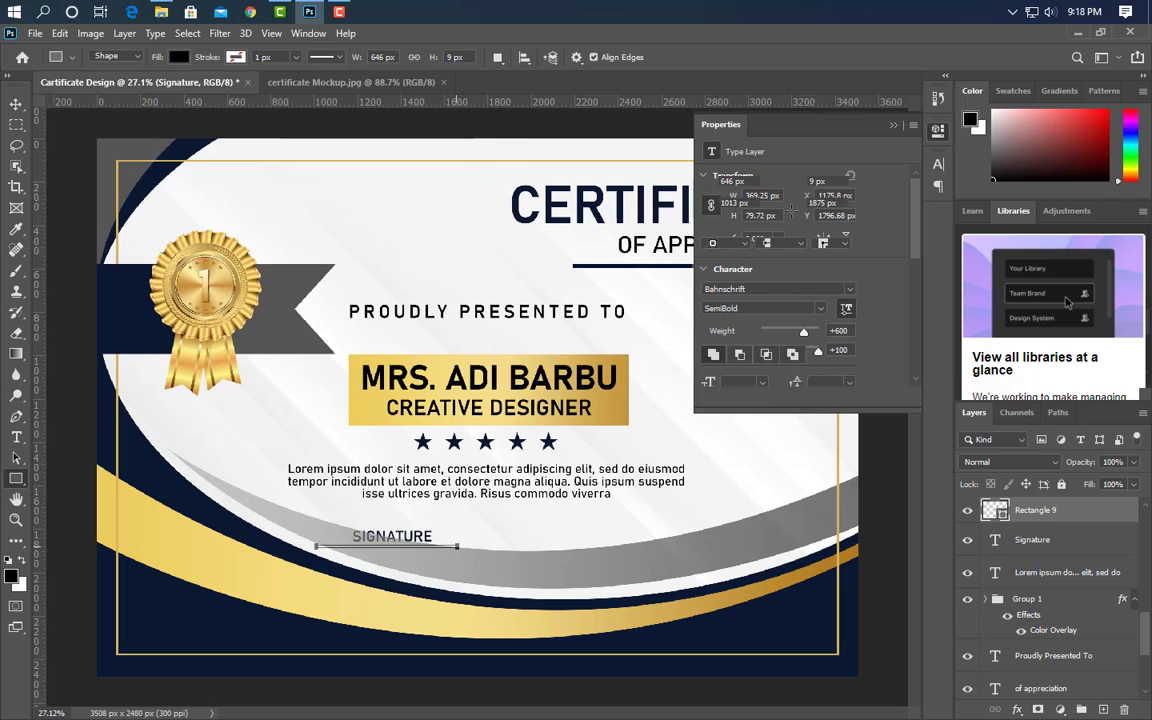
{"action": "key", "text": "v"}
{"action": "left_click", "coordinate": [1078, 542]}
{"action": "key", "text": "shift+Down"}
{"action": "key", "text": "shift+Down"}
{"action": "key", "text": "shift+Down"}
{"action": "key", "text": "shift+Down"}
{"action": "key", "text": "shift+Down"}
{"action": "key", "text": "shift+Down"}
{"action": "key", "text": "shift+Down"}
{"action": "key", "text": "shift+Down"}
{"action": "key", "text": "shift+Down"}
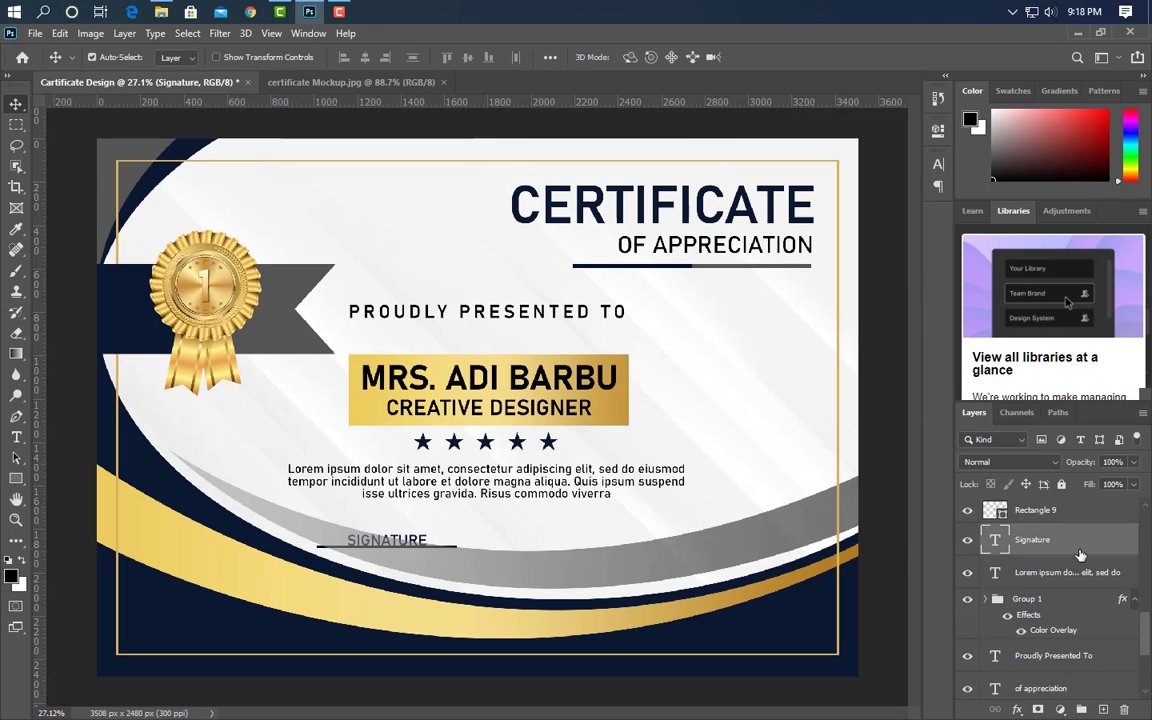
{"action": "key", "text": "shift+Up"}
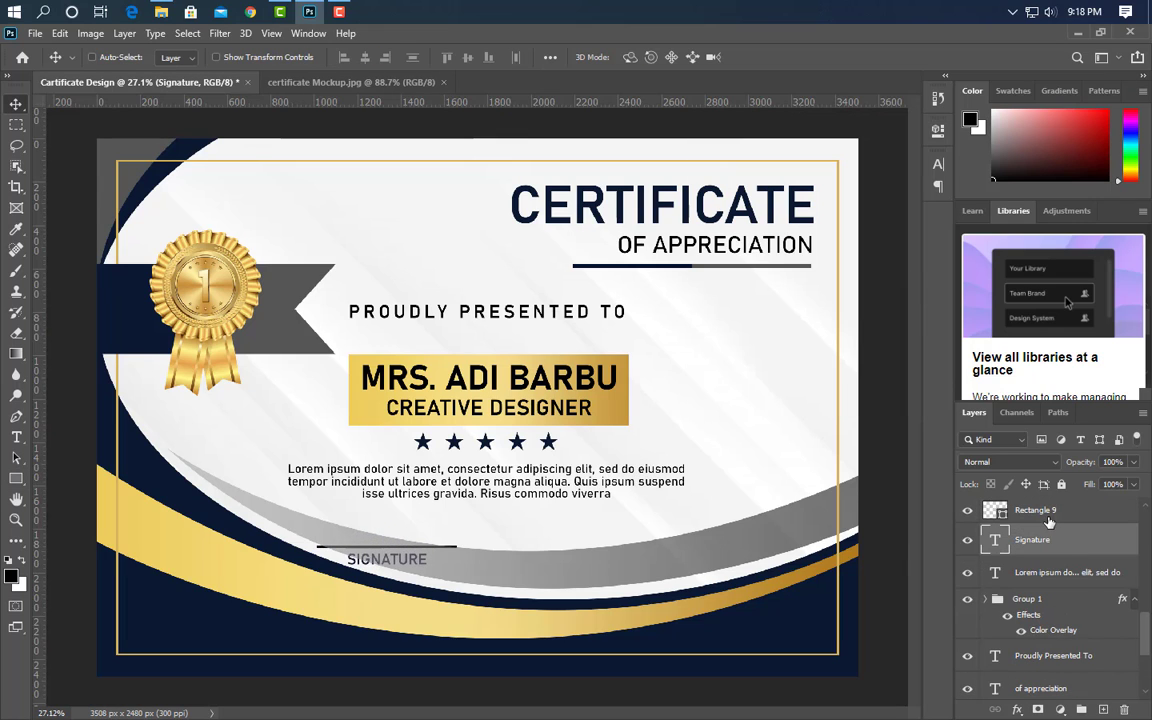
- Scale the label and line together toward the lower left, then duplicate their Group 2
{"action": "left_click", "coordinate": [1048, 518], "text": "shift"}
{"action": "key", "text": "ctrl+t"}
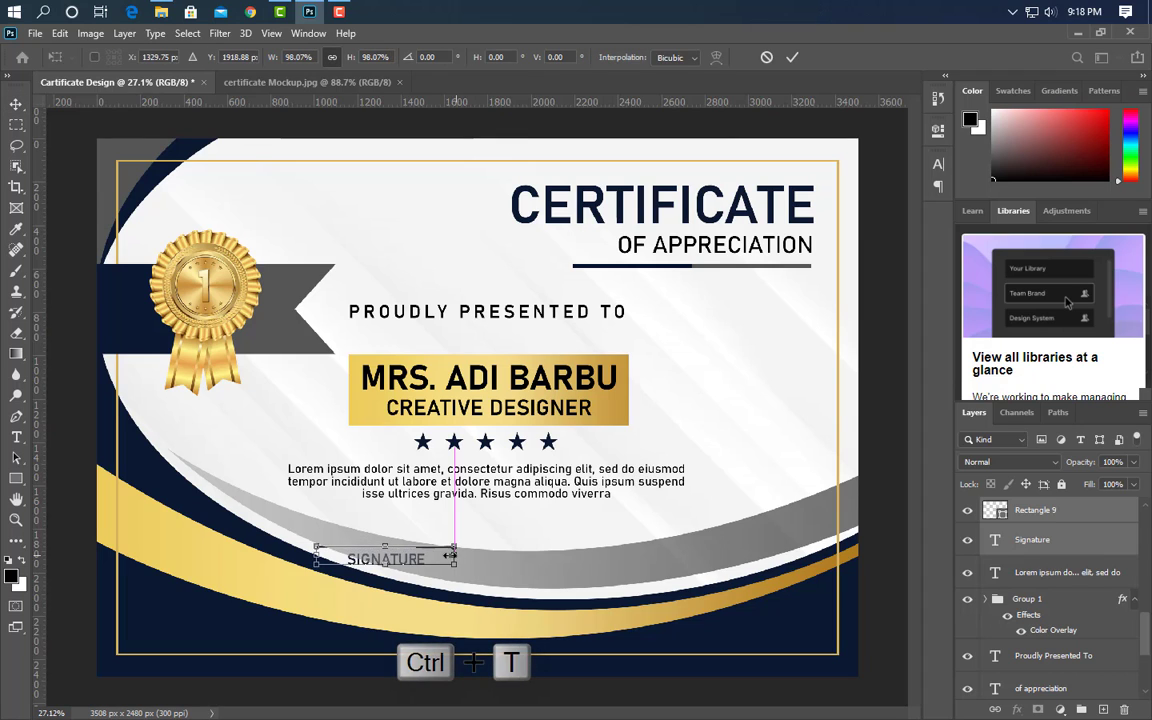
{"action": "left_click_drag", "start_coordinate": [449, 555], "coordinate": [373, 542]}
{"action": "key", "text": "Return"}
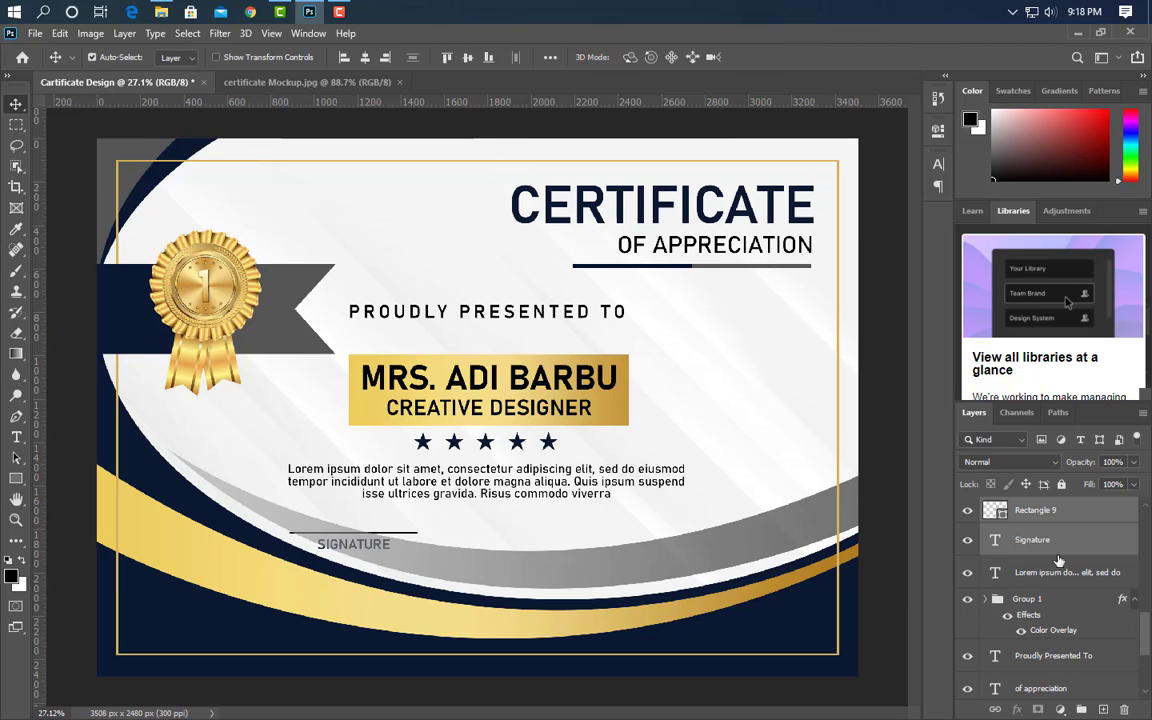
{"action": "left_click", "coordinate": [1080, 709]}
{"action": "left_click_drag", "start_coordinate": [1116, 511], "coordinate": [1103, 709]}
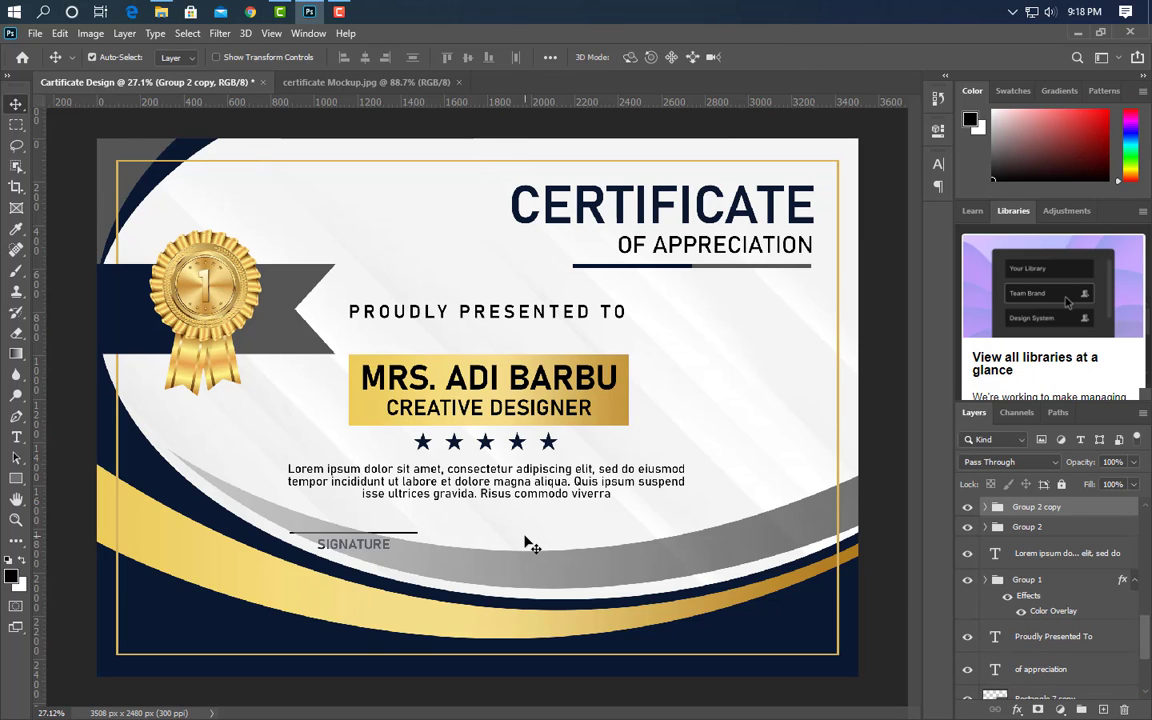
- Shift the duplicated signature group to the right and reorder the two groups in the layer stack
{"action": "key", "text": "shift+Right"}
{"action": "key", "text": "shift+Right"}
{"action": "key", "text": "shift+Right"}
{"action": "key", "text": "shift+Right"}
{"action": "key", "text": "shift+Right"}
{"action": "key", "text": "shift+Right"}
{"action": "key", "text": "shift+Right"}
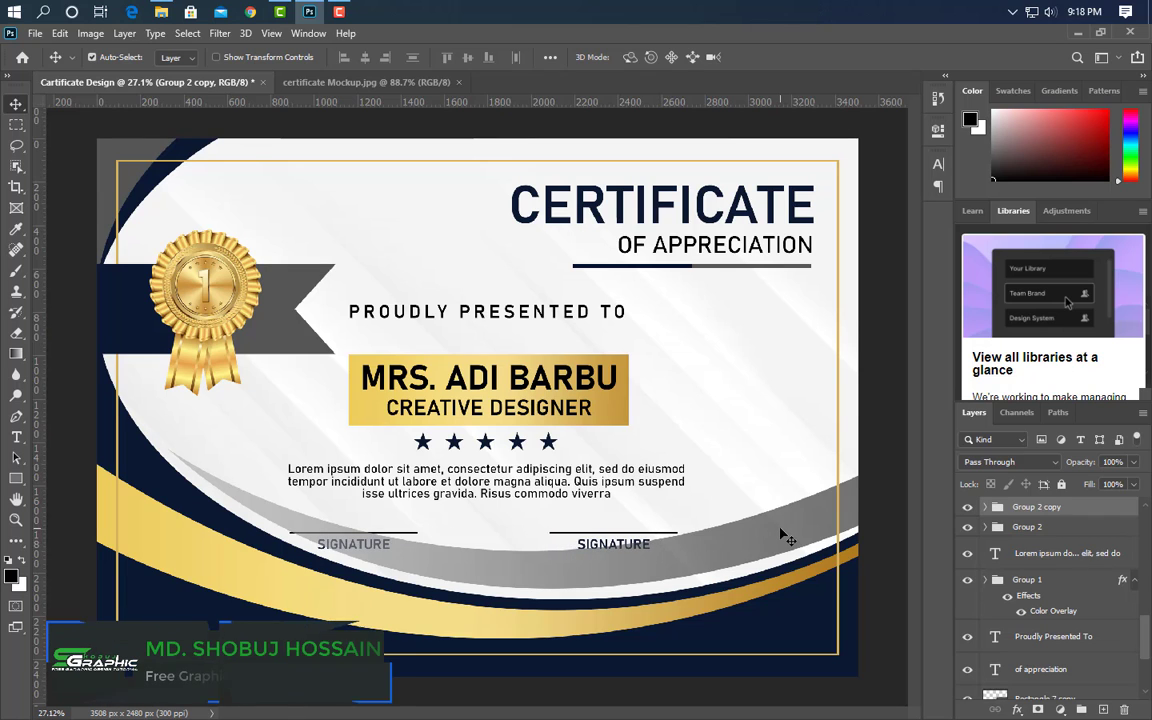
{"action": "left_click", "coordinate": [1072, 532], "text": "shift"}
{"action": "scroll", "coordinate": [1089, 617], "scroll_direction": "up", "scroll_amount": 1}
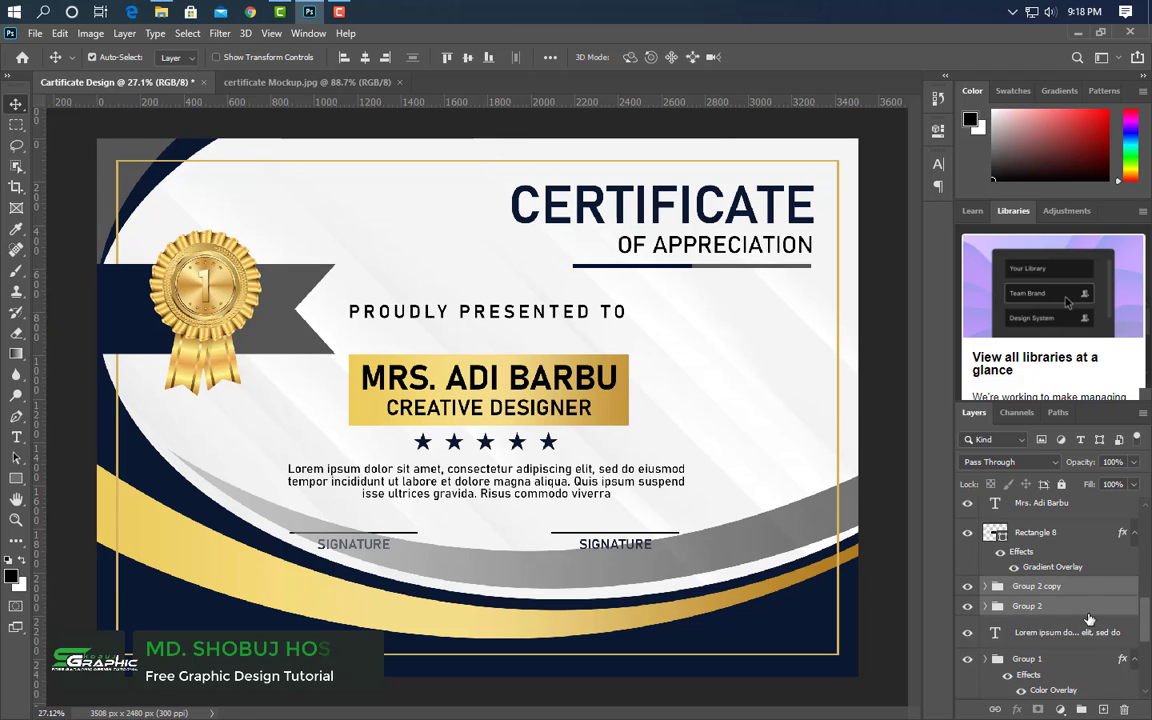
{"action": "left_click_drag", "start_coordinate": [1083, 592], "coordinate": [1060, 500]}
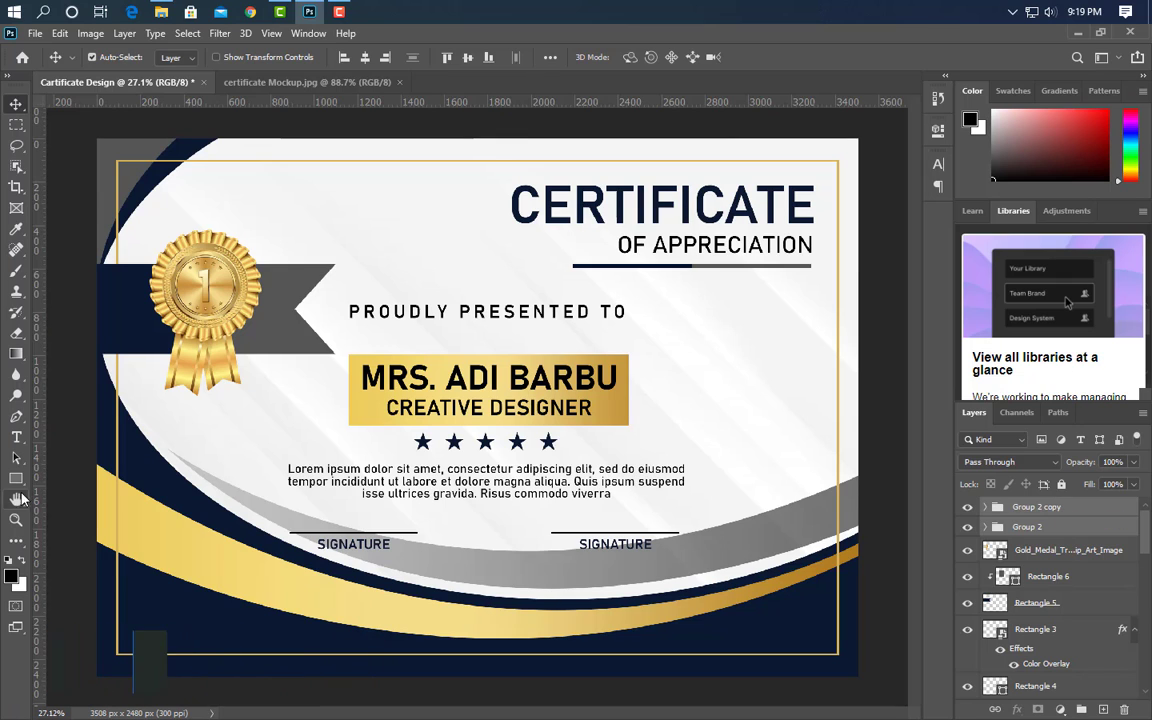
- Change the right-hand label's text from SIGNATURE to DATE
{"action": "left_click", "coordinate": [16, 437]}
{"action": "double_click", "coordinate": [615, 543]}
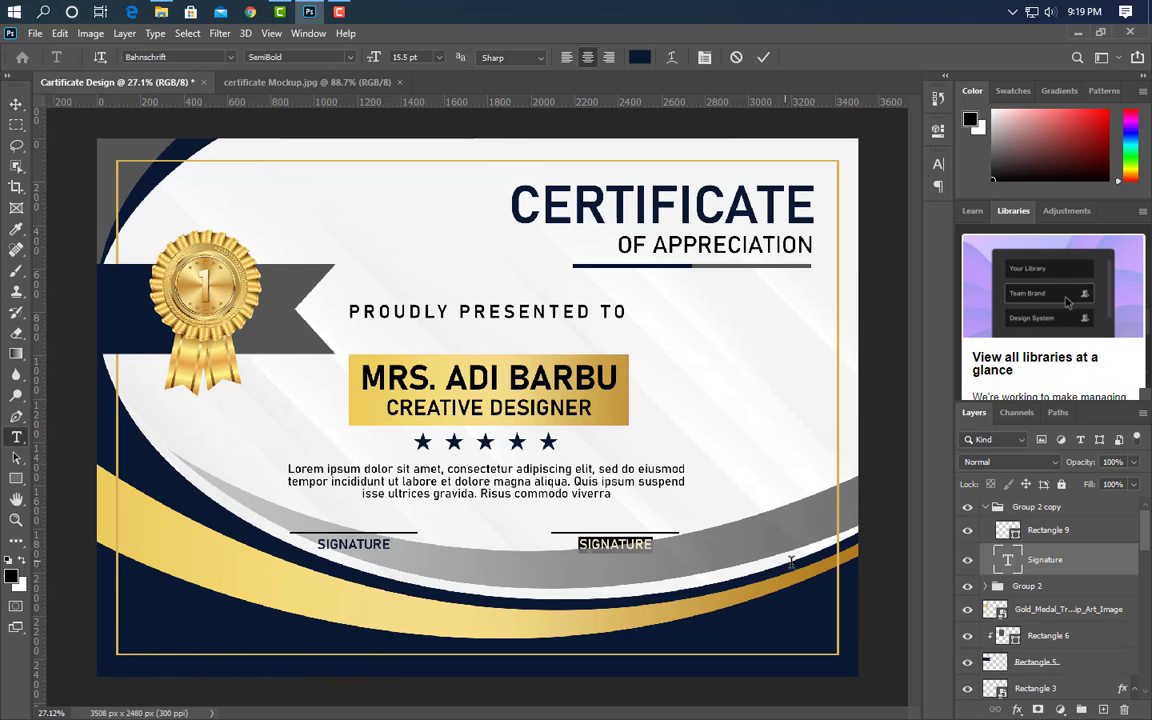
{"action": "type", "text": "DATE"}
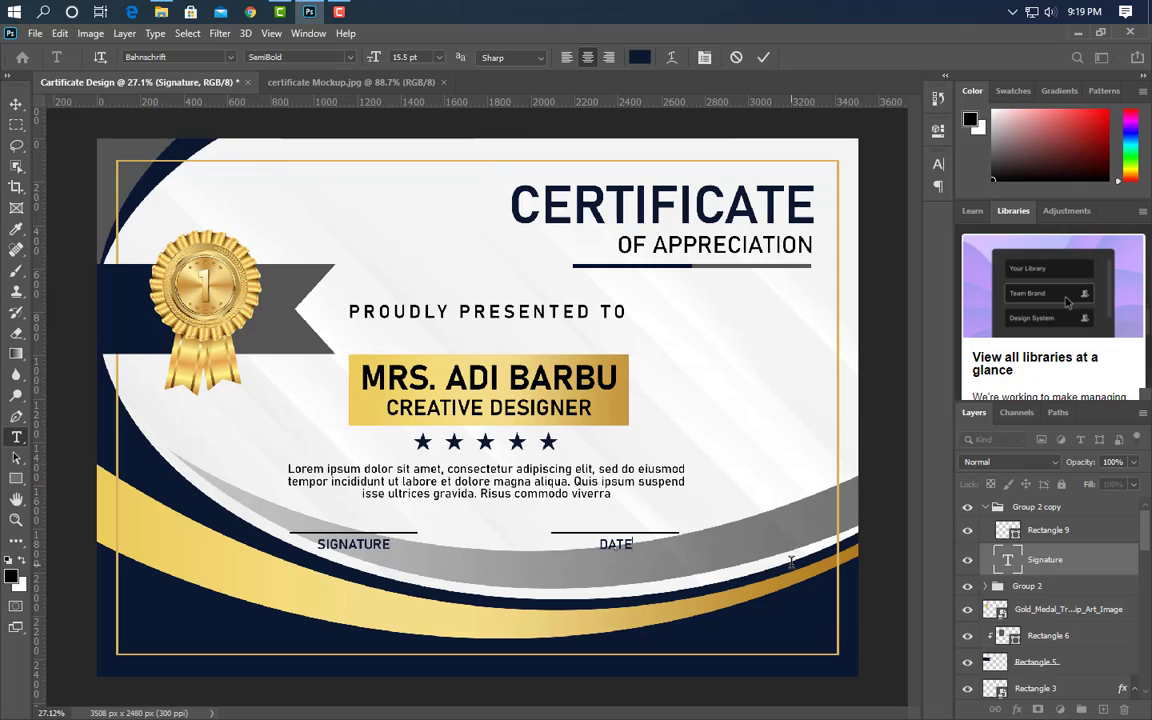
{"action": "left_click", "coordinate": [763, 57]}
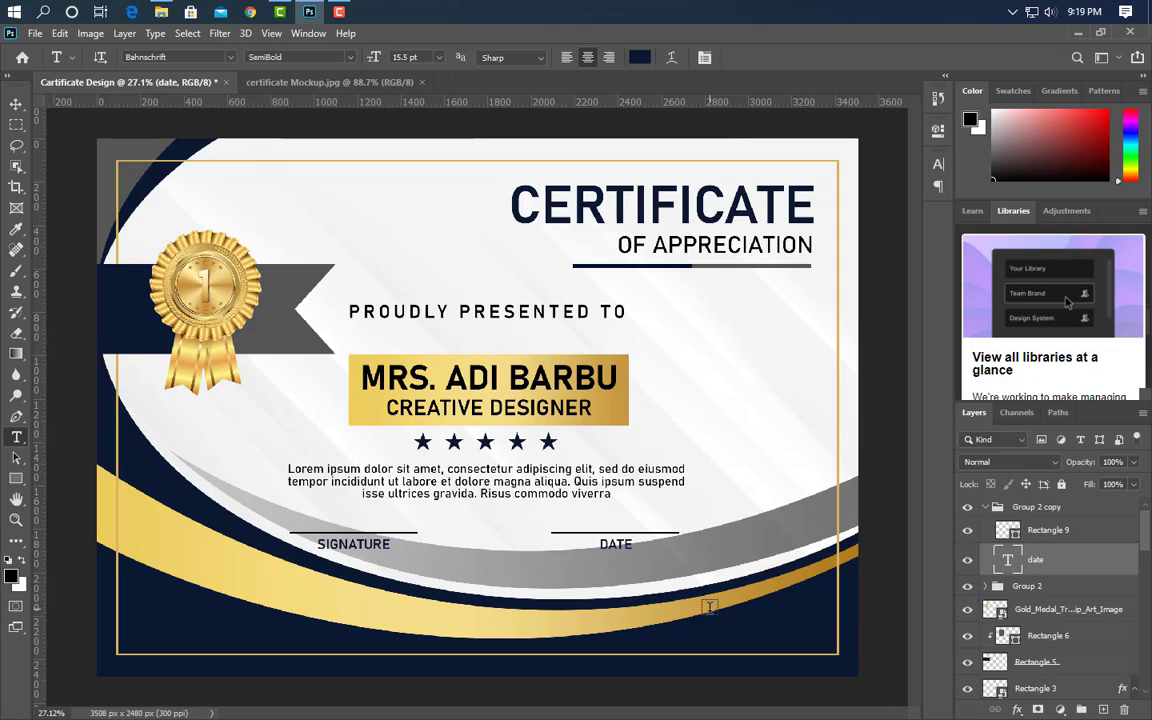